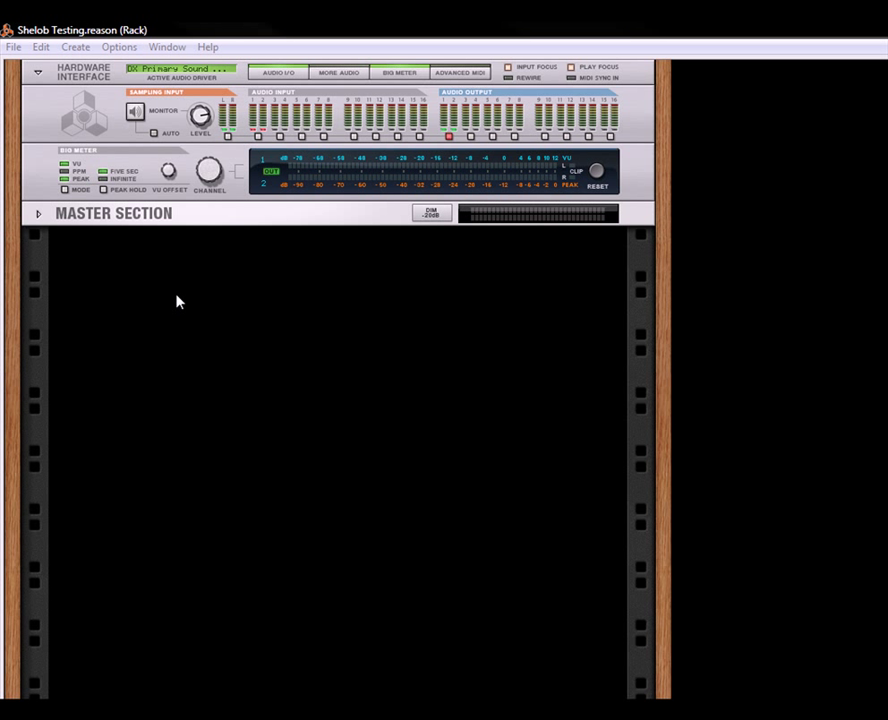
Create a Combinator in the empty rack below the Master Section.
right_click(176, 300)
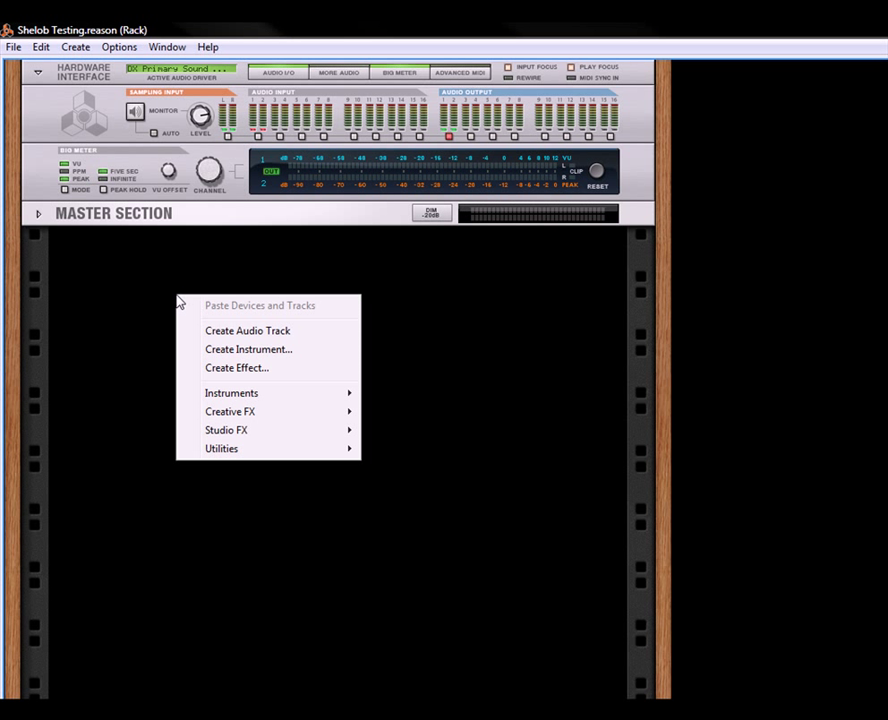
mouse_move(254, 452)
click(436, 452)
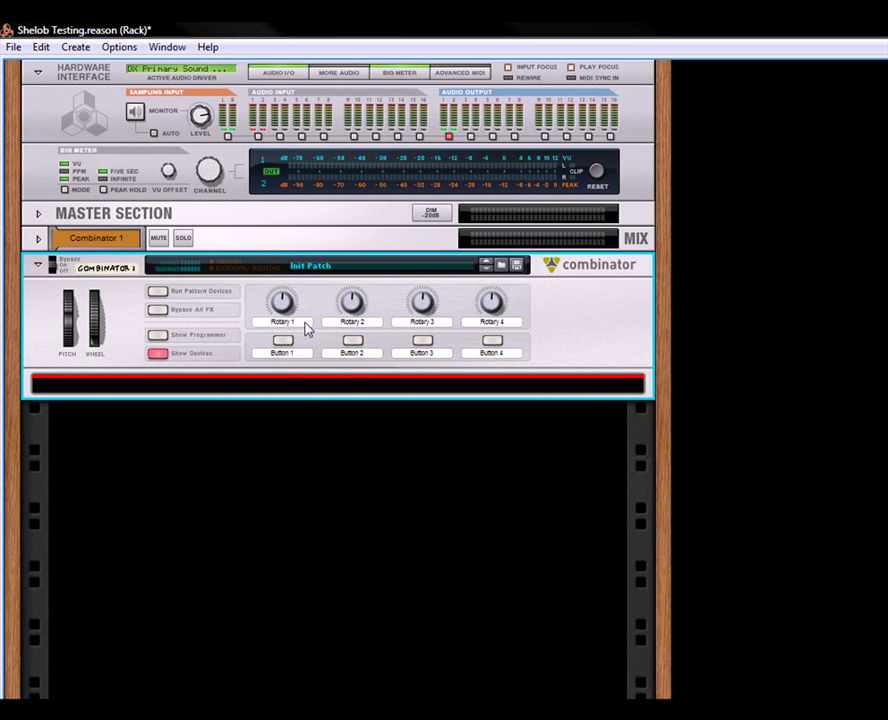
Clear the name labels of all four rotary knobs on the Combinator.
double_click(304, 322)
key(BackSpace)
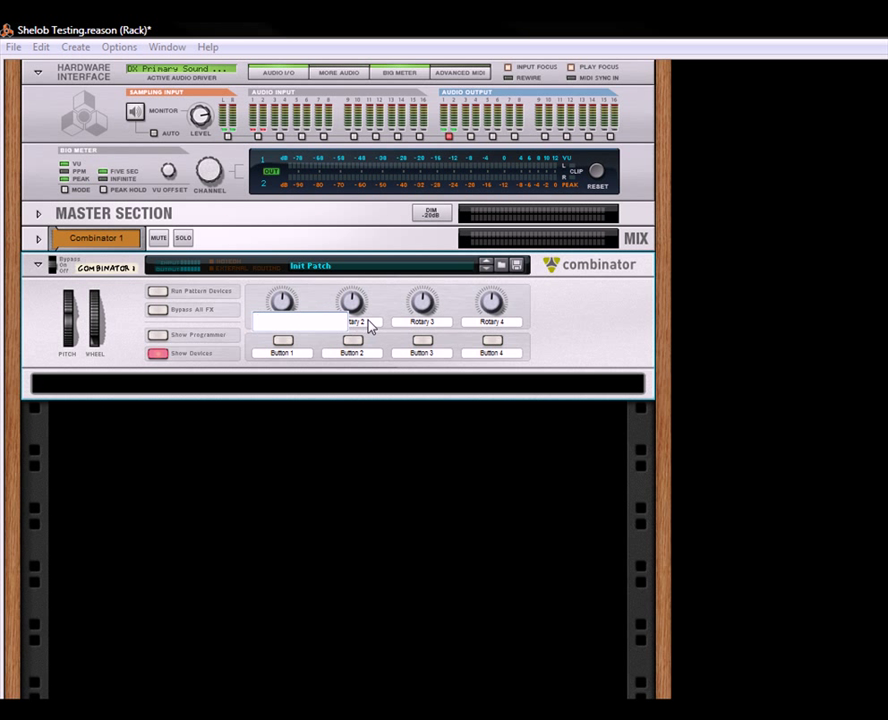
click(431, 333)
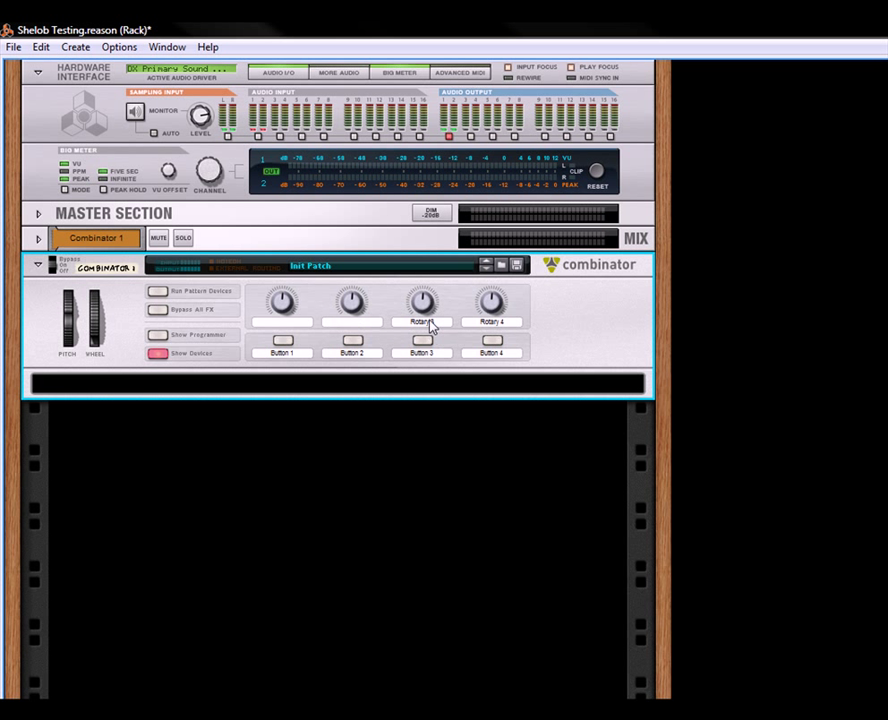
double_click(431, 322)
key(BackSpace)
double_click(510, 322)
key(BackSpace)
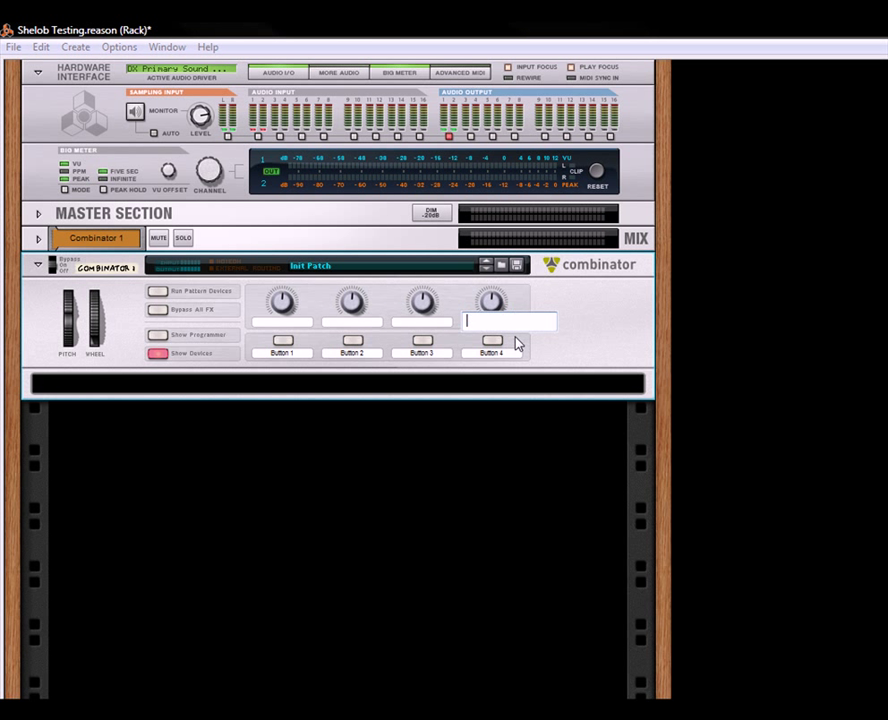
Clear the name labels of all four Combinator buttons and target its empty device area.
double_click(510, 355)
key(BackSpace)
double_click(440, 357)
key(BackSpace)
double_click(352, 355)
key(BackSpace)
double_click(288, 356)
key(BackSpace)
click(270, 384)
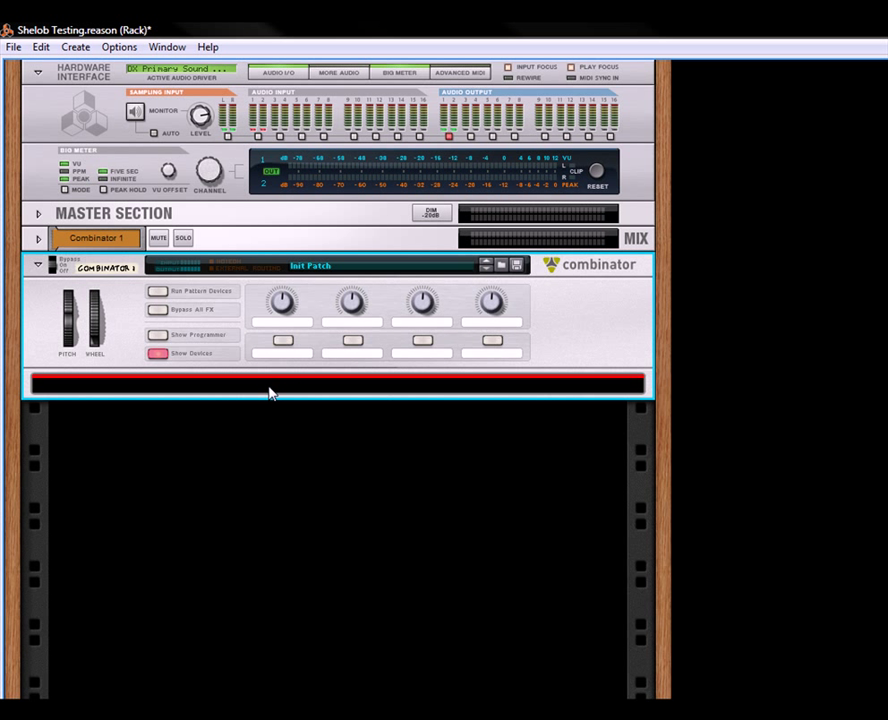
Add a Mixer 14:2 inside the Combinator.
right_click(270, 393)
mouse_move(372, 431)
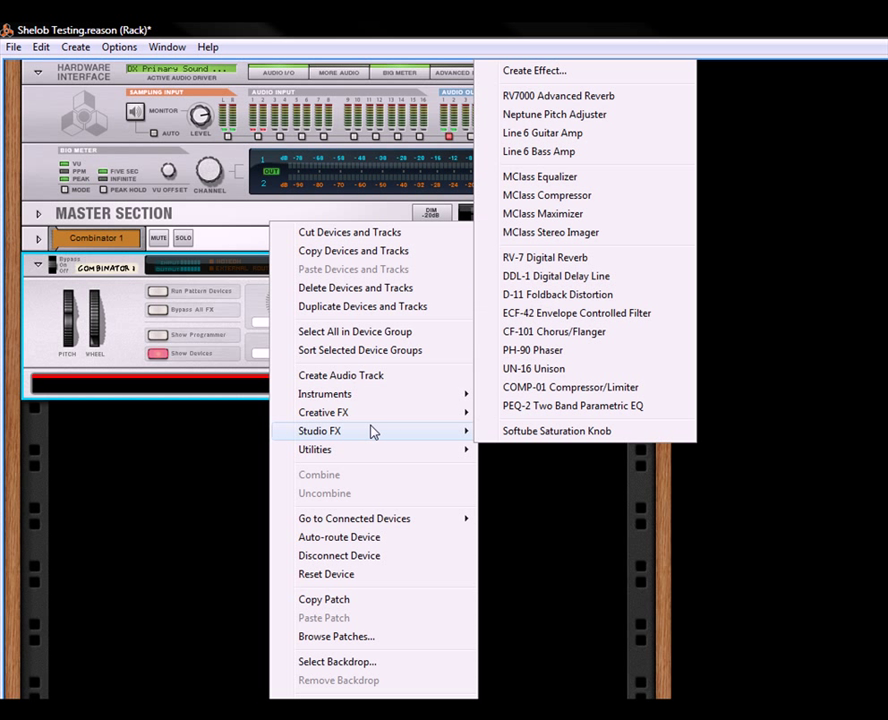
mouse_move(388, 454)
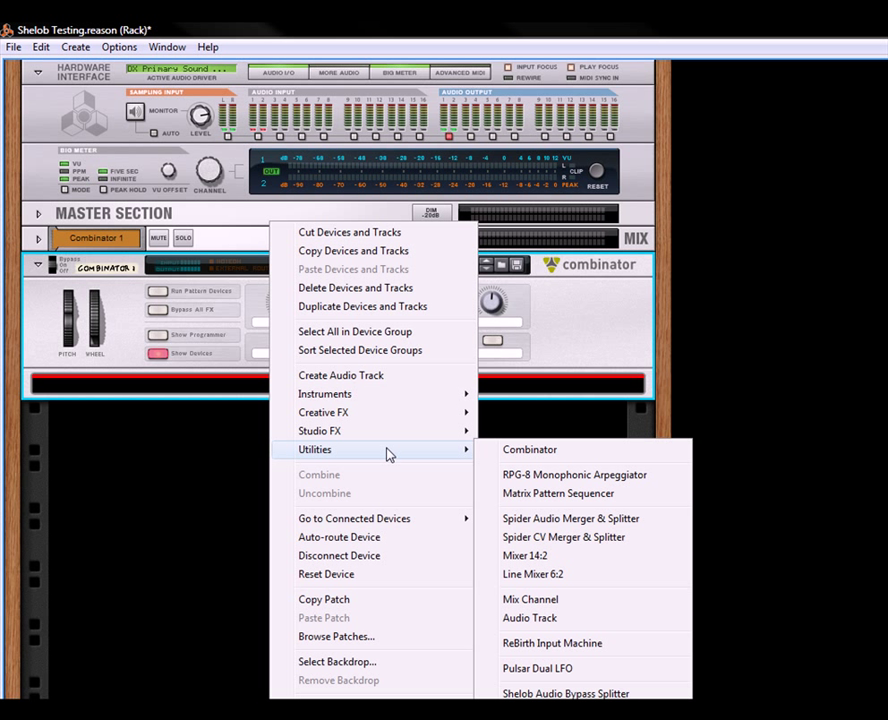
click(546, 563)
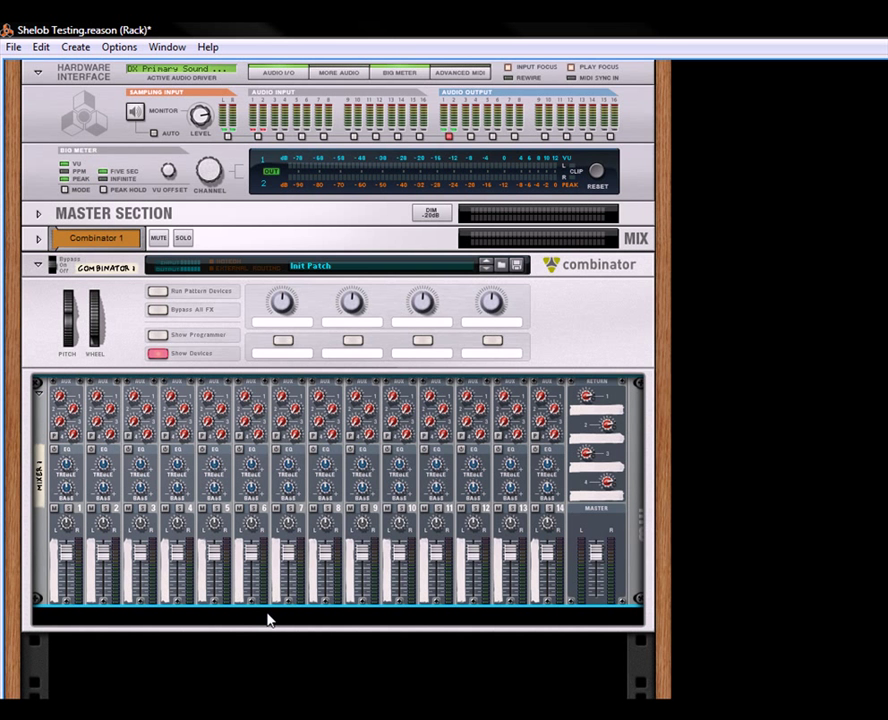
Add a Shelob Audio Bypass Splitter below the mixer inside the Combinator.
right_click(268, 620)
mouse_move(357, 311)
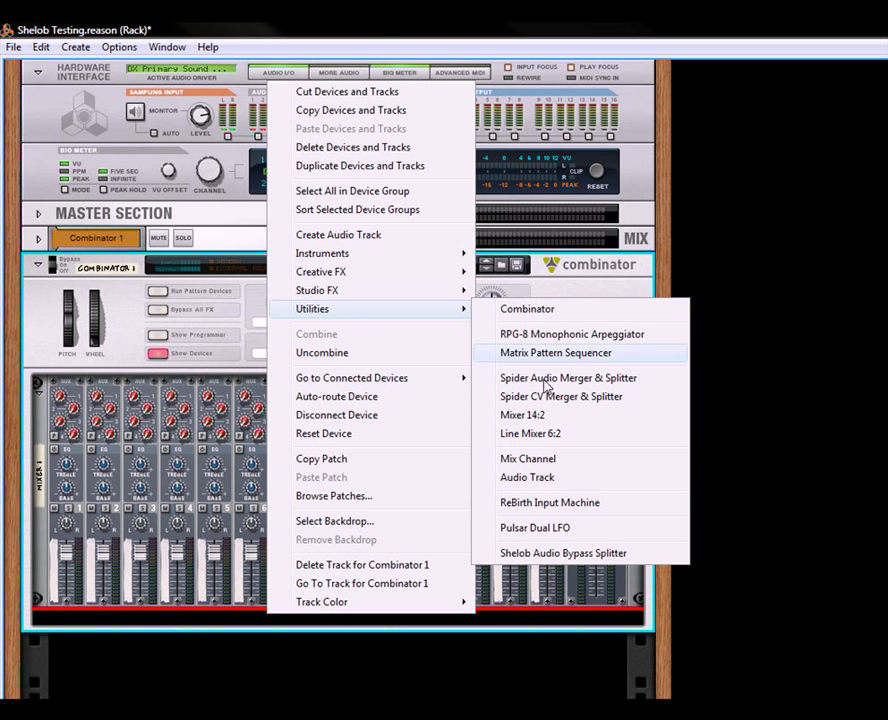
click(532, 554)
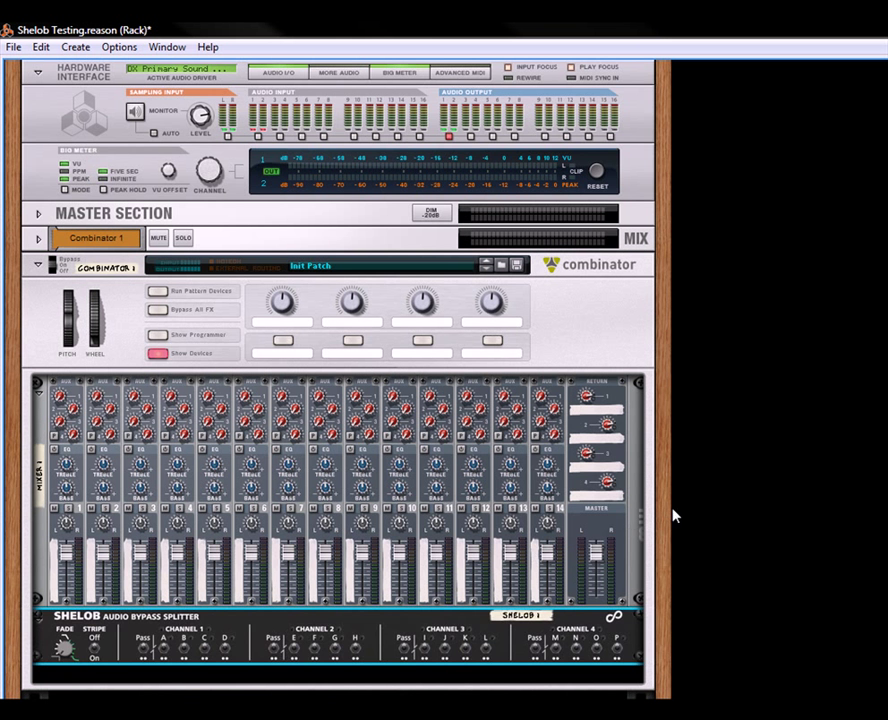
Add a Redrum Drum Computer below the Shelob splitter inside the Combinator.
scroll(660, 354, down, 3)
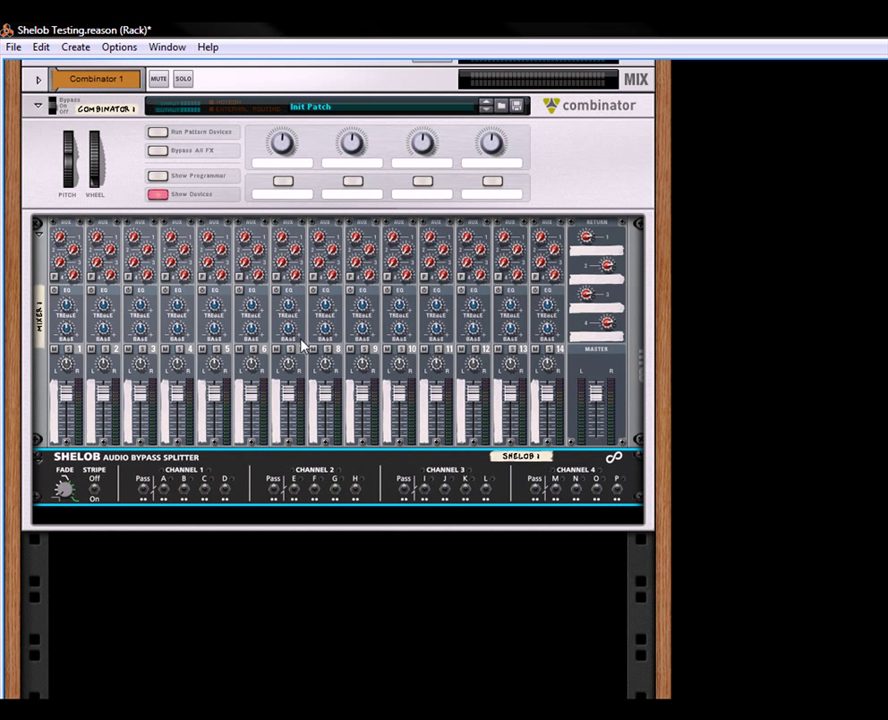
right_click(268, 523)
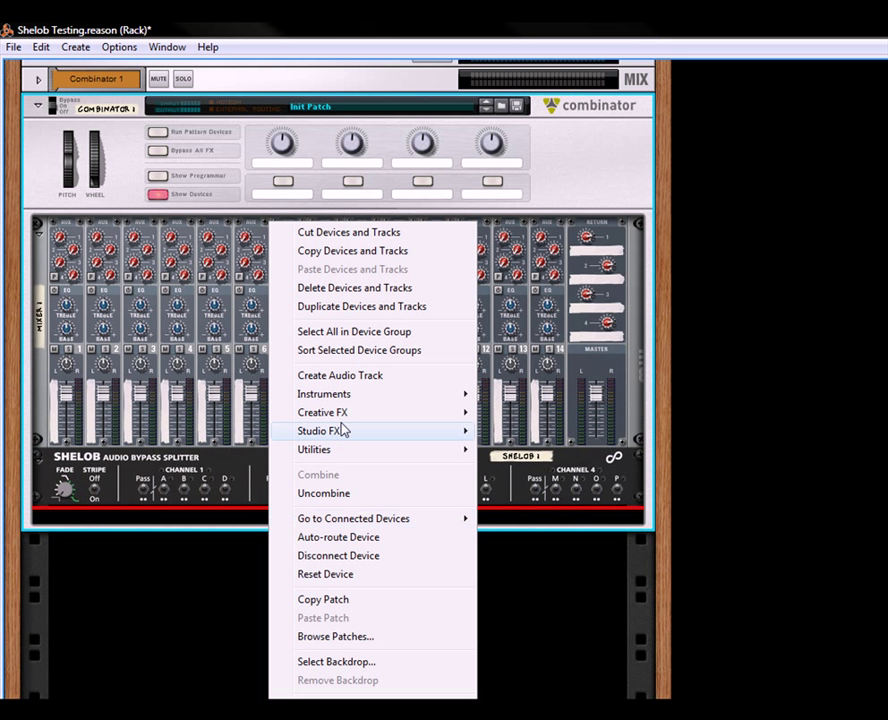
mouse_move(343, 421)
mouse_move(359, 397)
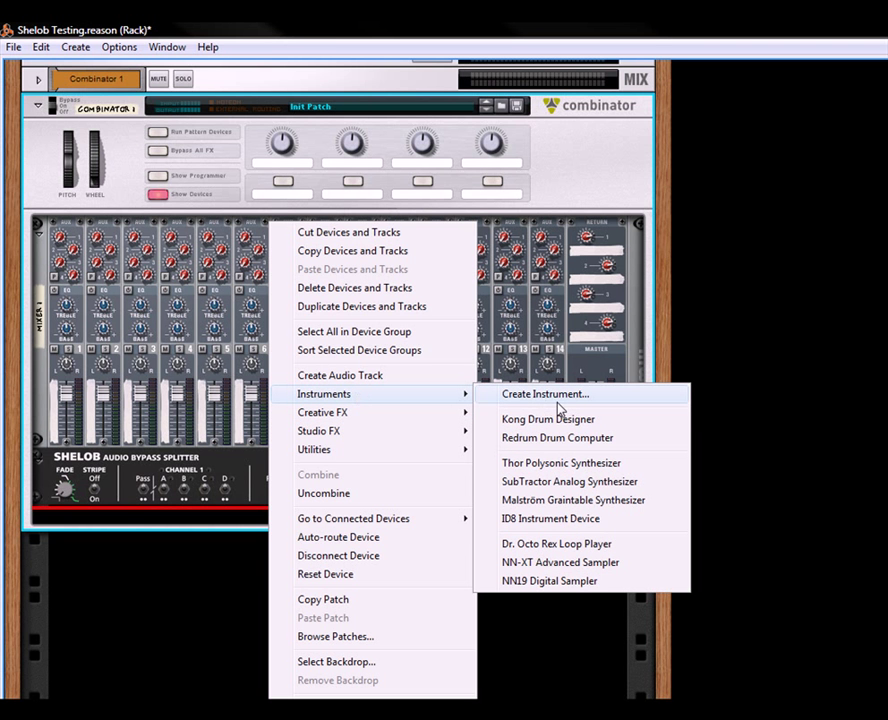
click(557, 439)
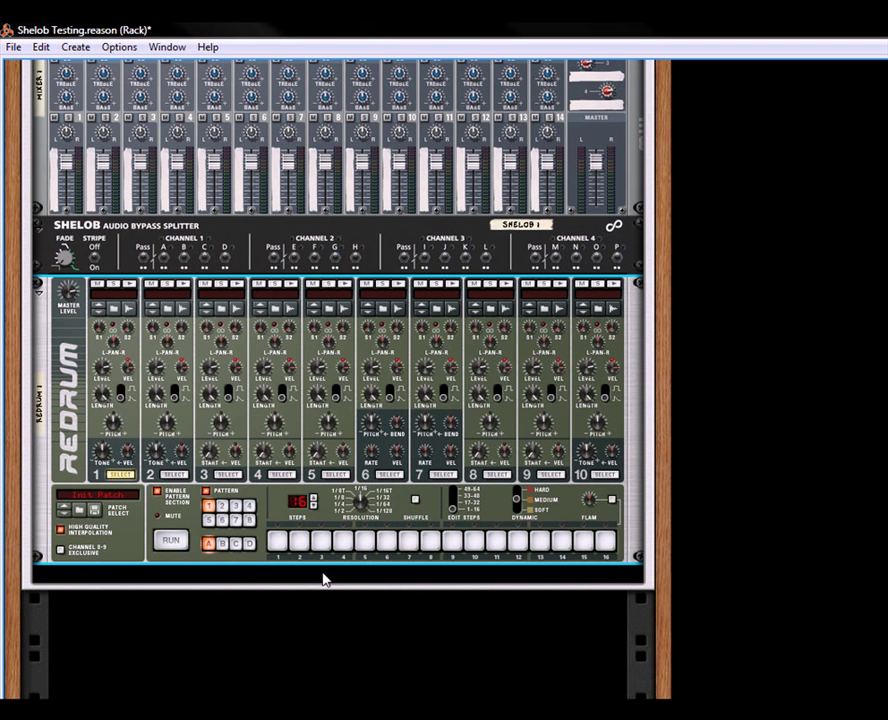
Load the first drum kit from the Dub Kits folder, Dub Kit 01, into the Redrum and paste the copied pattern.
right_click(322, 578)
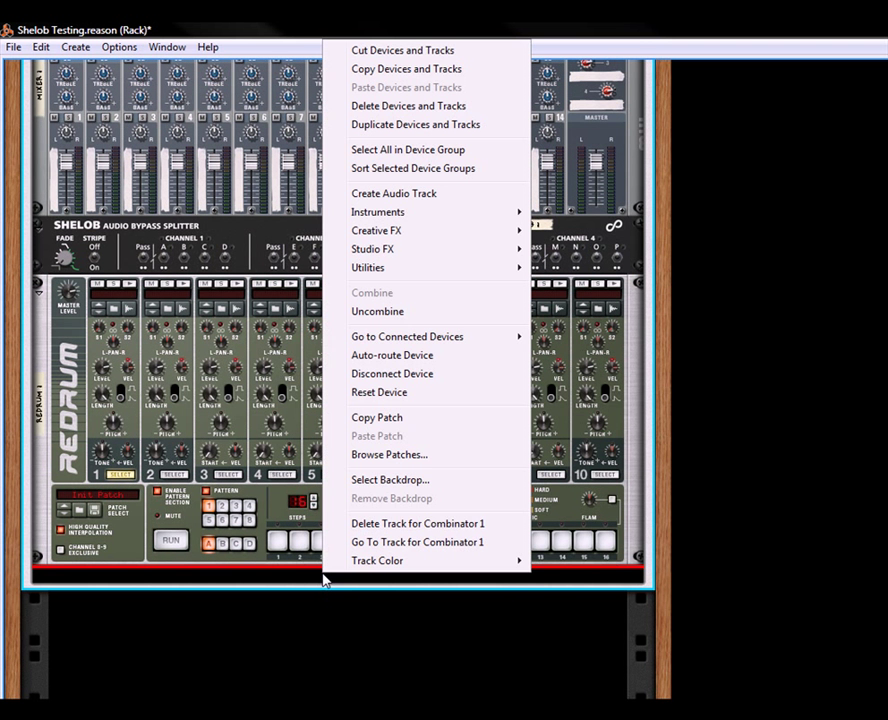
click(654, 318)
drag(657, 221, 658, 283)
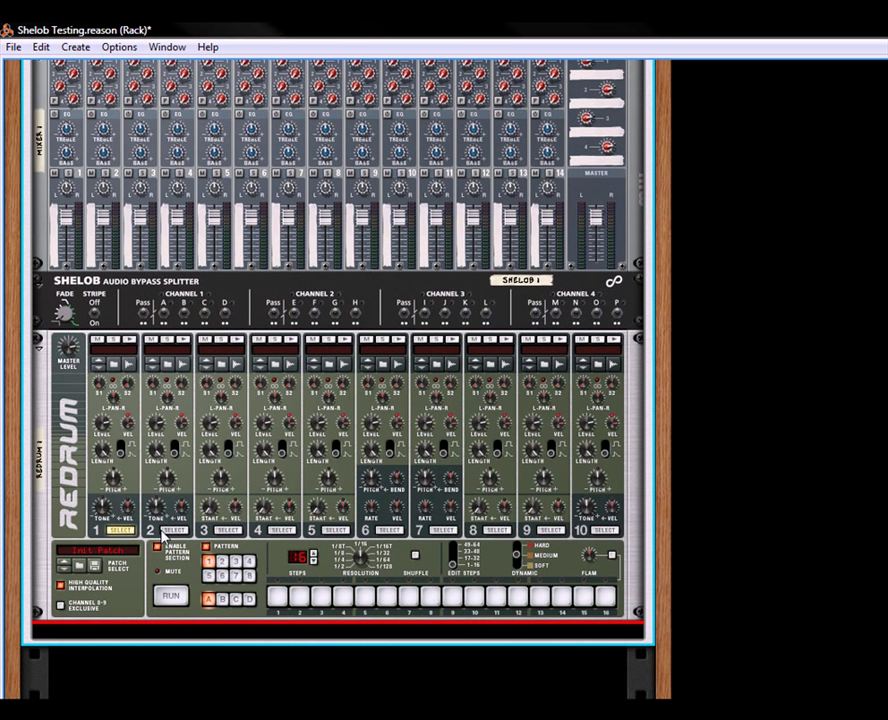
click(136, 553)
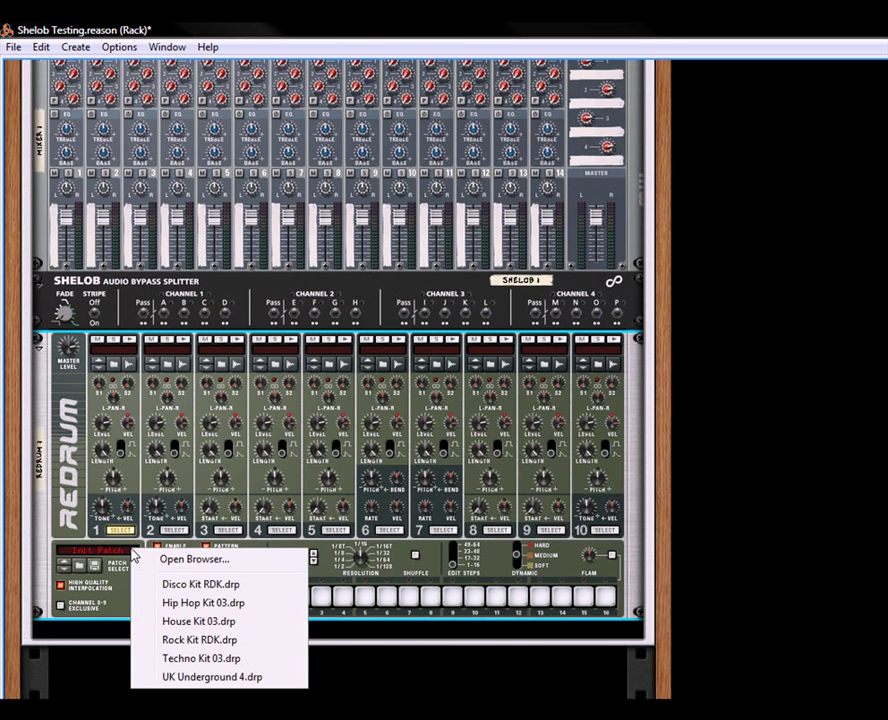
click(194, 559)
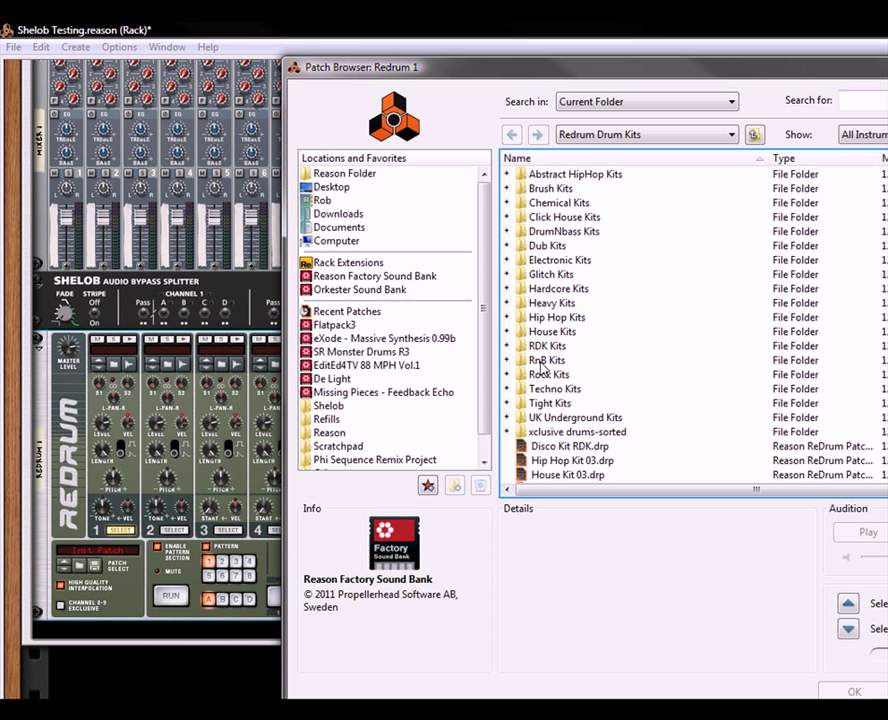
double_click(547, 246)
double_click(545, 176)
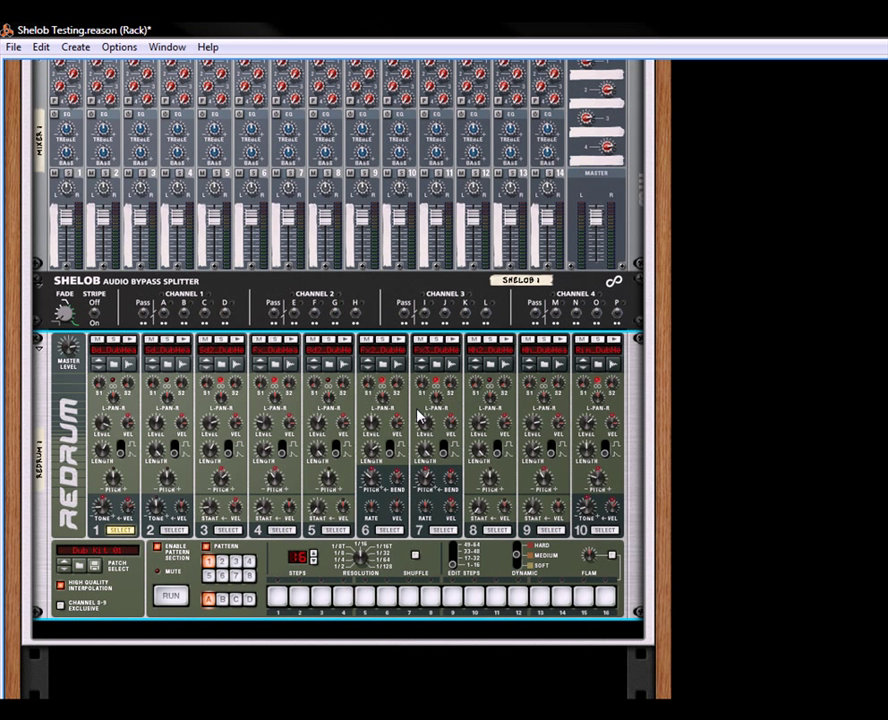
right_click(273, 570)
click(309, 515)
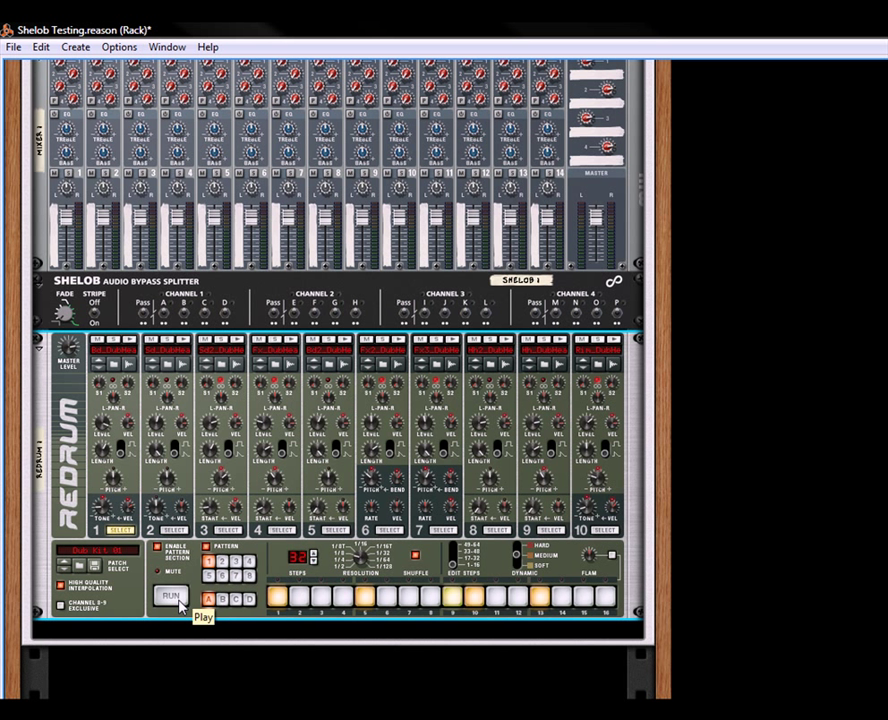
On the rack's rear, cable the Redrum's stereo out to Shelob's Channel 1 In and Shelob's output A to mixer channel 1.
key(Tab)
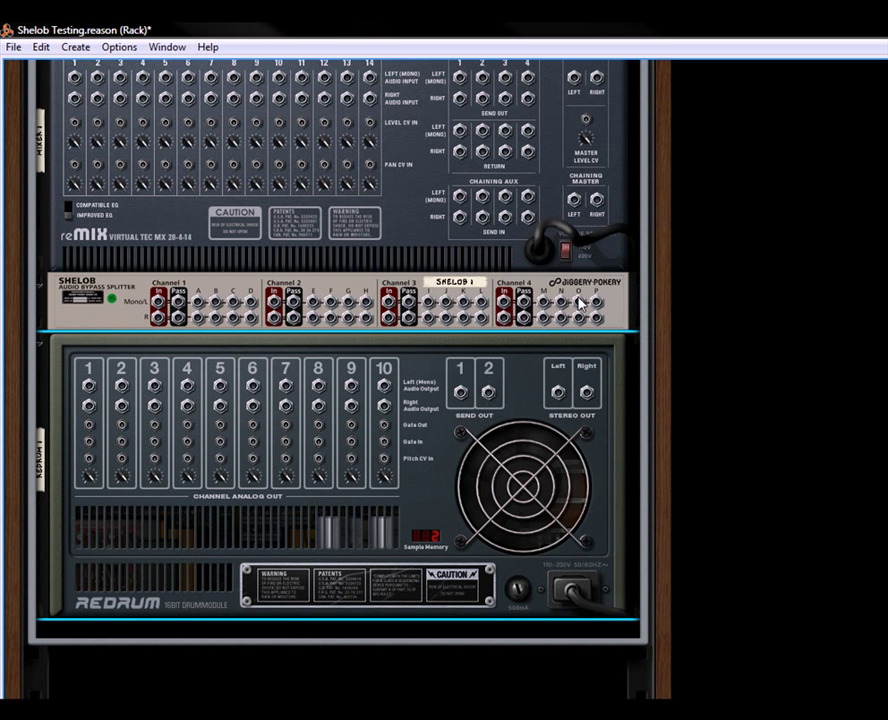
drag(654, 278, 662, 392)
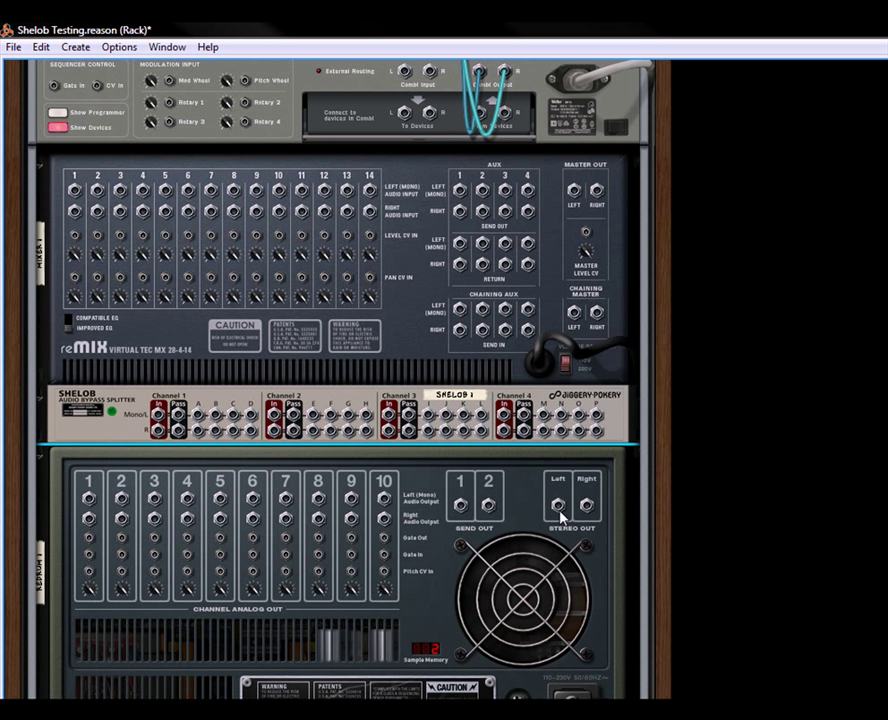
drag(558, 506, 76, 191)
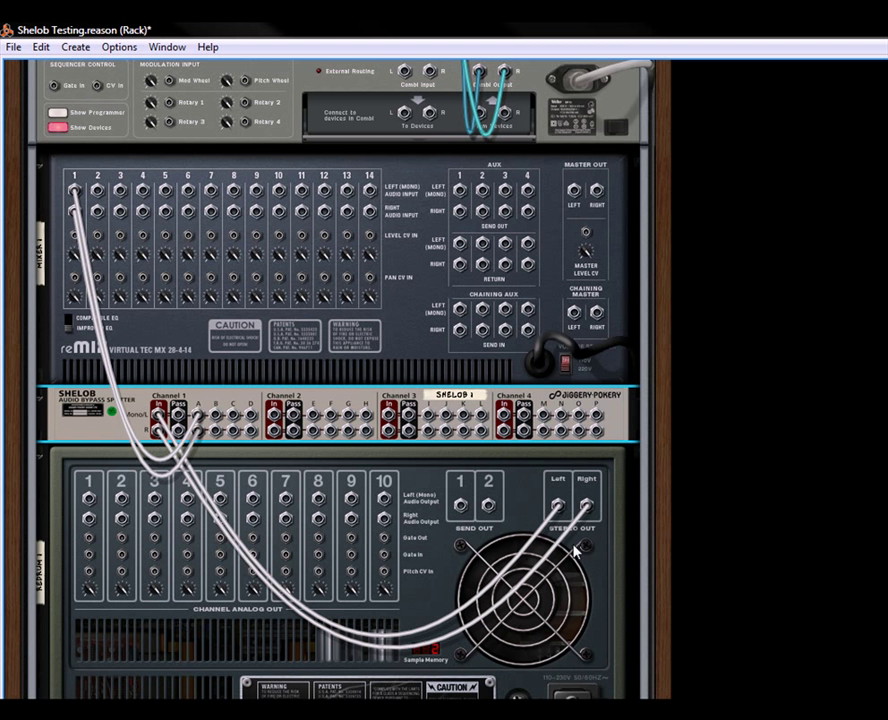
Connect the mixer's left and right master outputs to the Combinator's From Devices inputs.
scroll(665, 509, down, 1)
scroll(669, 478, up, 4)
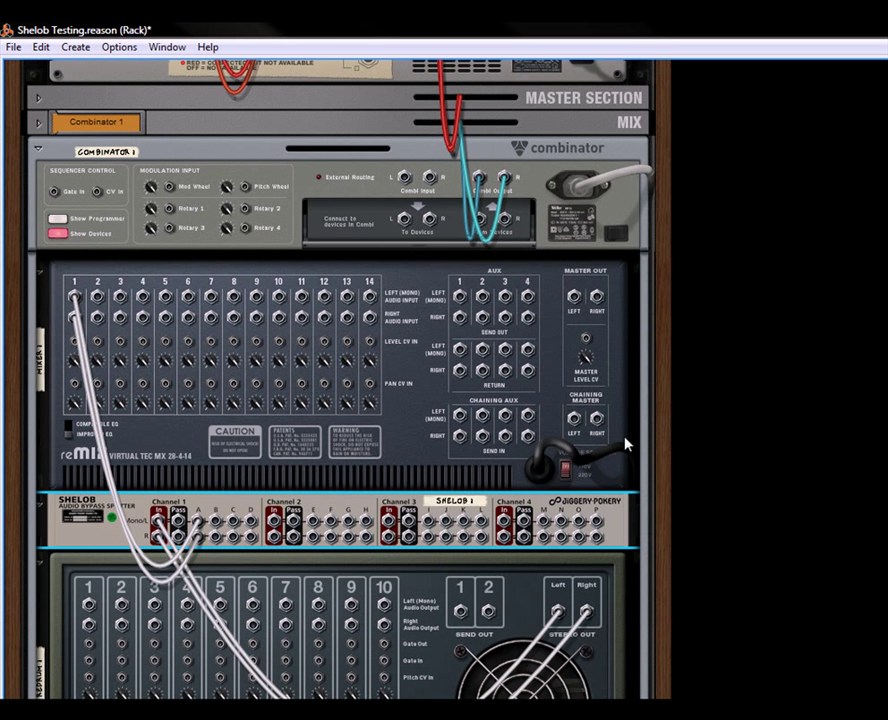
drag(579, 298, 484, 221)
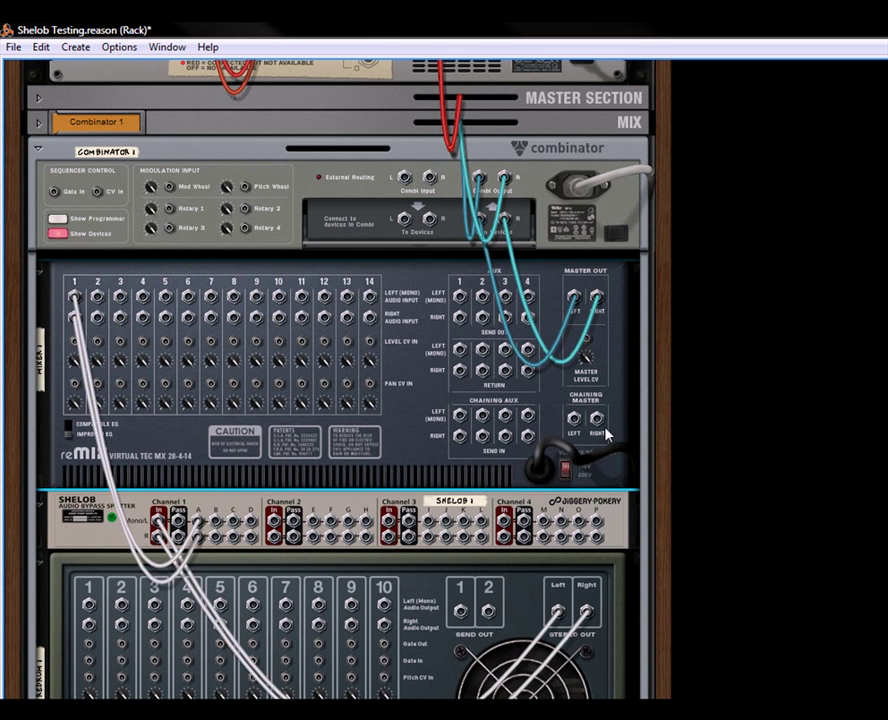
Return to the rack's front and start the Redrum's pattern playback.
drag(662, 499, 664, 410)
key(Tab)
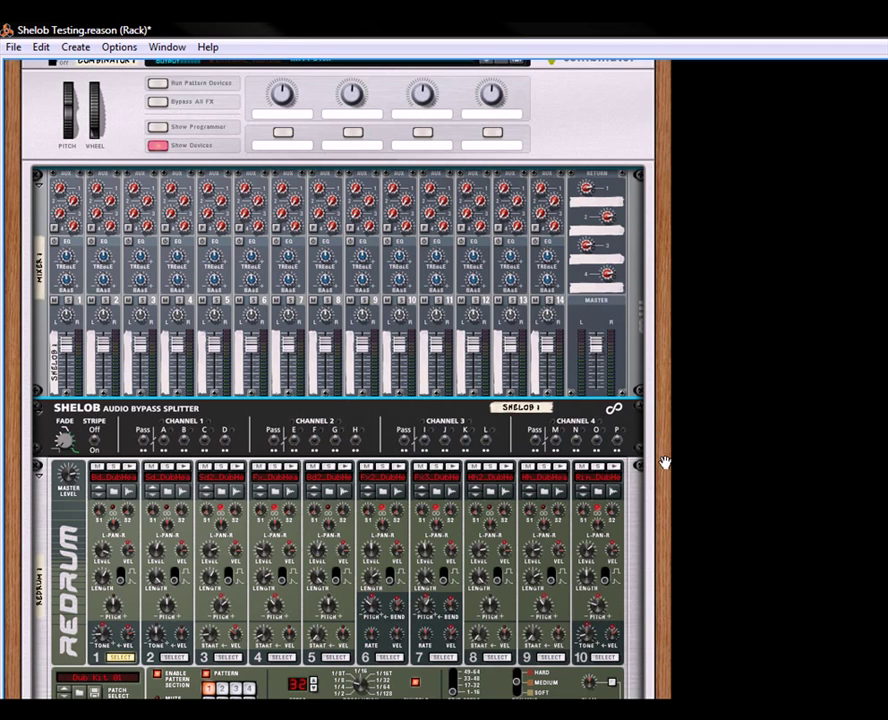
drag(664, 460, 664, 317)
click(174, 575)
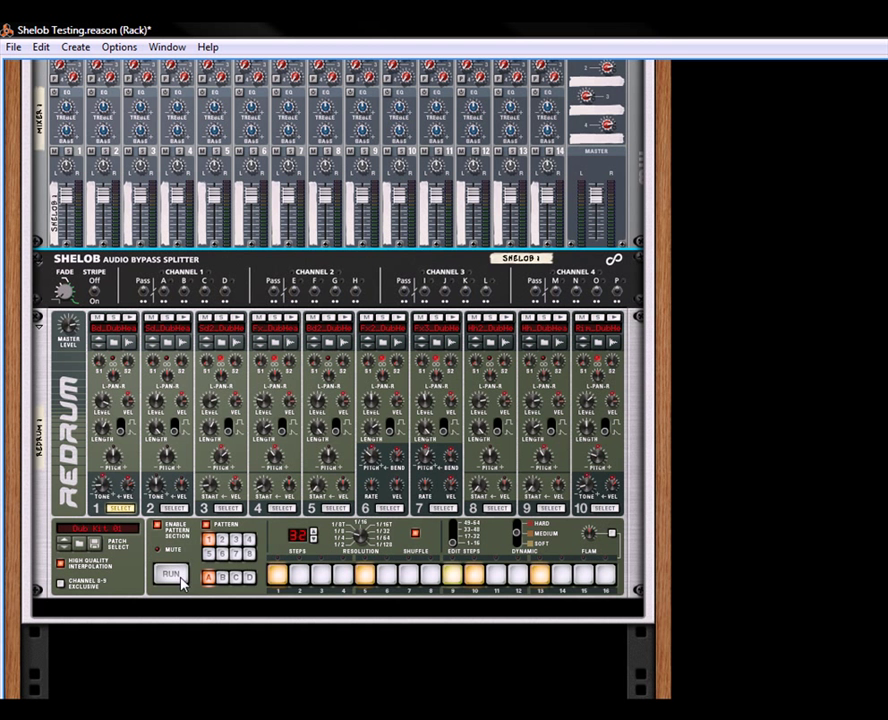
click(182, 582)
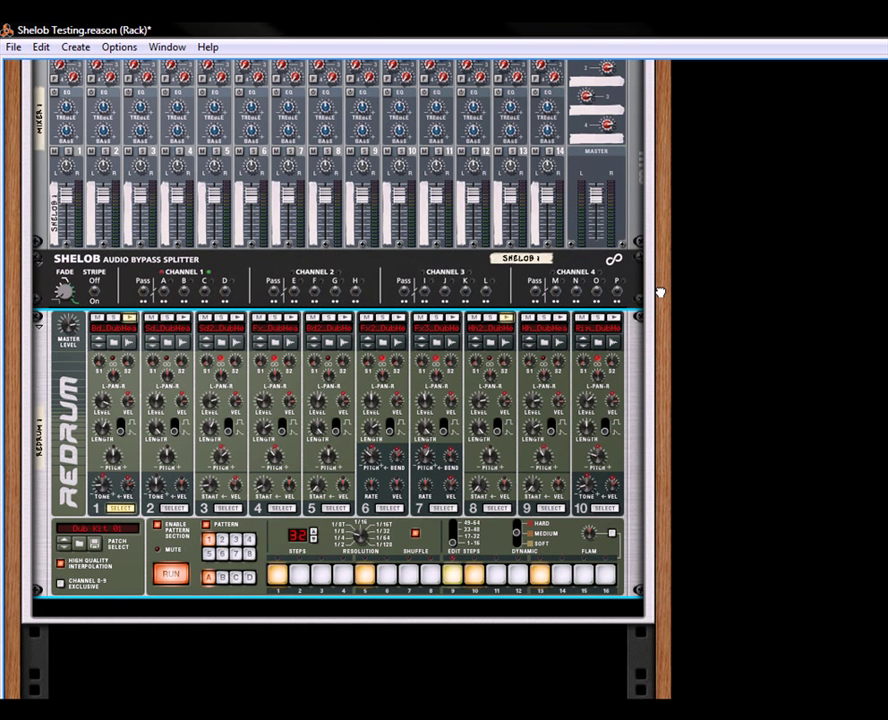
Duplicate the Redrum inside the Combinator, including its kit and pattern.
scroll(660, 292, up, 3)
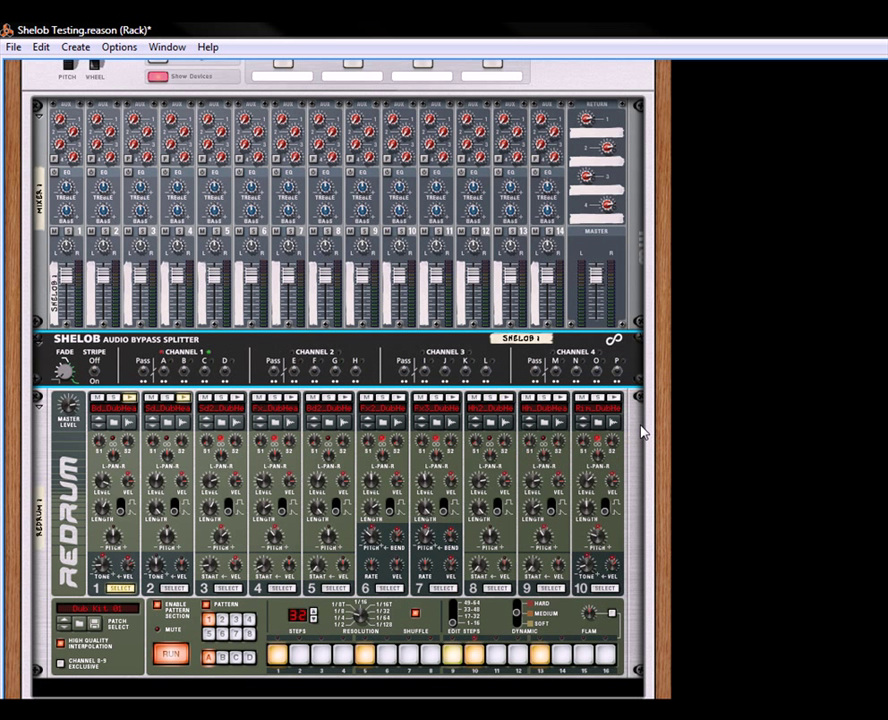
drag(660, 413, 660, 317)
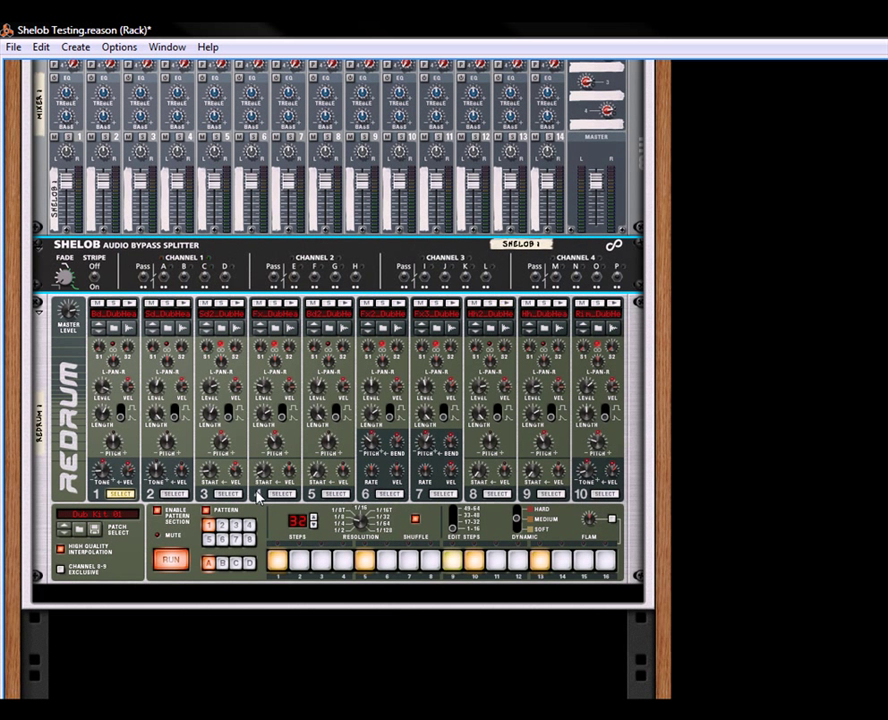
right_click(64, 358)
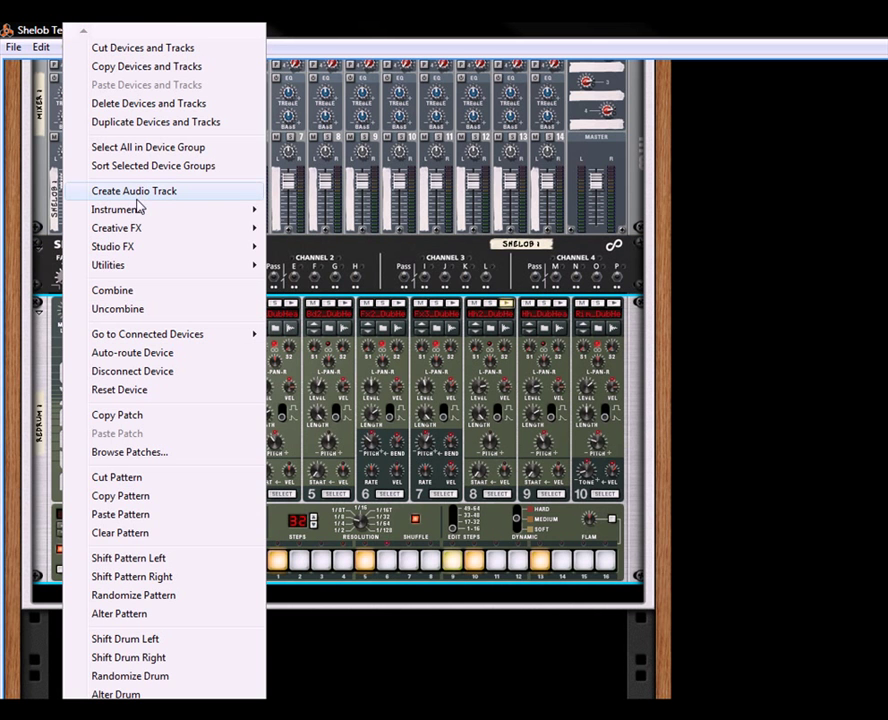
click(139, 123)
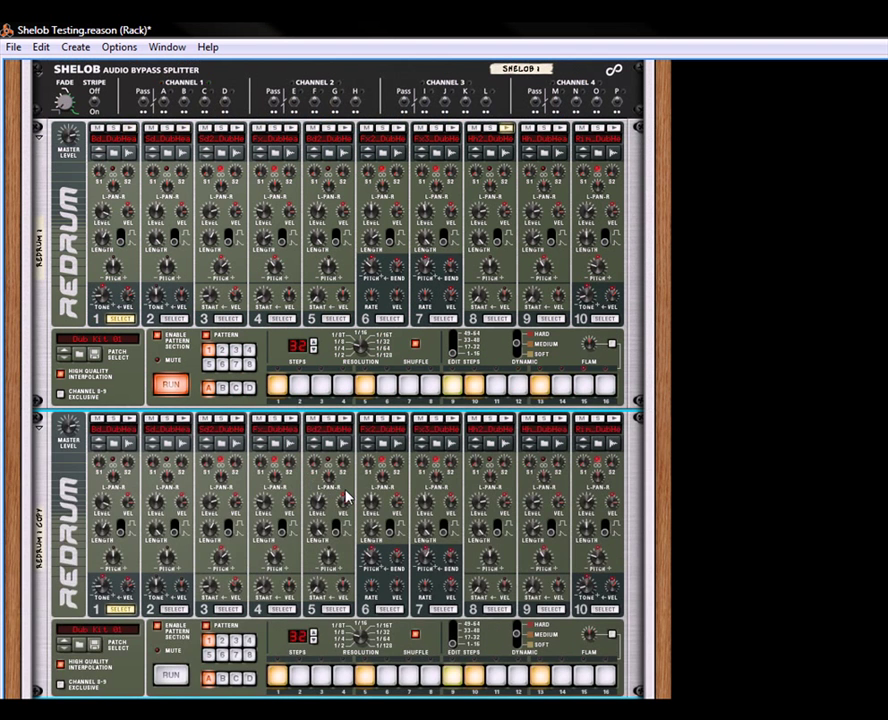
On the rack's rear, cable the duplicated Redrum's stereo out to Shelob's Channel 2 In.
key(Tab)
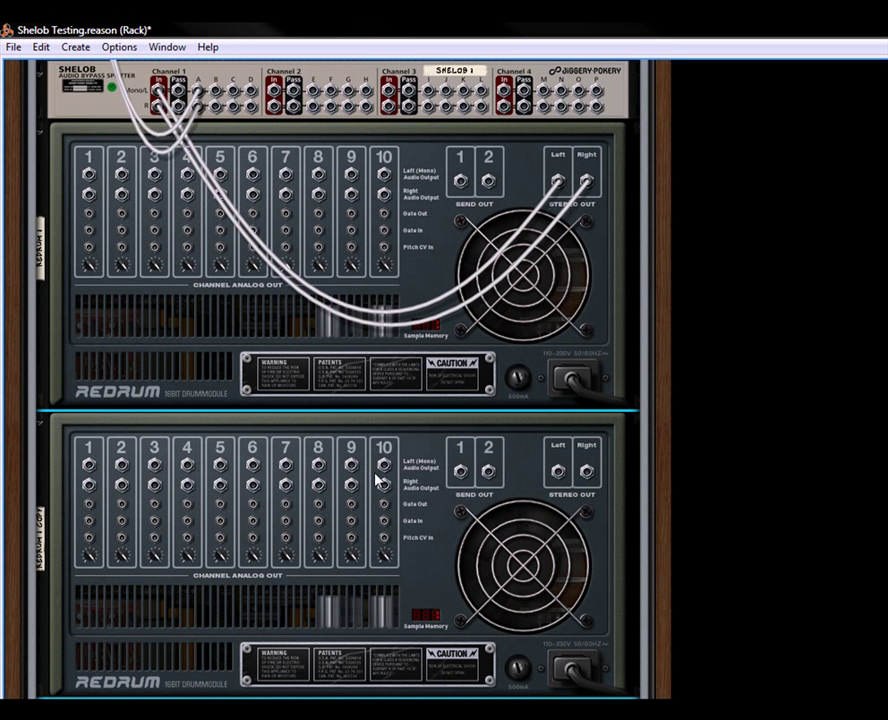
drag(559, 472, 272, 92)
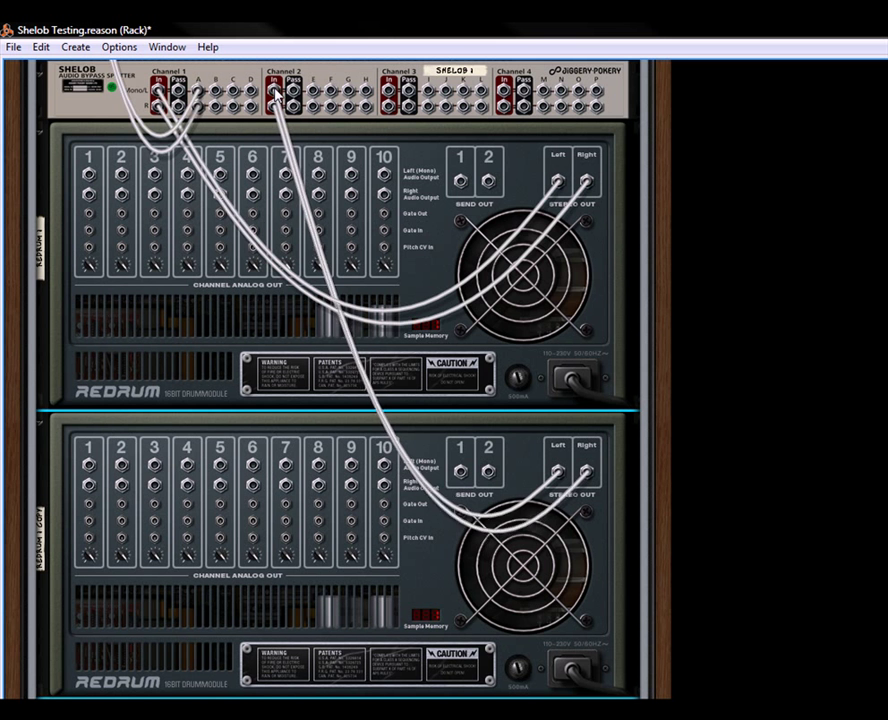
Return to the rack's front and load the Dub Kit 02 patch into the duplicated Redrum.
key(Tab)
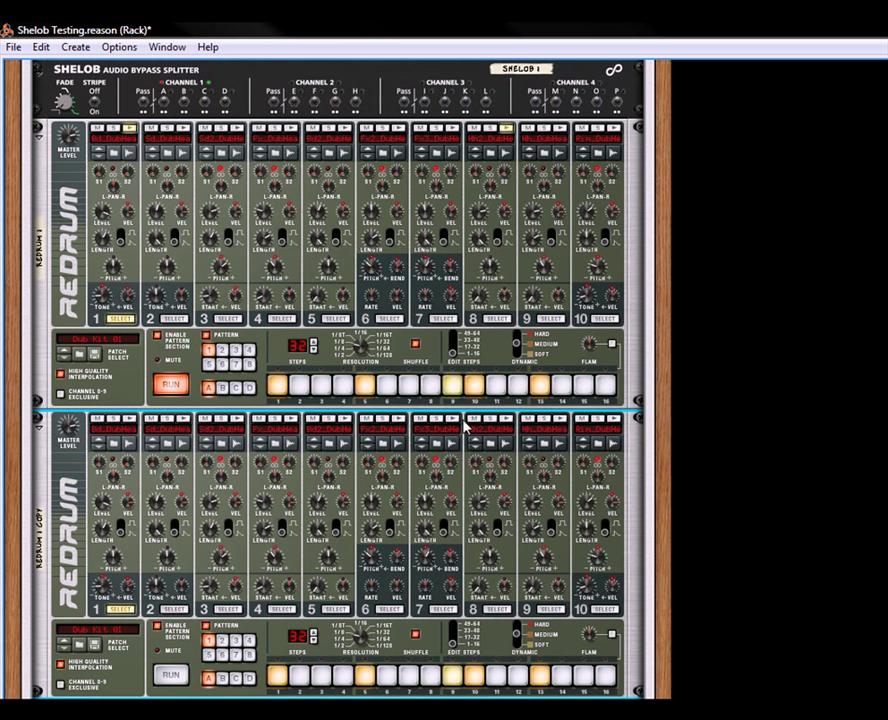
right_click(119, 634)
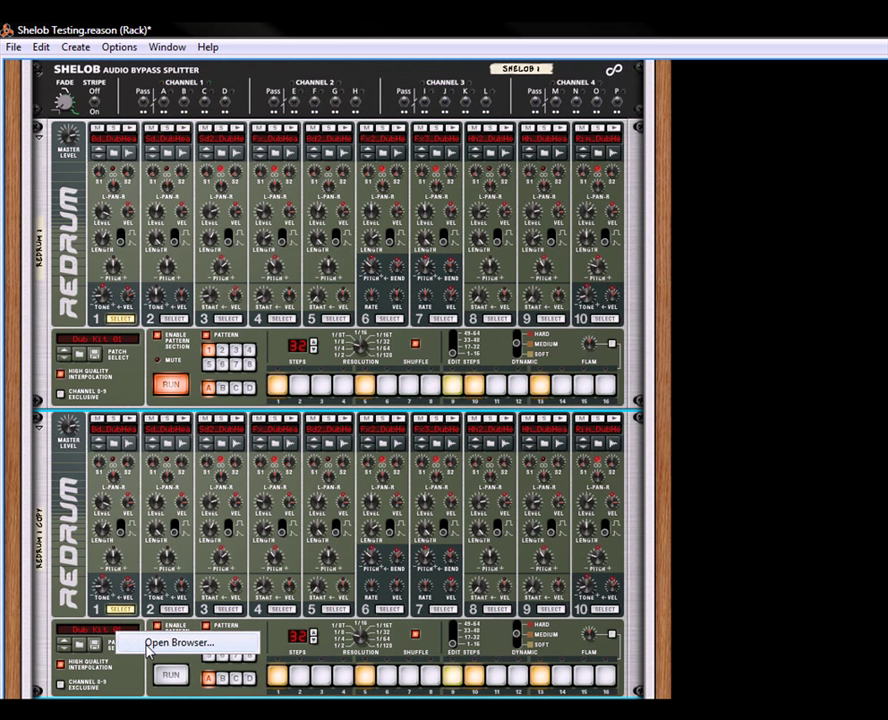
click(201, 648)
double_click(565, 190)
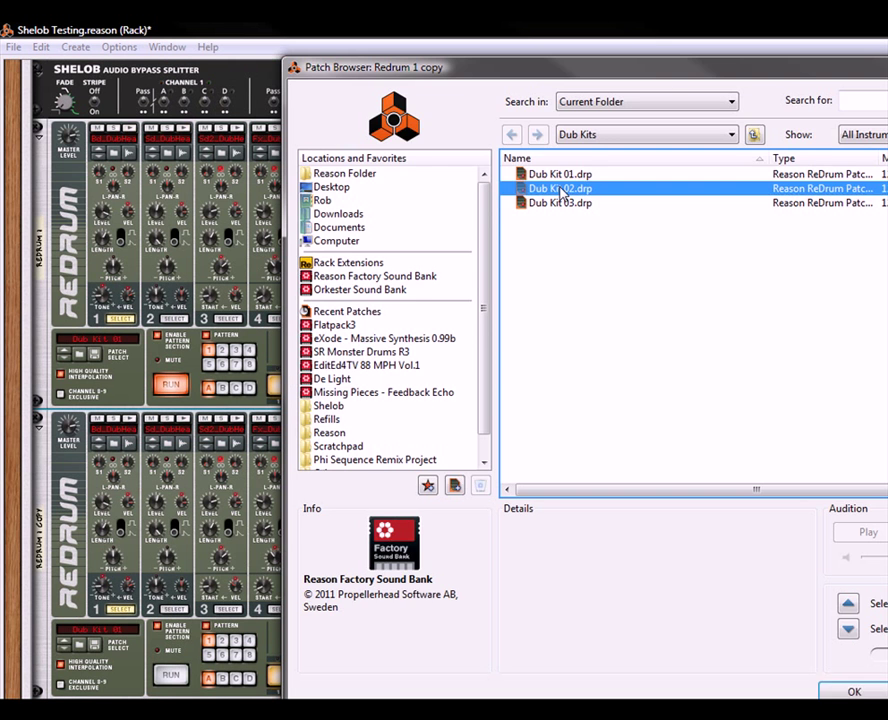
Show the Combinator's programmer and select Shelob 1 as the device for modulation routing.
drag(657, 411, 661, 624)
drag(656, 373, 663, 617)
click(158, 282)
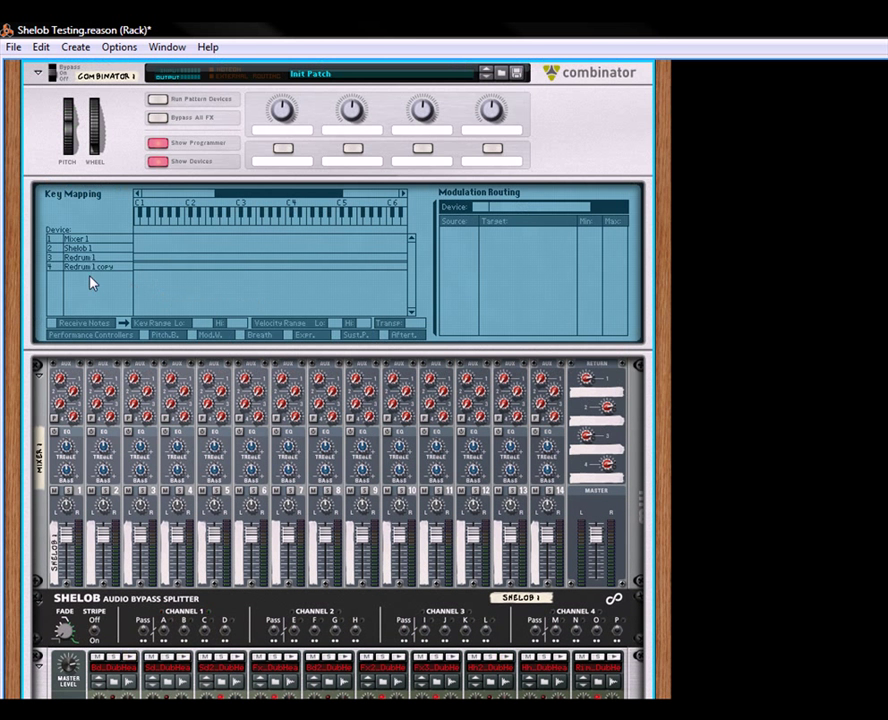
click(100, 248)
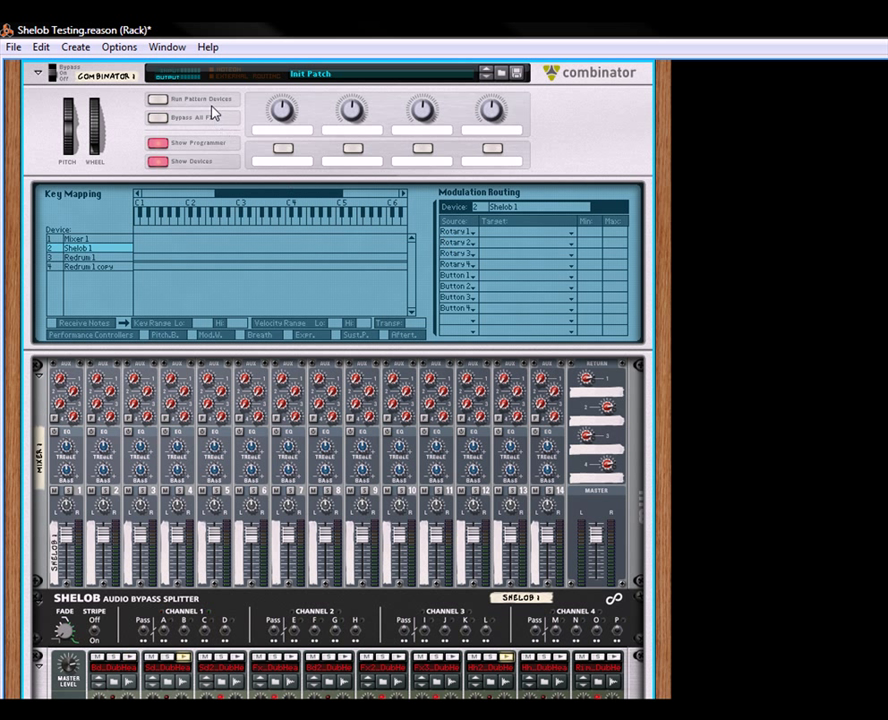
Label the Combinator's first button "Drum A / B" and its first rotary "Fade Time".
double_click(273, 164)
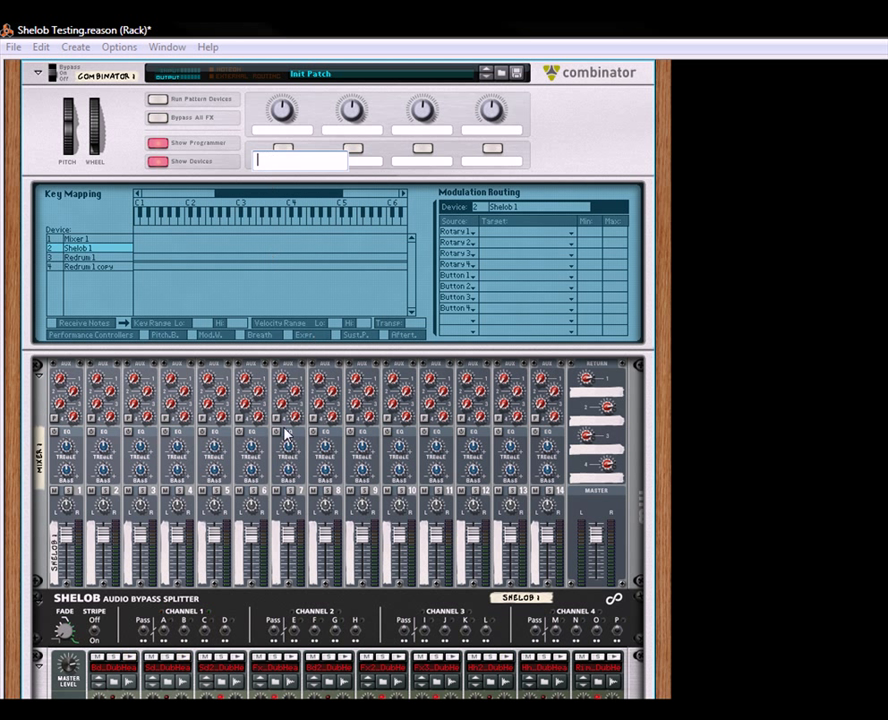
text(Drum)
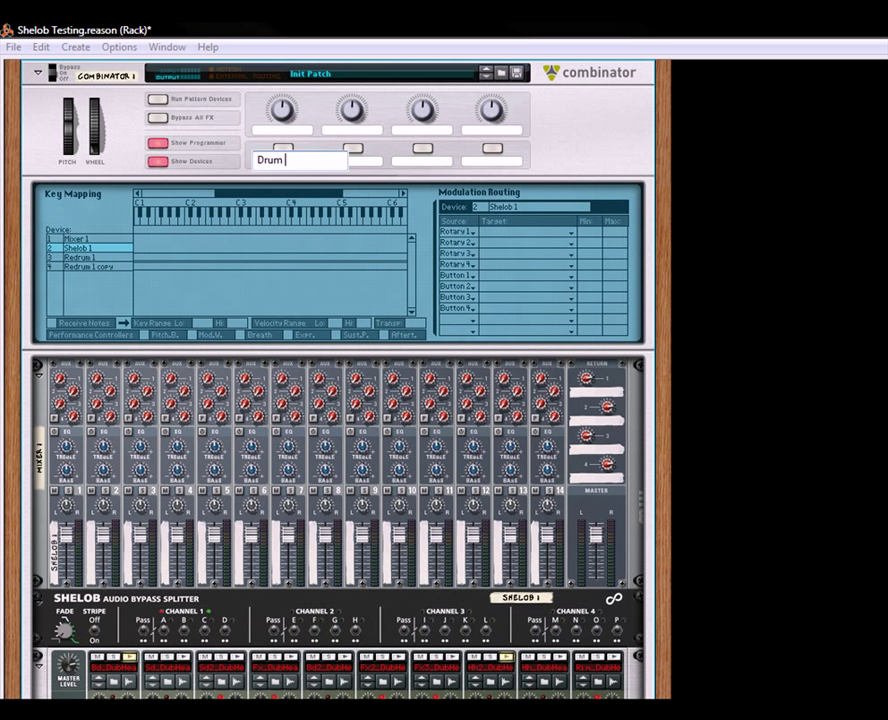
text( A / B)
click(588, 181)
double_click(301, 128)
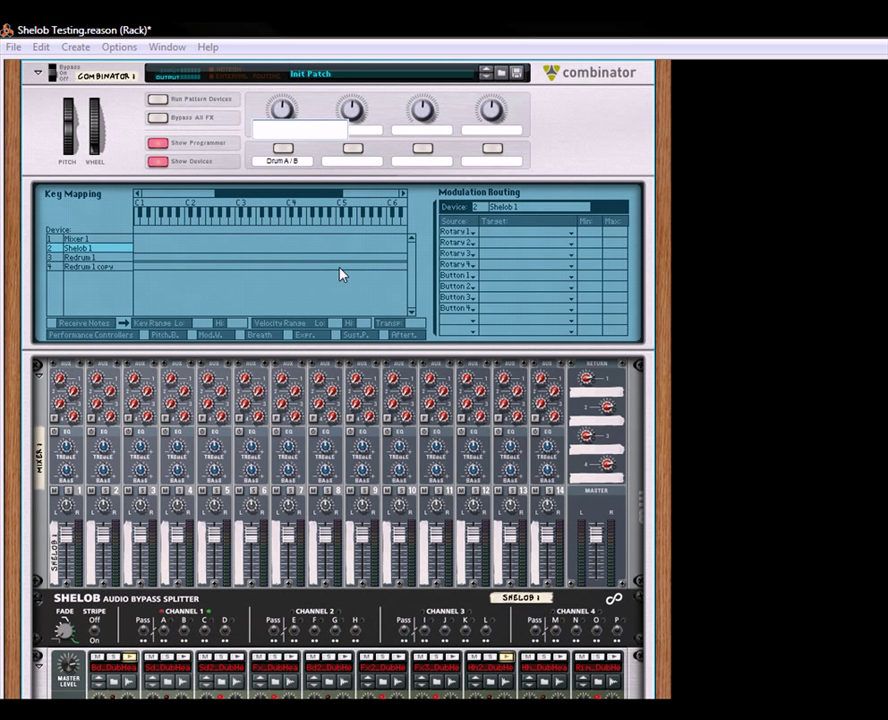
text(Fade Time)
key(Return)
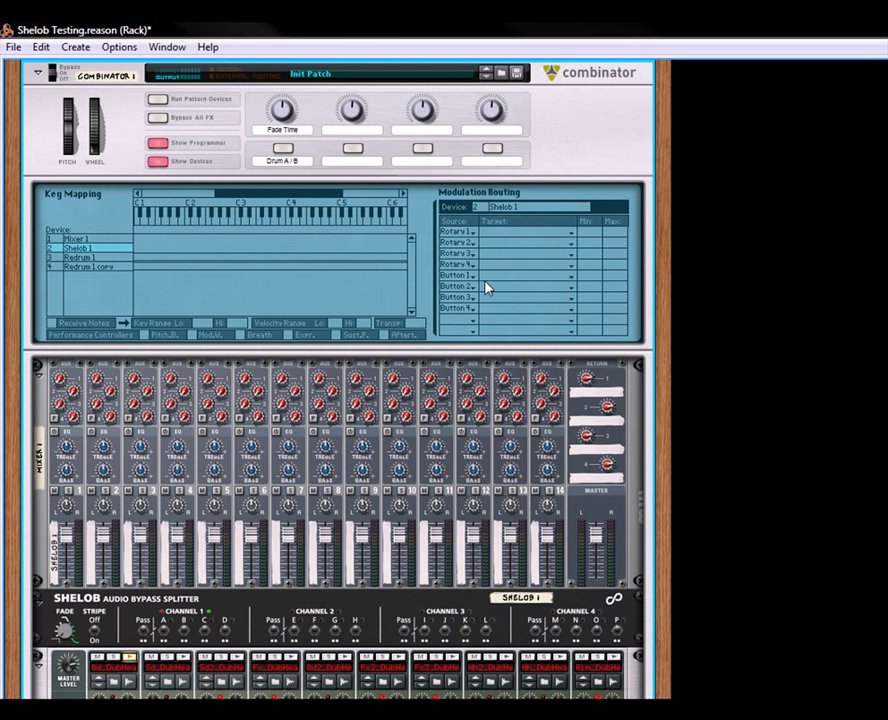
Route Rotary 1 to Shelob's Fade parameter and turn the Fade Time knob up slightly.
click(492, 237)
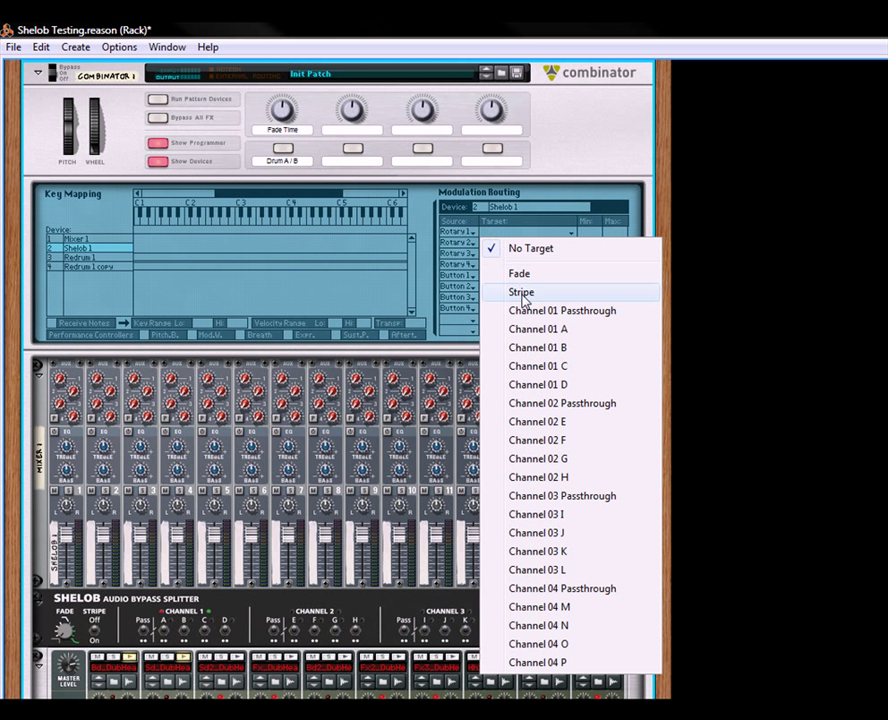
click(519, 275)
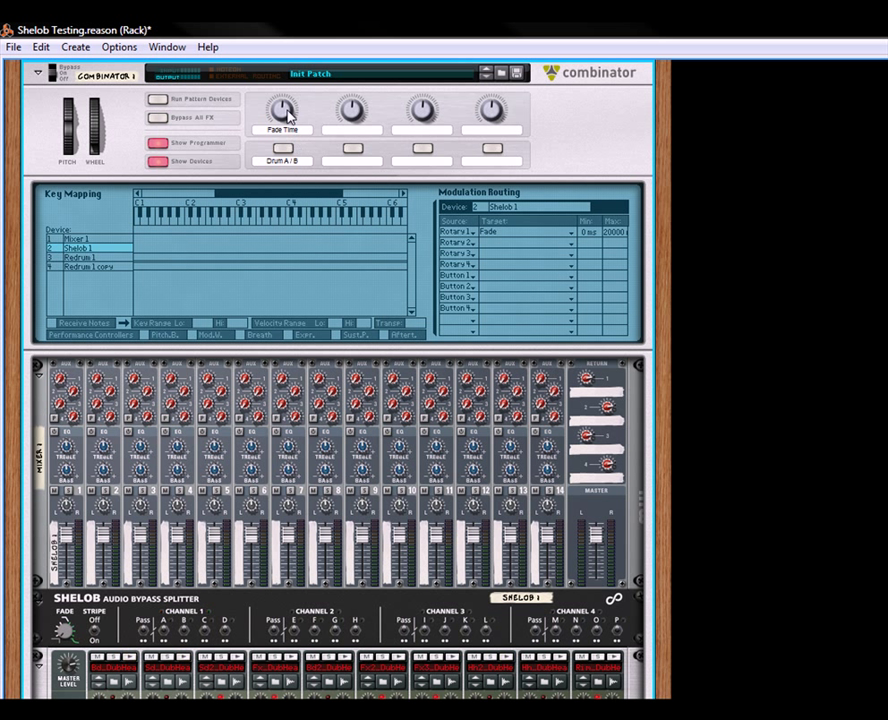
drag(289, 117, 297, 104)
Route Button 1 to Shelob's Channel 01 A and, in a second routing row, to Channel 02 E.
click(489, 281)
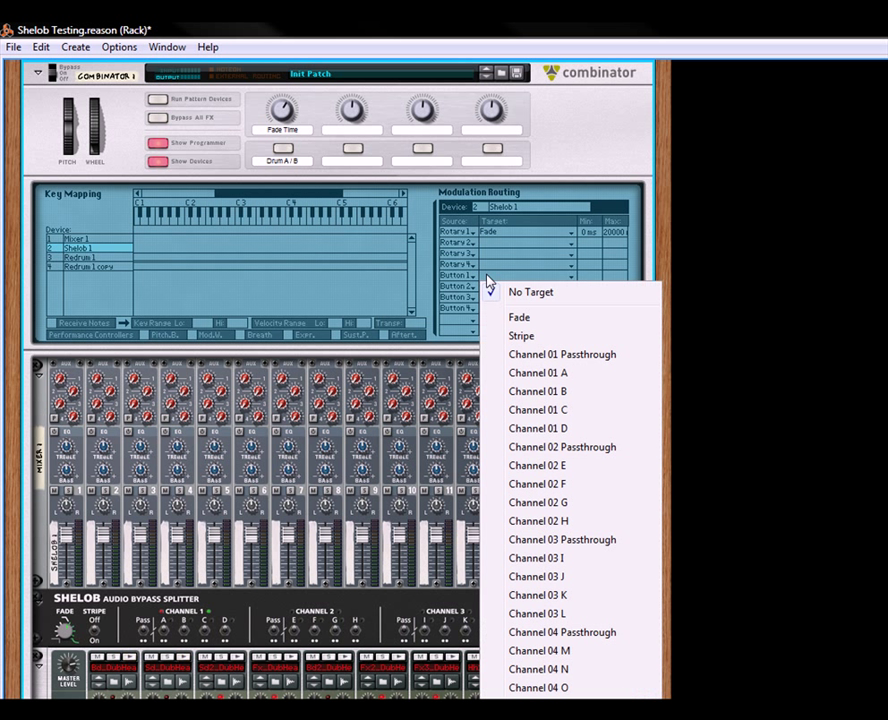
click(538, 376)
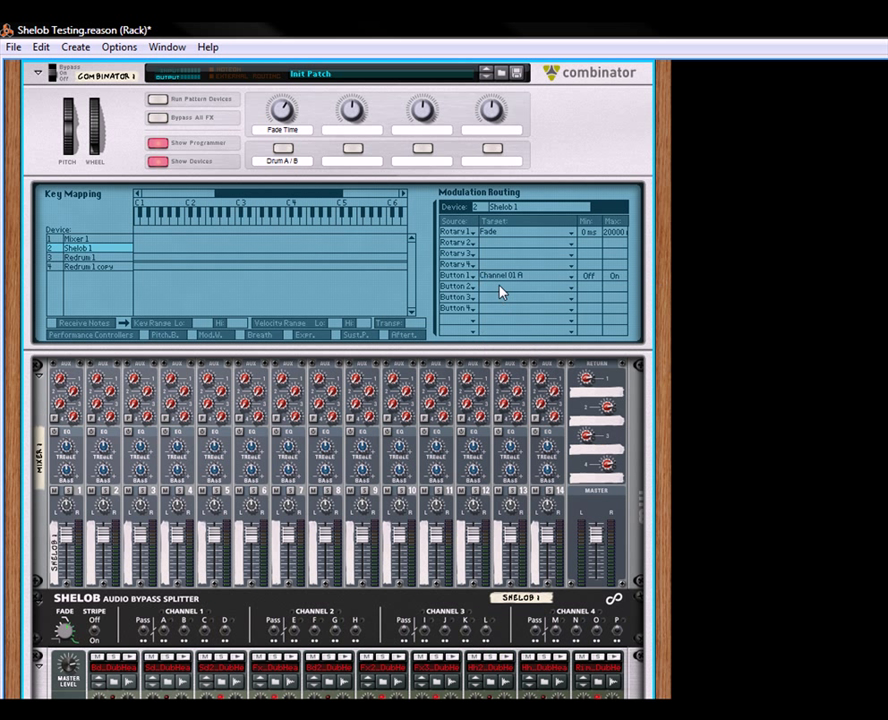
click(474, 288)
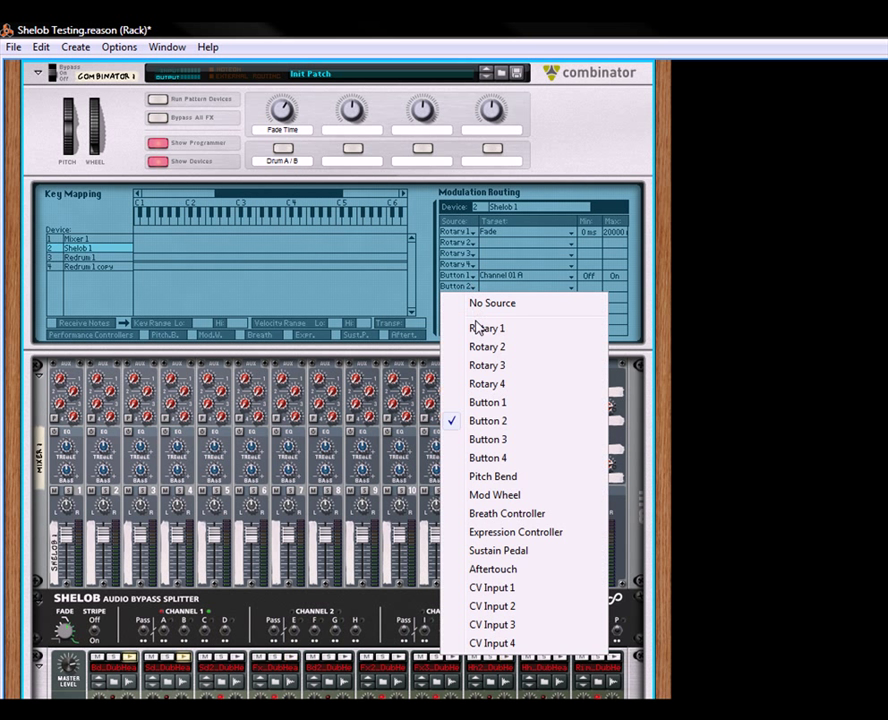
click(484, 402)
click(488, 287)
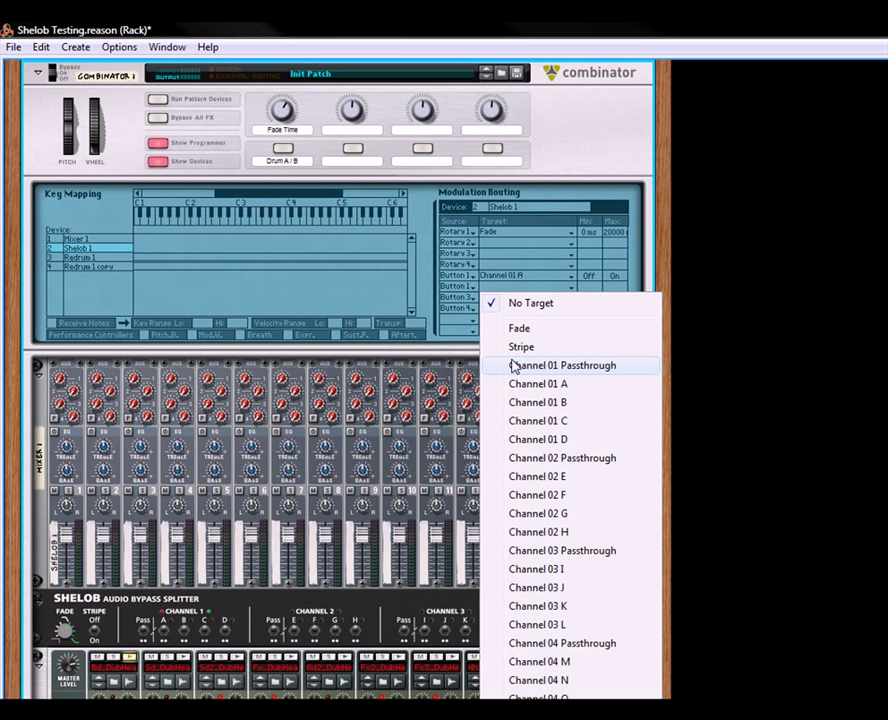
click(553, 477)
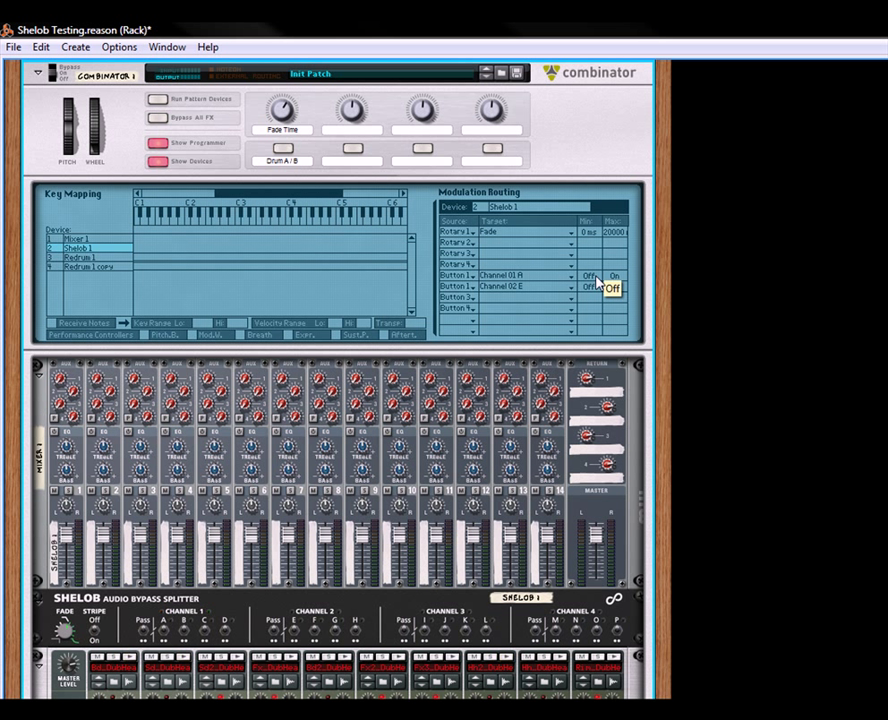
Invert Button 1's Channel 01 A routing by setting Min to On and Max to Off, and try the button.
drag(597, 280, 609, 186)
drag(618, 277, 618, 349)
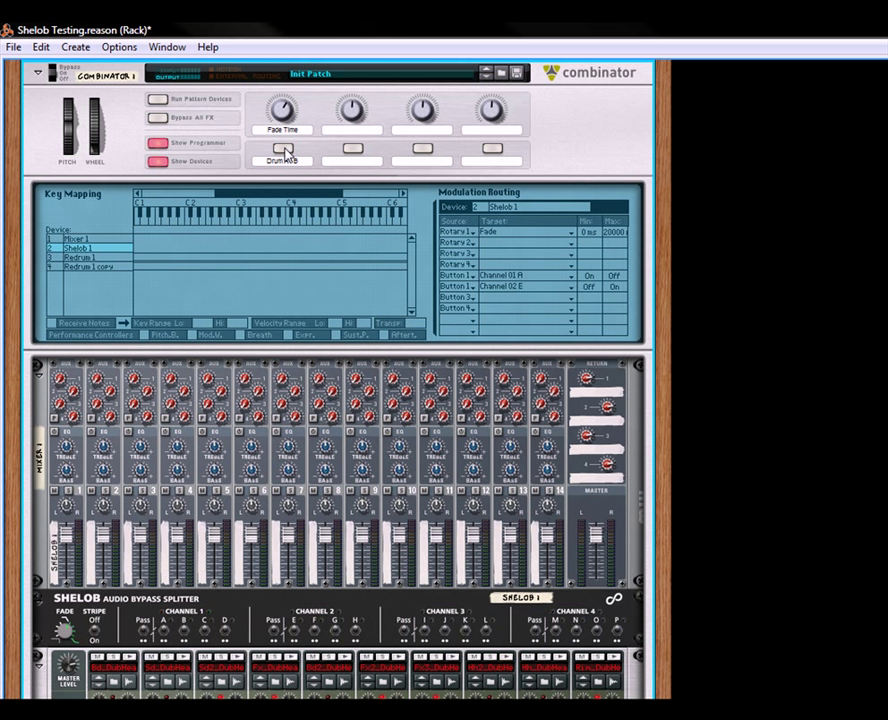
click(284, 149)
Run the Combinator's pattern devices and switch on the Drum A / B button to fade to the second Redrum.
drag(652, 521, 676, 83)
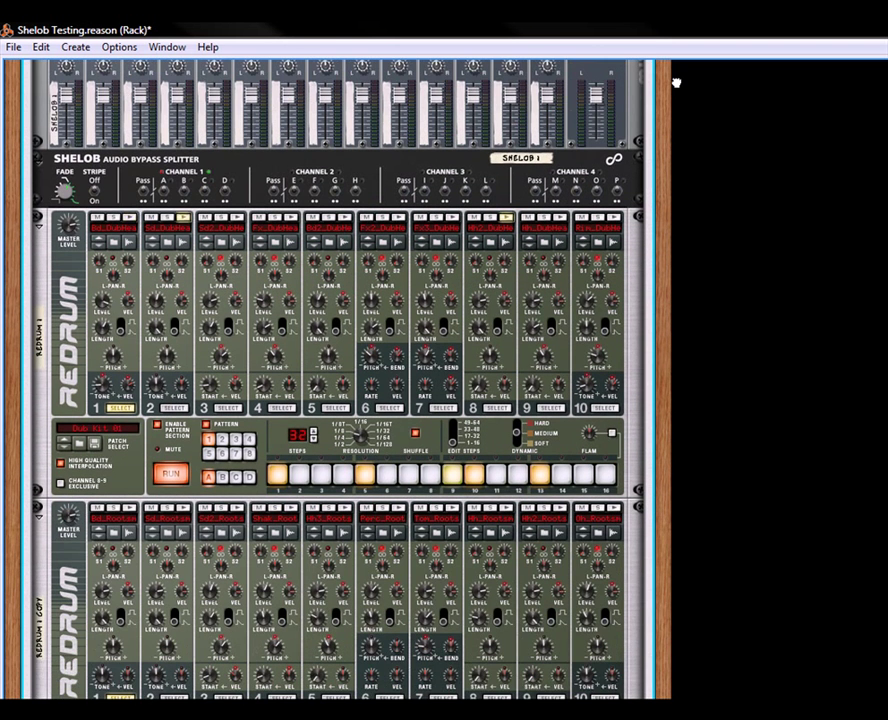
drag(665, 486, 676, 610)
drag(664, 203, 668, 621)
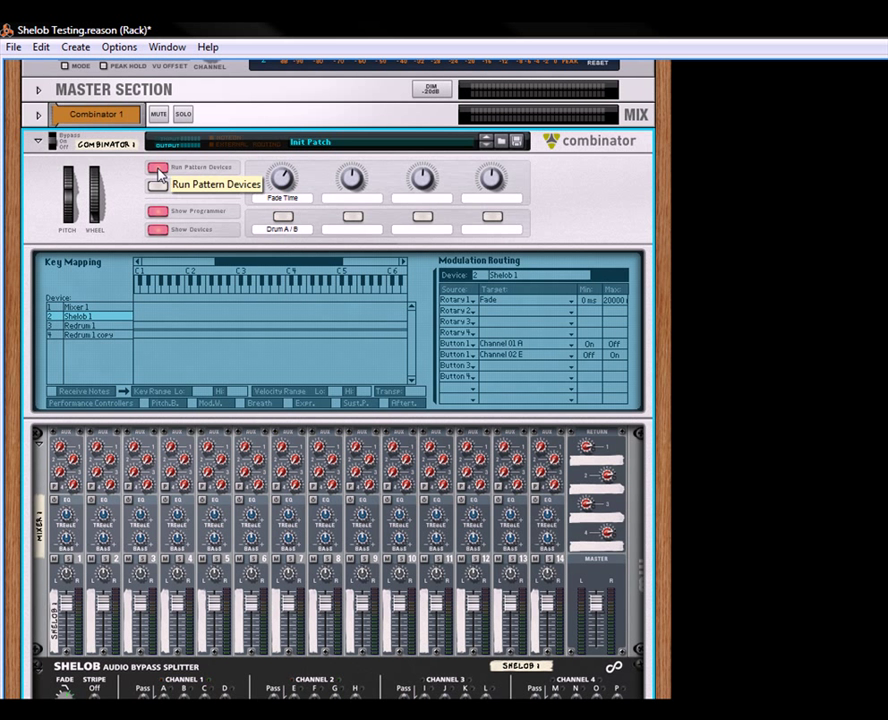
drag(660, 366, 656, 281)
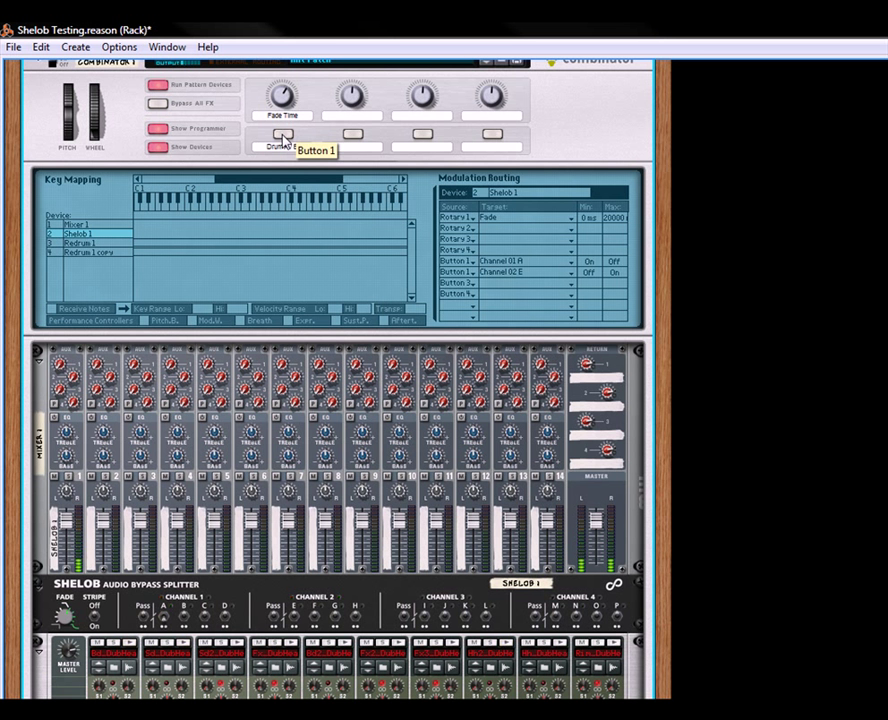
mouse_move(660, 448)
mouse_down()
mouse_move(660, 260)
mouse_move(672, 460)
mouse_up()
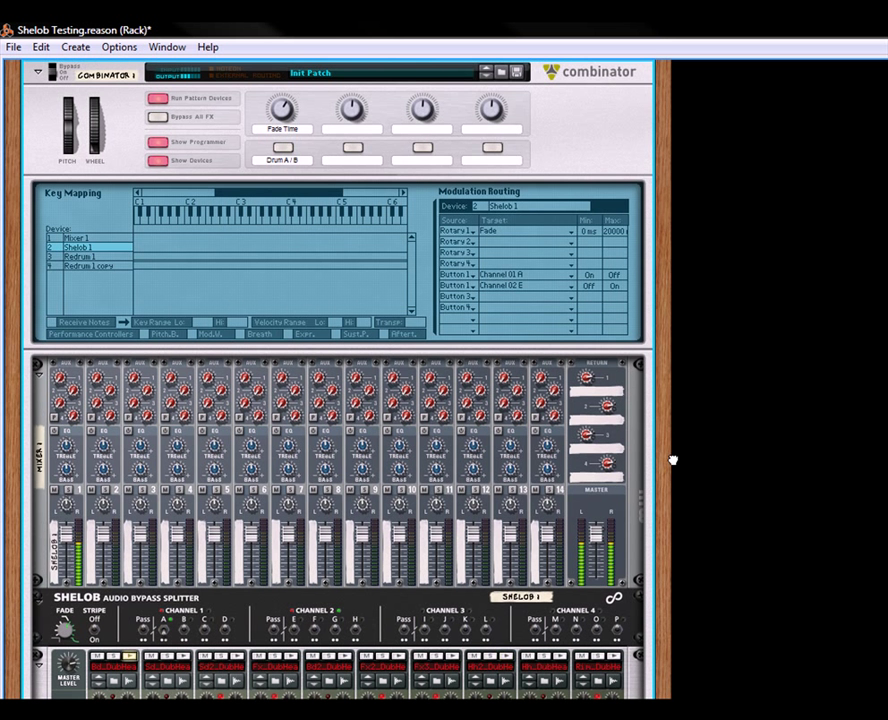
click(285, 150)
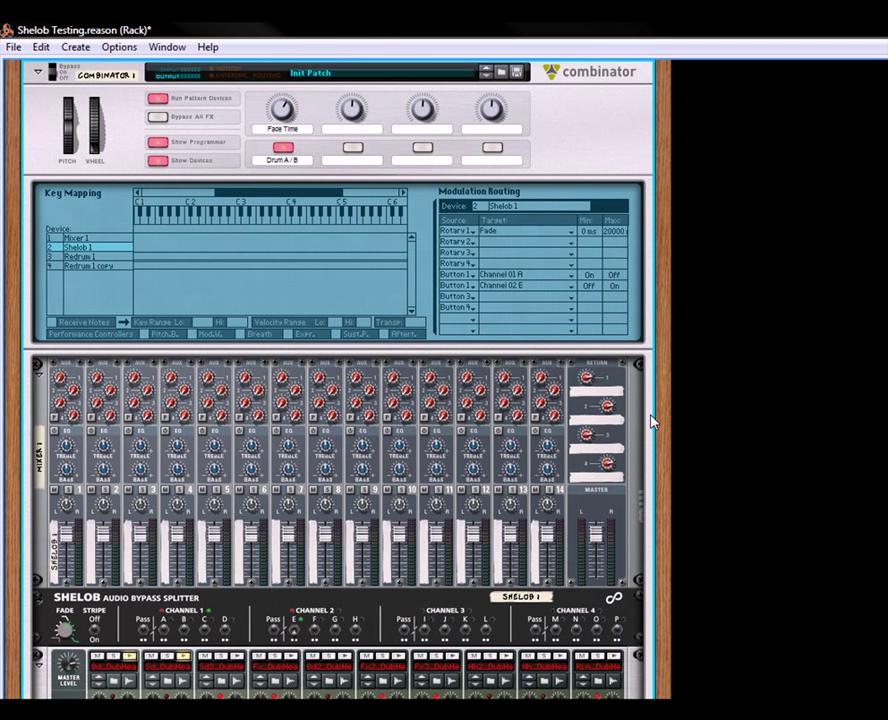
On the rack's rear, cable Shelob's Channel 2 output E to the mixer's channel 2 input, and return to the front.
drag(661, 410, 652, 260)
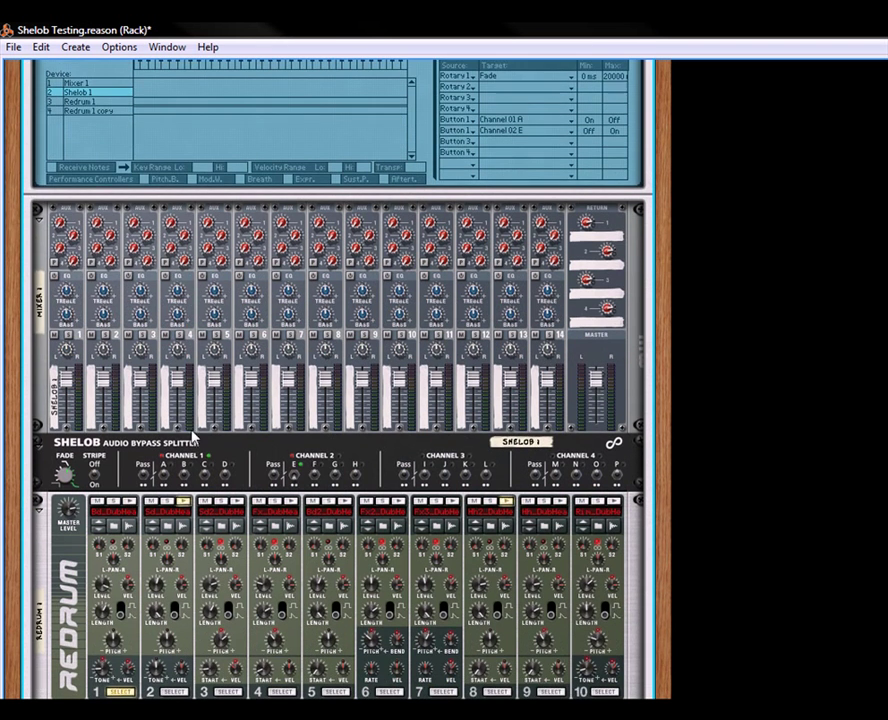
key(Tab)
drag(660, 480, 658, 451)
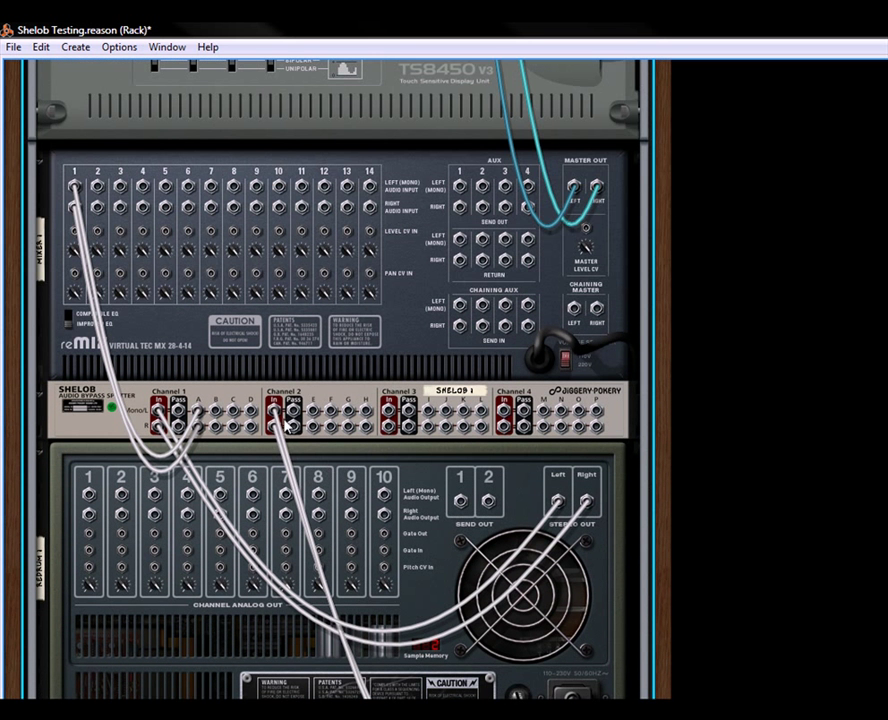
drag(287, 425, 99, 183)
key(Tab)
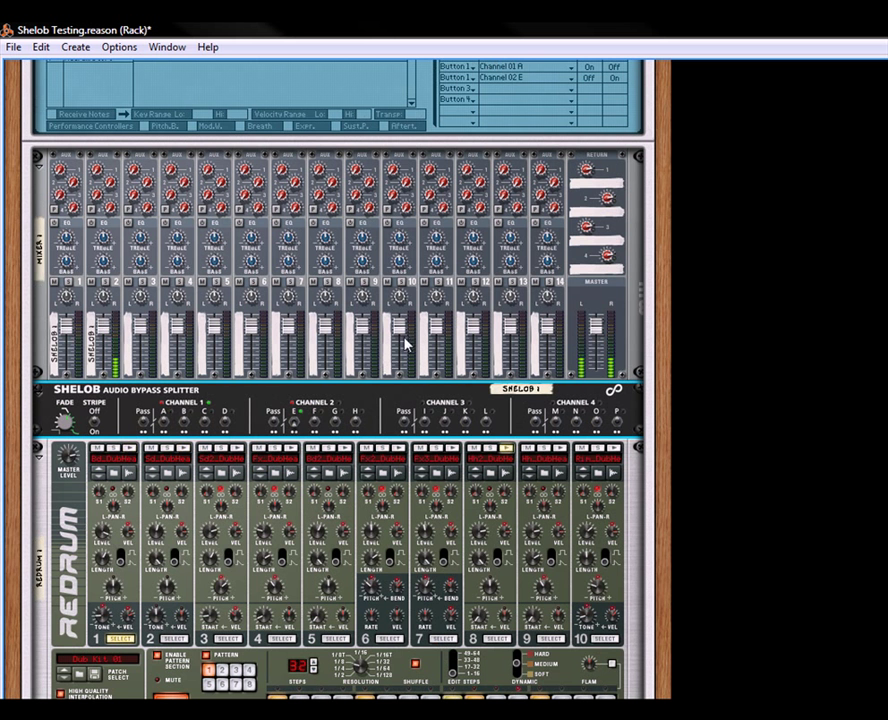
Toggle the Drum A / B button several times to audition the crossfade between the two Redrums, leaving it off.
scroll(664, 224, up, 5)
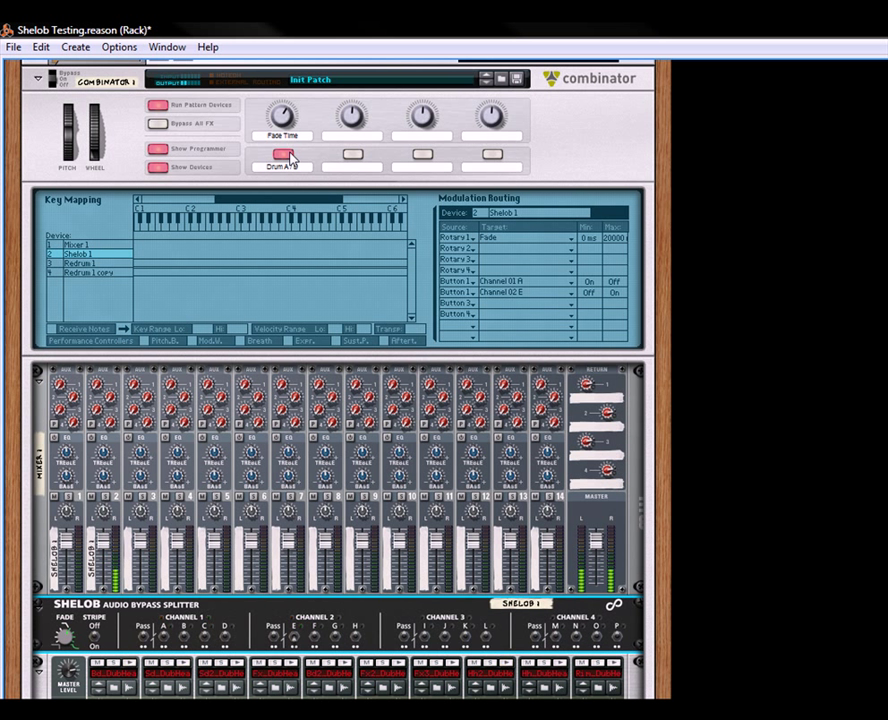
click(288, 155)
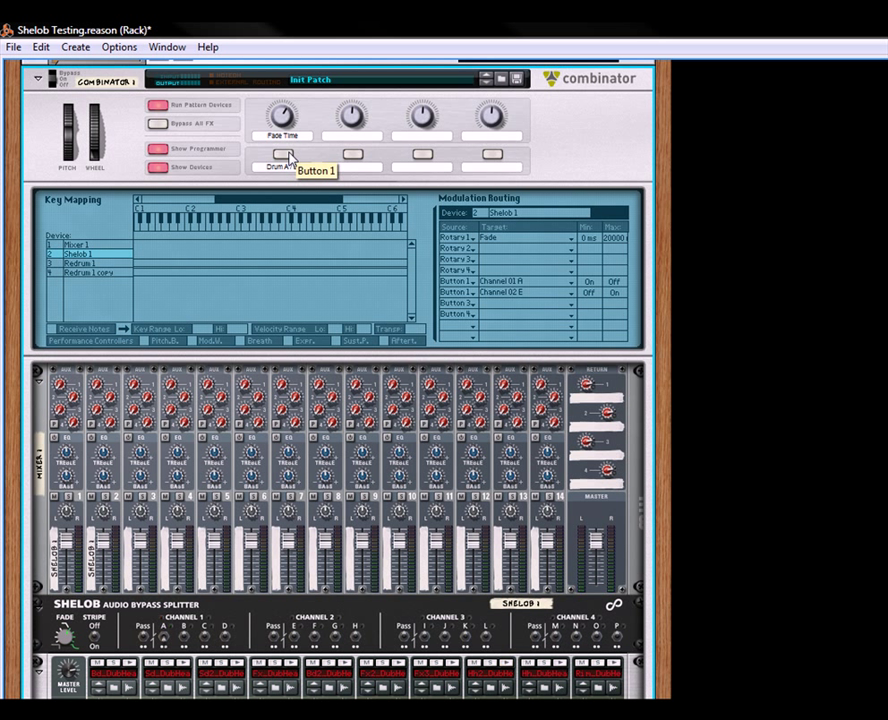
click(285, 155)
click(285, 155)
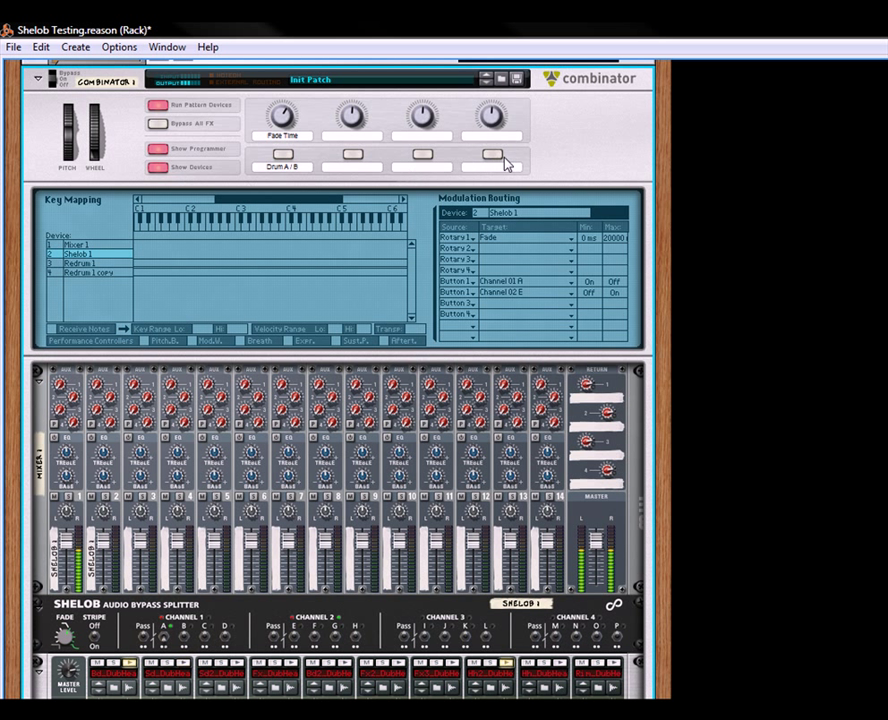
Label the Combinator's second rotary "Drum Level".
double_click(360, 137)
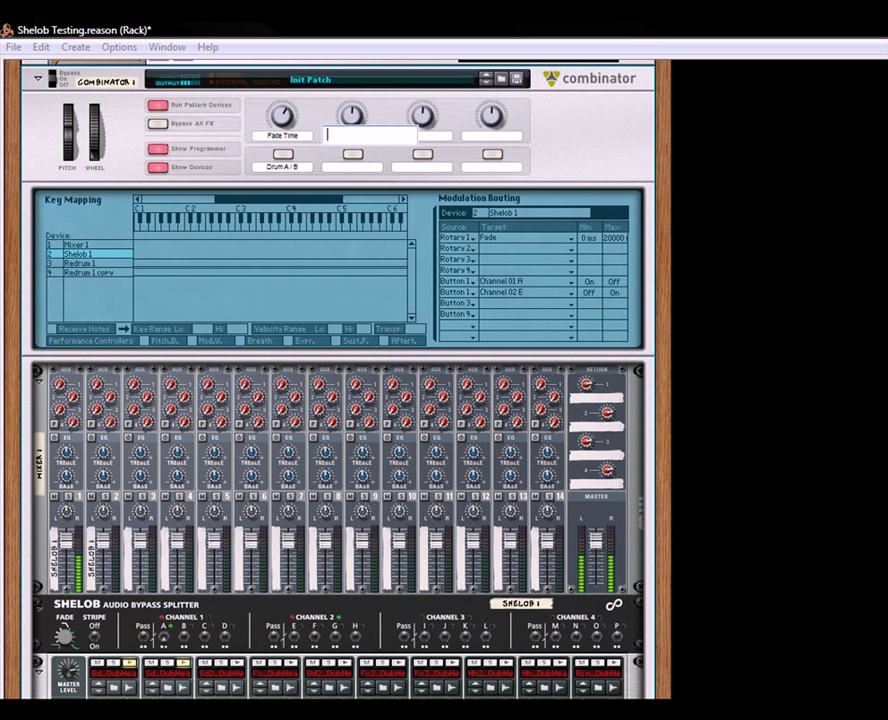
text(Drum Level)
key(Return)
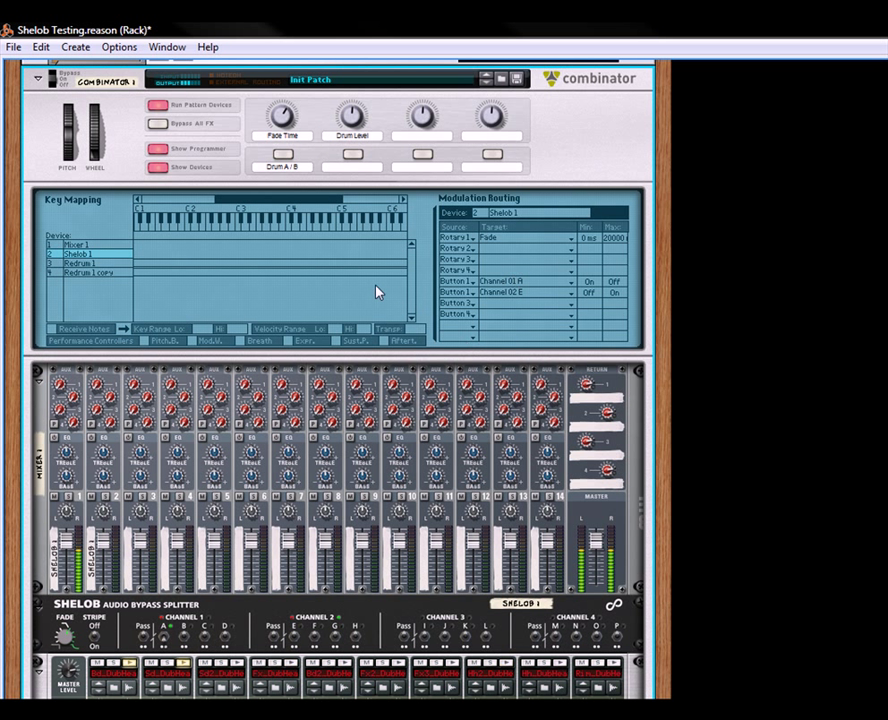
Select Mixer 1 in the programmer and route Rotary 2 to its Channel 1 Level.
click(123, 245)
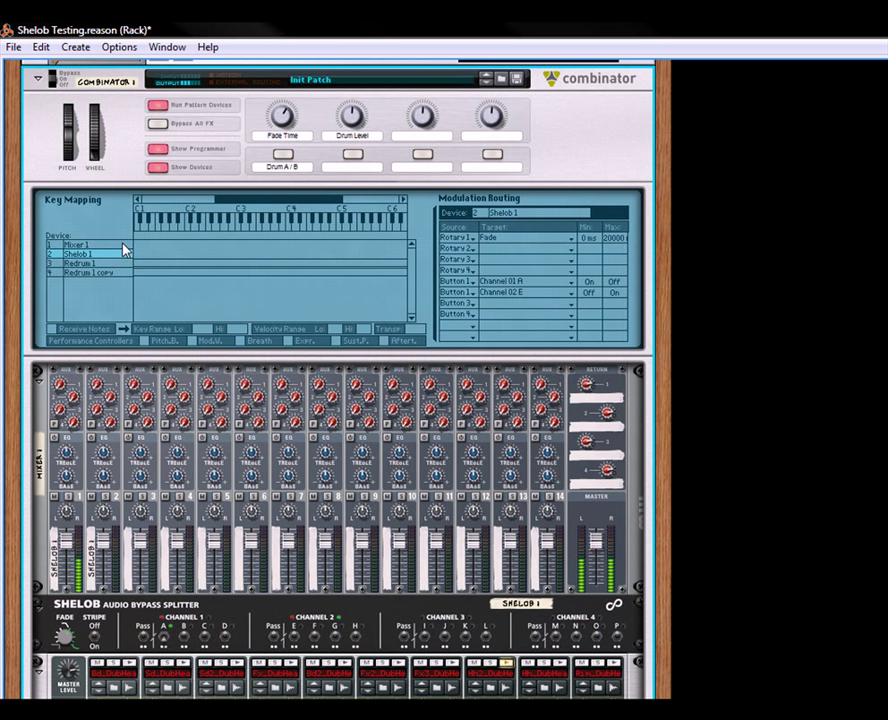
click(502, 257)
mouse_move(525, 312)
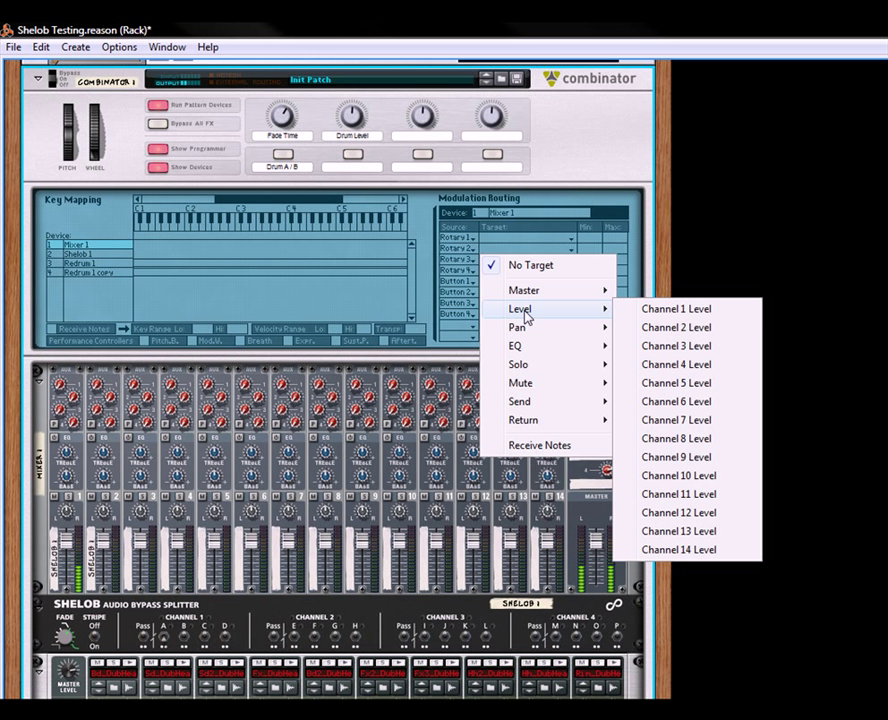
click(705, 315)
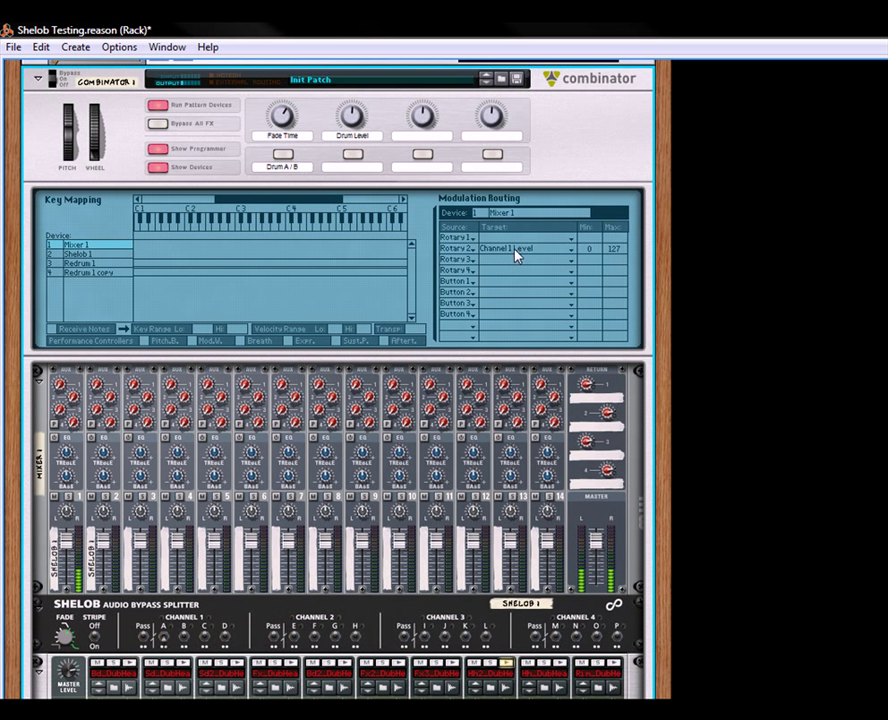
Route Rotary 2 to Mixer 1's Channel 2 Level as well, and set the maximum of both level routings to 100.
click(472, 260)
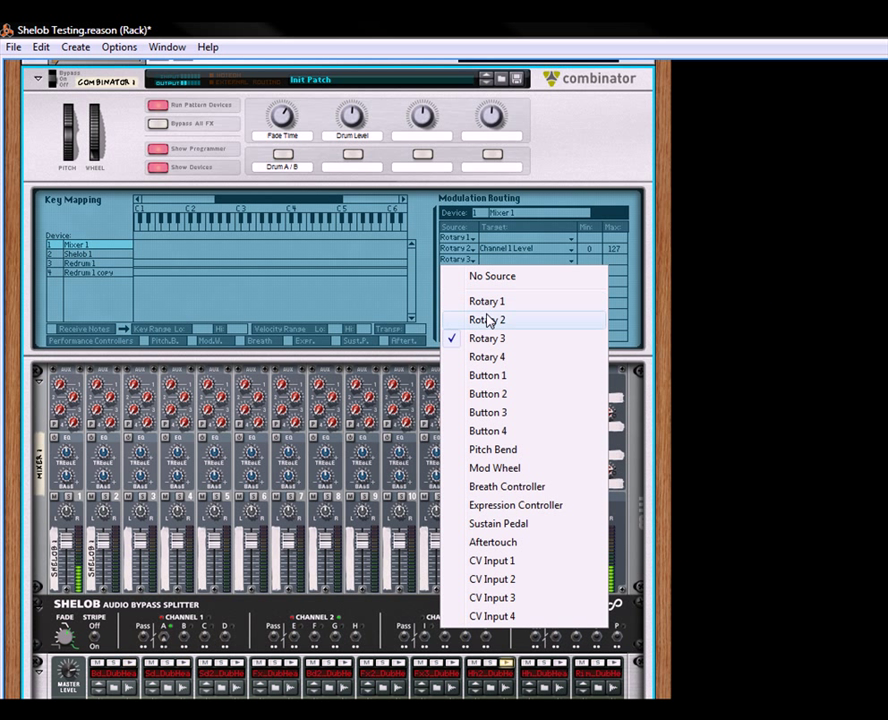
click(520, 318)
click(484, 266)
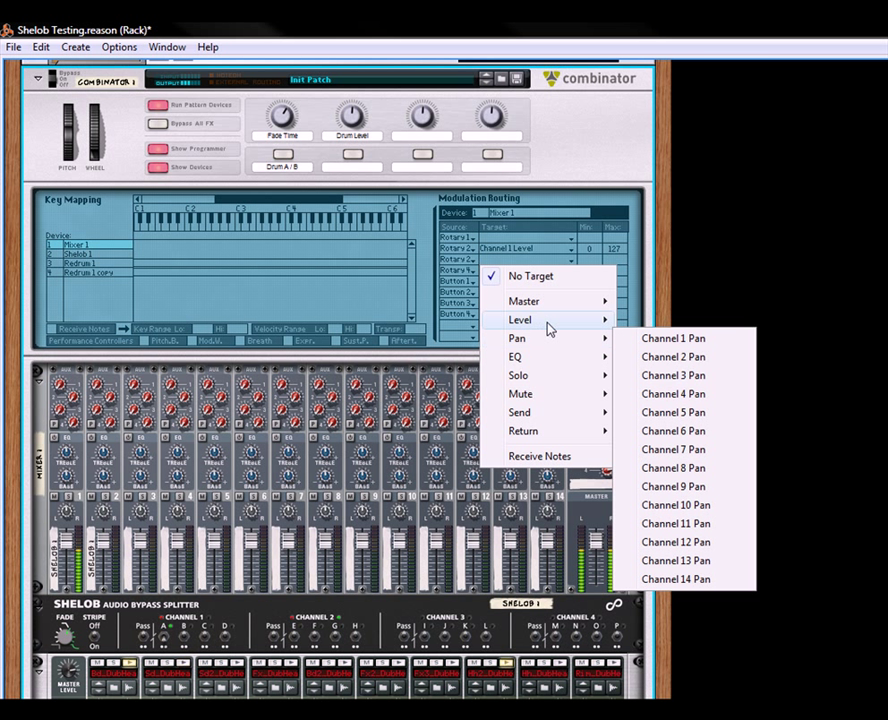
mouse_move(550, 322)
click(679, 340)
mouse_move(621, 283)
mouse_down()
mouse_move(628, 301)
mouse_move(640, 287)
mouse_move(621, 270)
mouse_move(626, 288)
mouse_up()
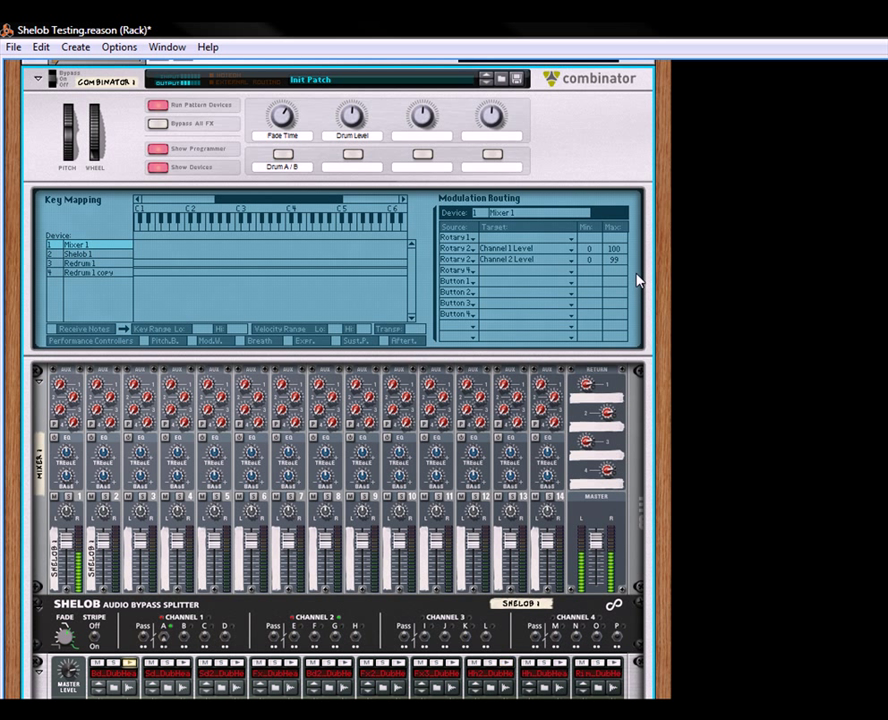
Raise the Drum Level and turn Fade Time down to minimum while auditioning the Drum A / B switch, leaving it off.
drag(358, 122, 353, 58)
click(285, 155)
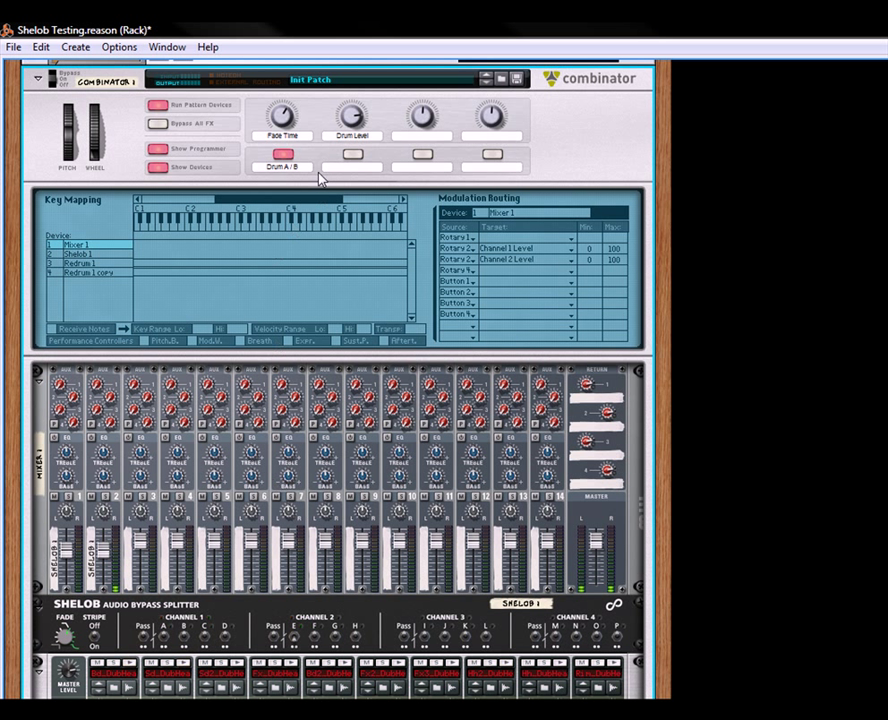
drag(281, 117, 325, 268)
click(284, 155)
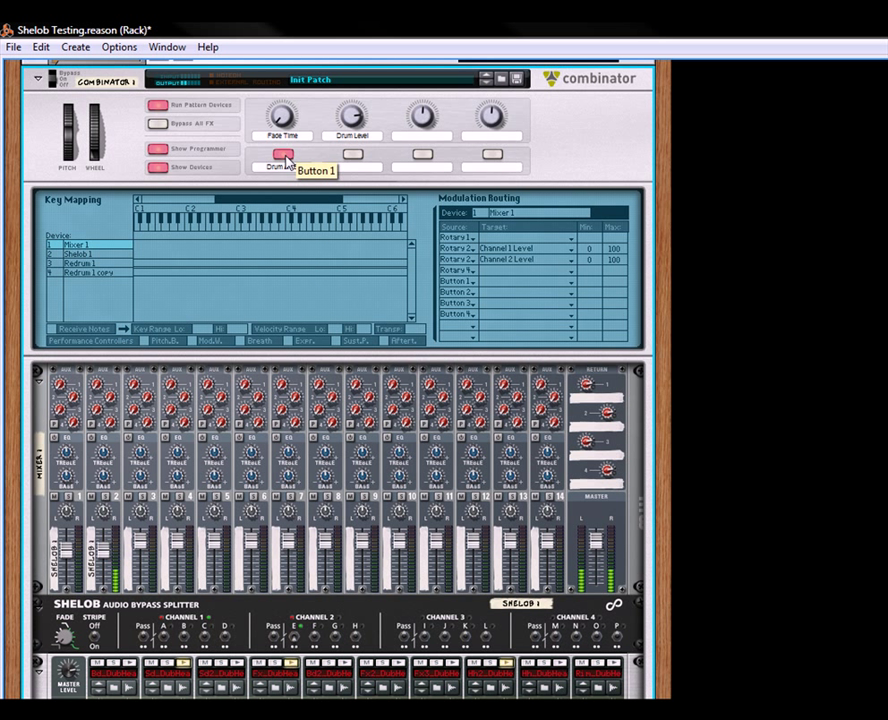
click(284, 155)
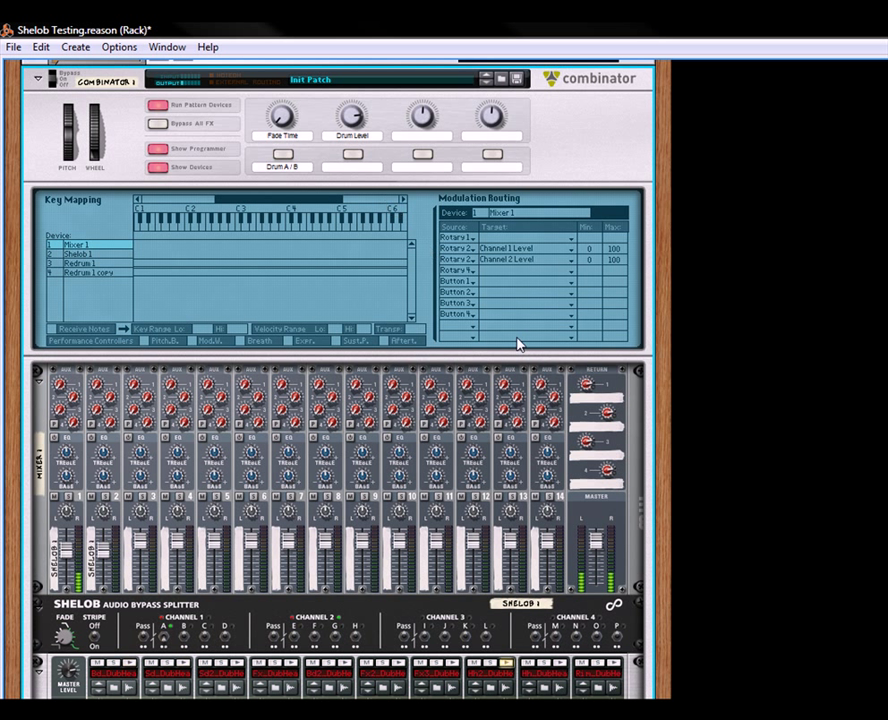
On the rack's rear, move Shelob's Channel 2 output cable from the mixer's channel 2 input to channel 3, and return to the front.
scroll(662, 435, down, 3)
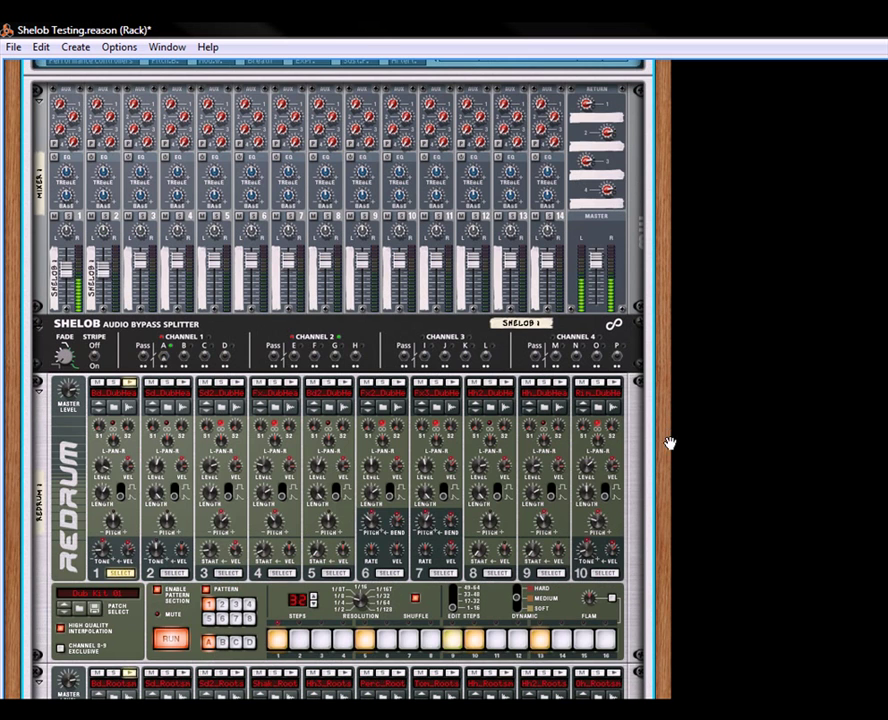
scroll(669, 443, down, 2)
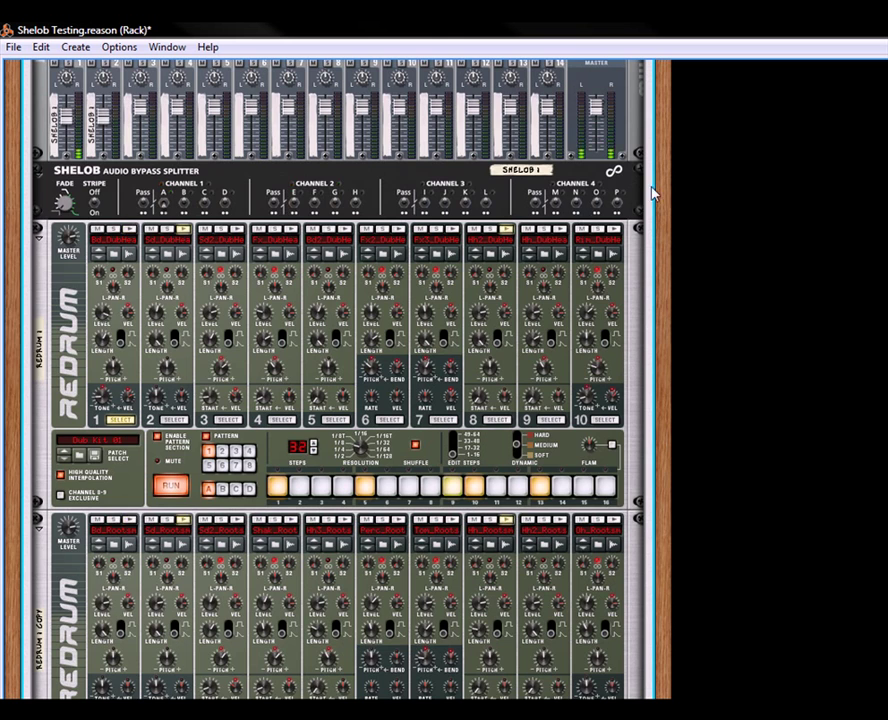
scroll(664, 377, up, 2)
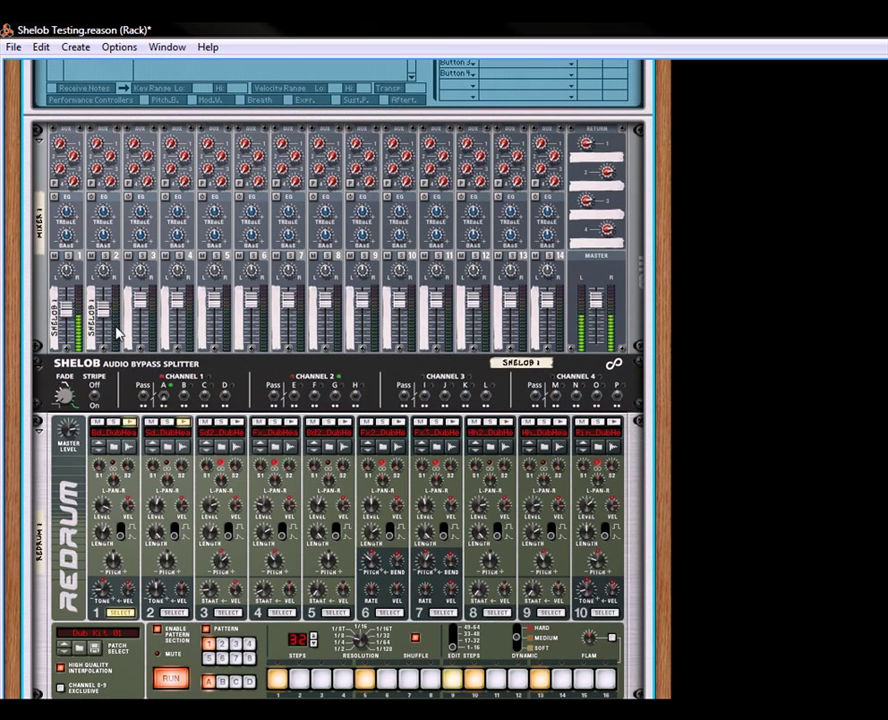
key(Tab)
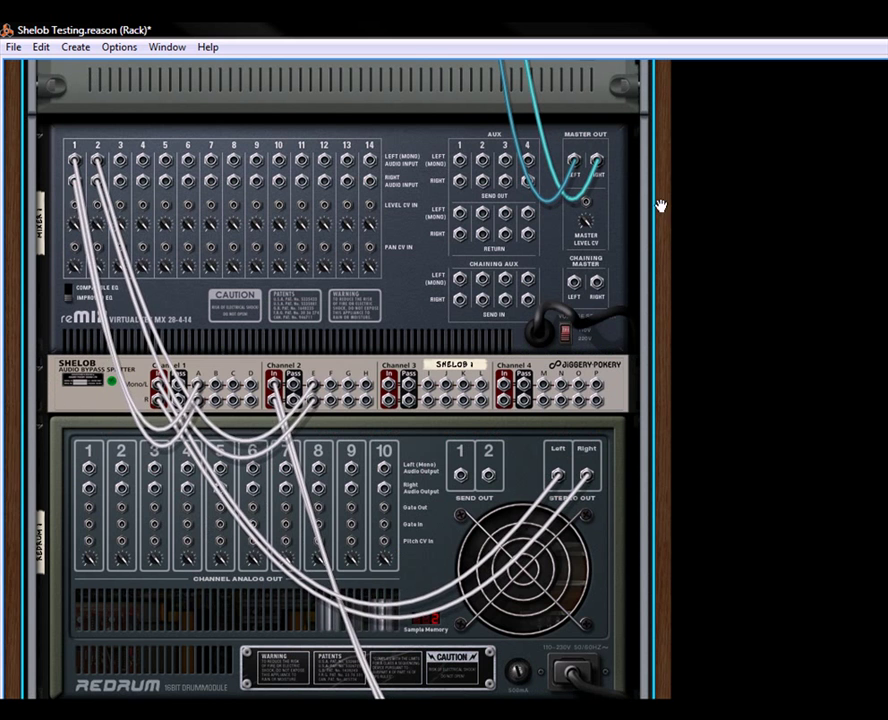
scroll(660, 205, up, 1)
drag(97, 222, 120, 243)
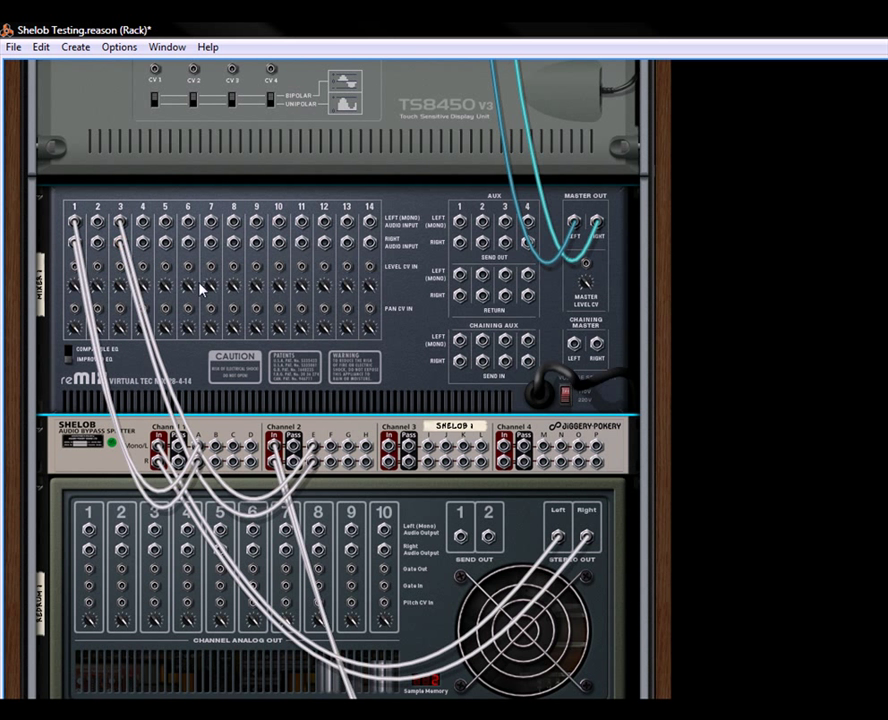
key(Tab)
Retarget Mixer 1's second Rotary 2 routing to Channel 3 Level with a maximum of 100.
scroll(664, 234, up, 2)
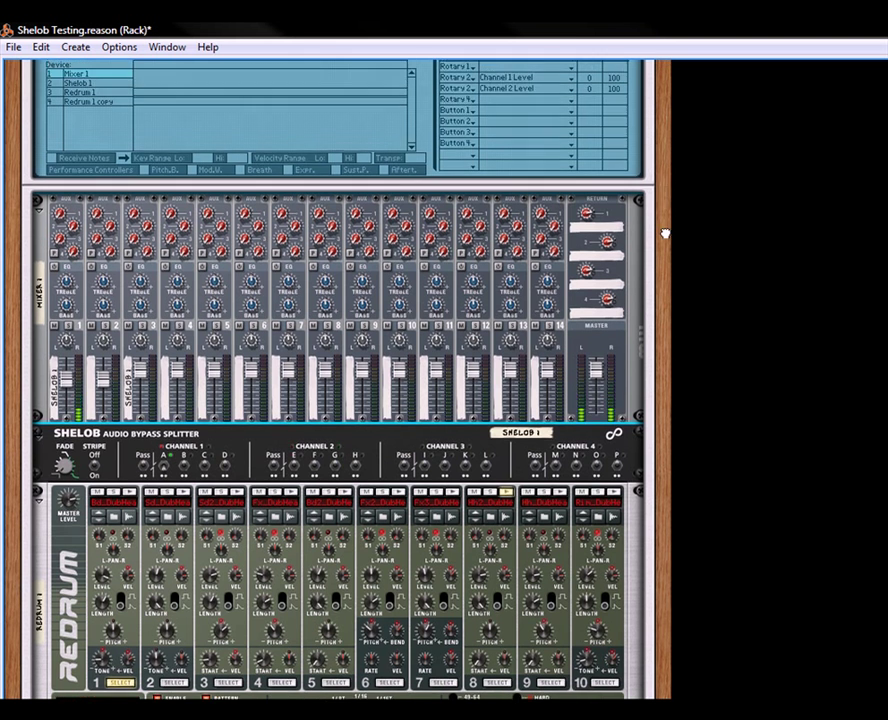
click(518, 231)
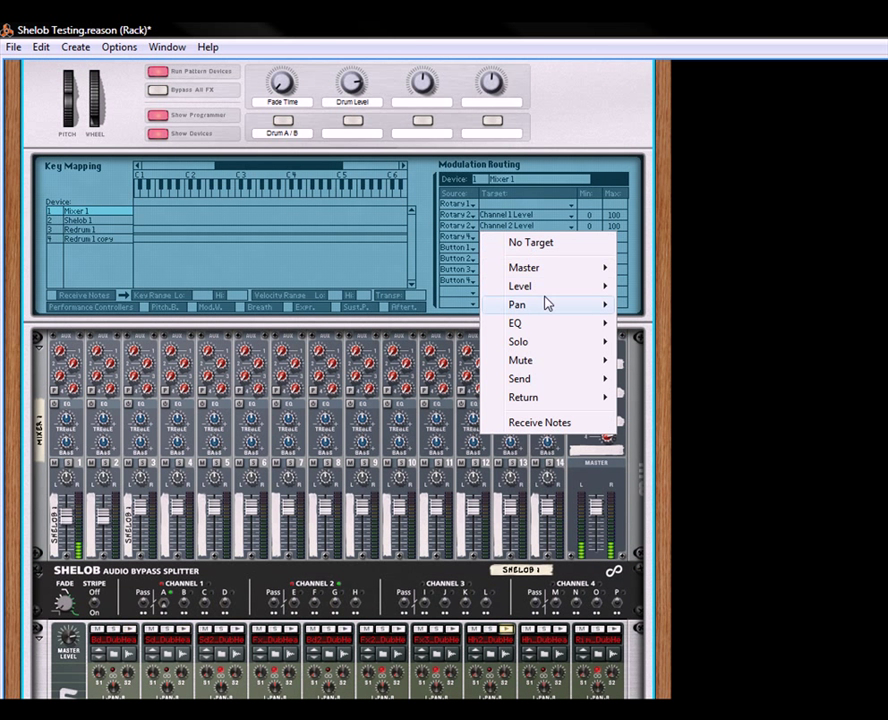
mouse_move(551, 292)
click(681, 329)
drag(614, 227, 630, 274)
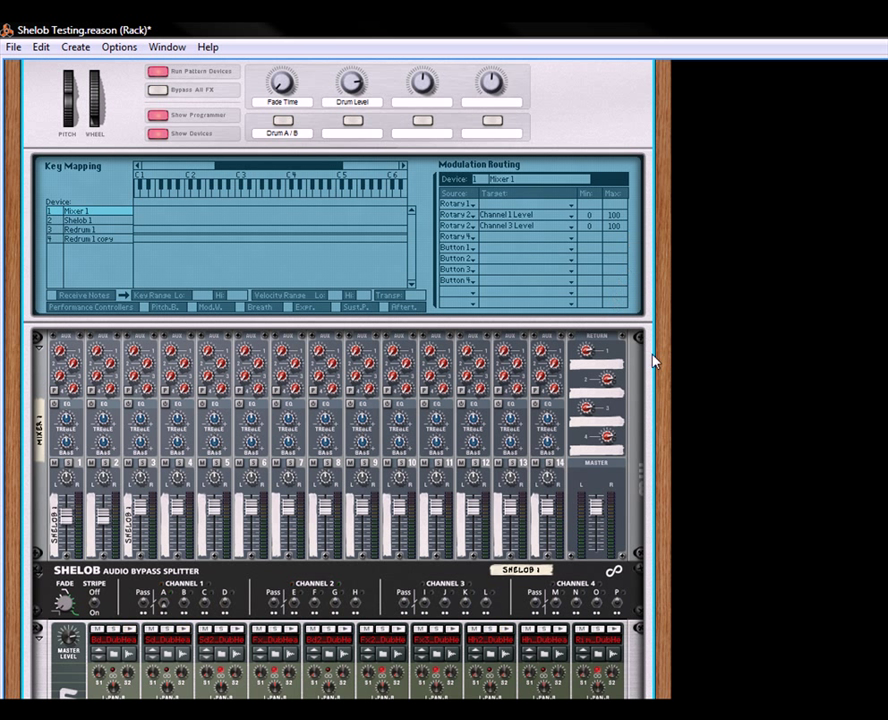
Create a Pulveriser Demolition effect directly below Redrum 1, between the two drum machines.
scroll(632, 323, down, 3)
key(Tab)
key(Tab)
scroll(656, 420, down, 7)
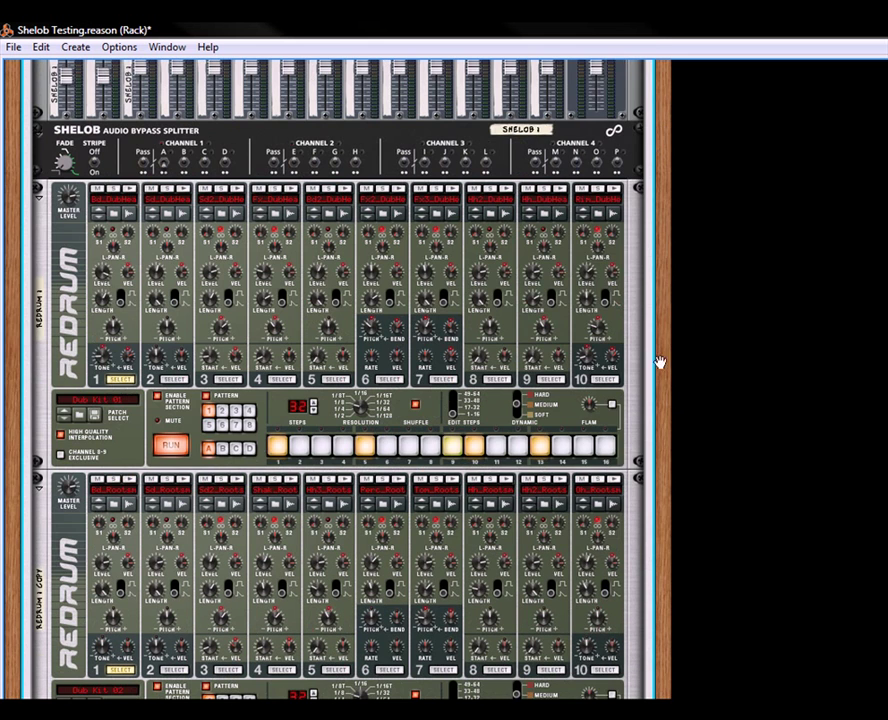
right_click(548, 412)
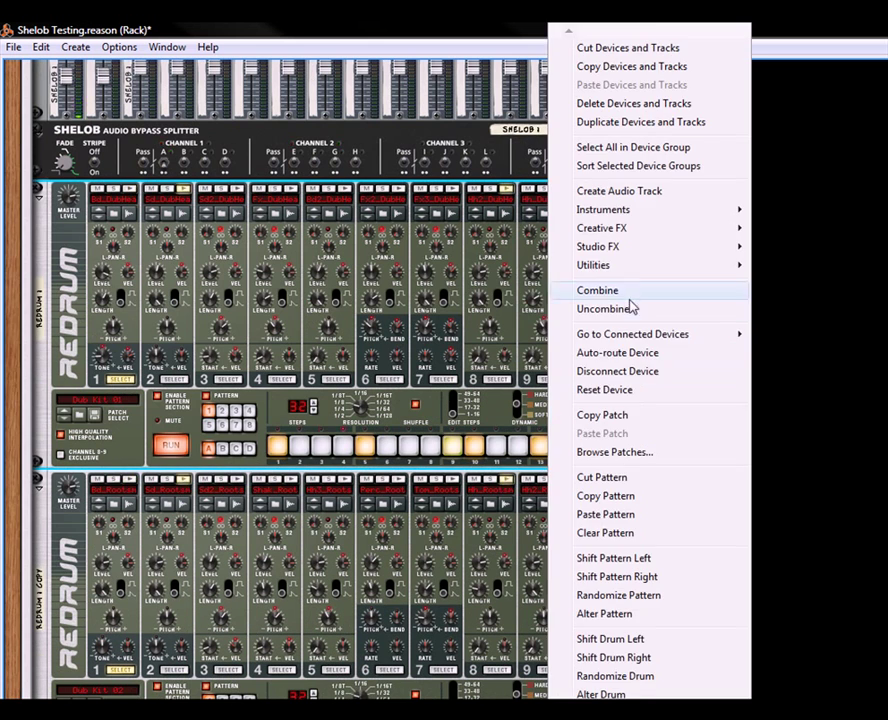
mouse_move(636, 253)
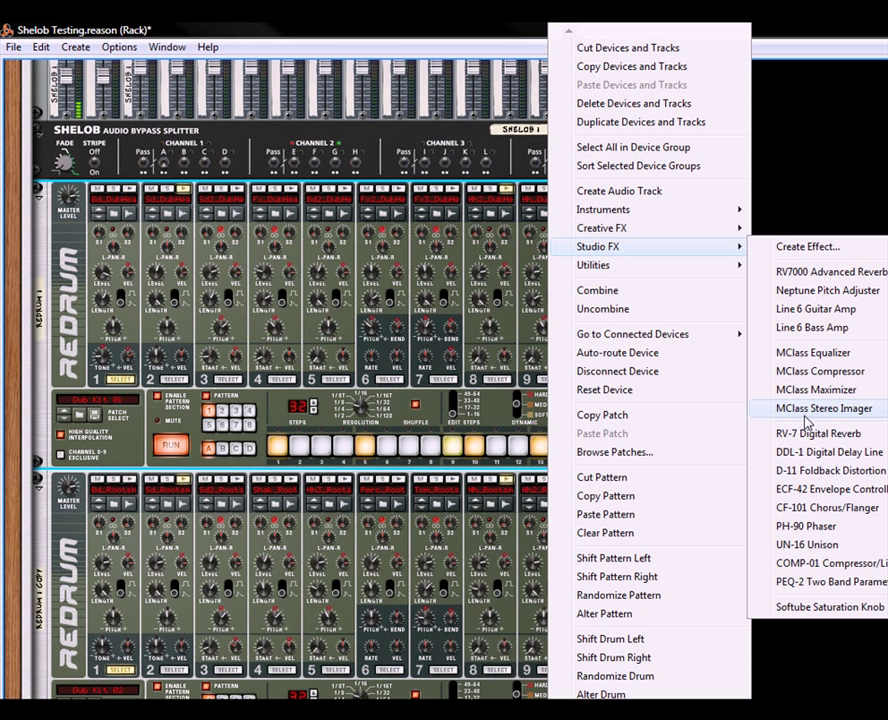
mouse_move(648, 230)
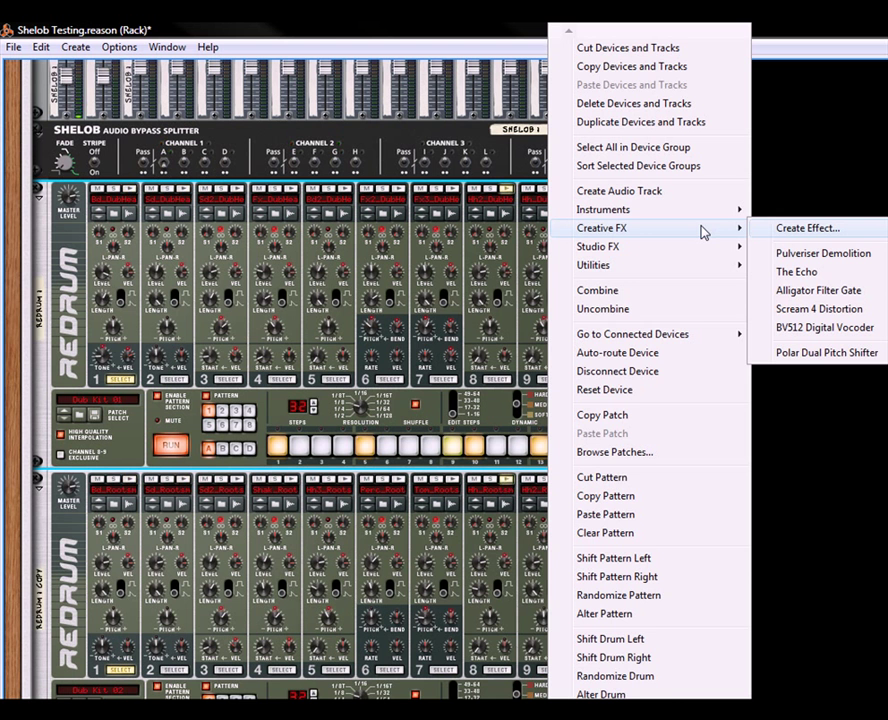
click(824, 255)
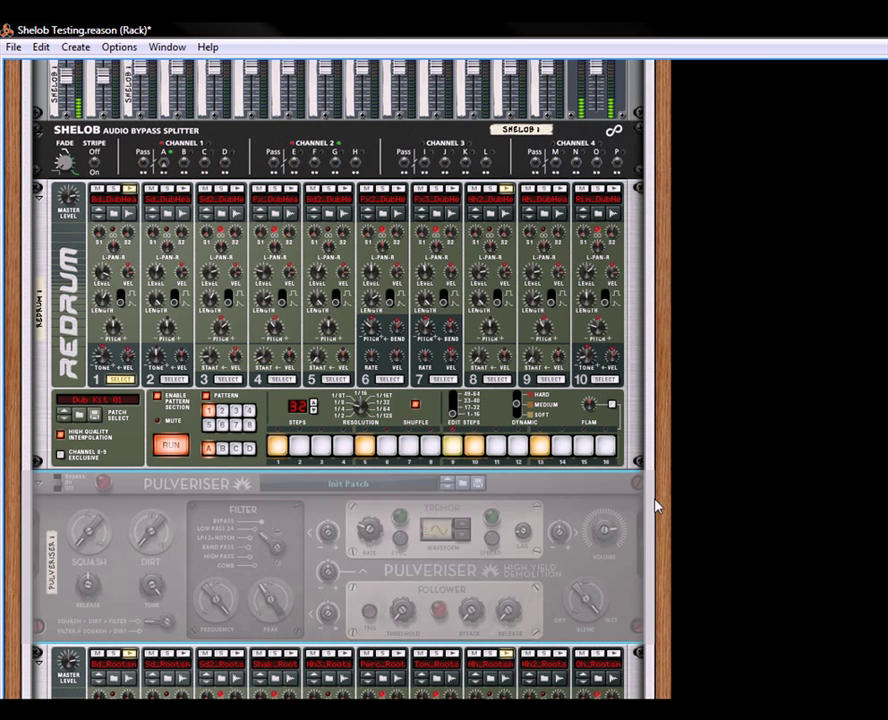
drag(660, 512, 665, 472)
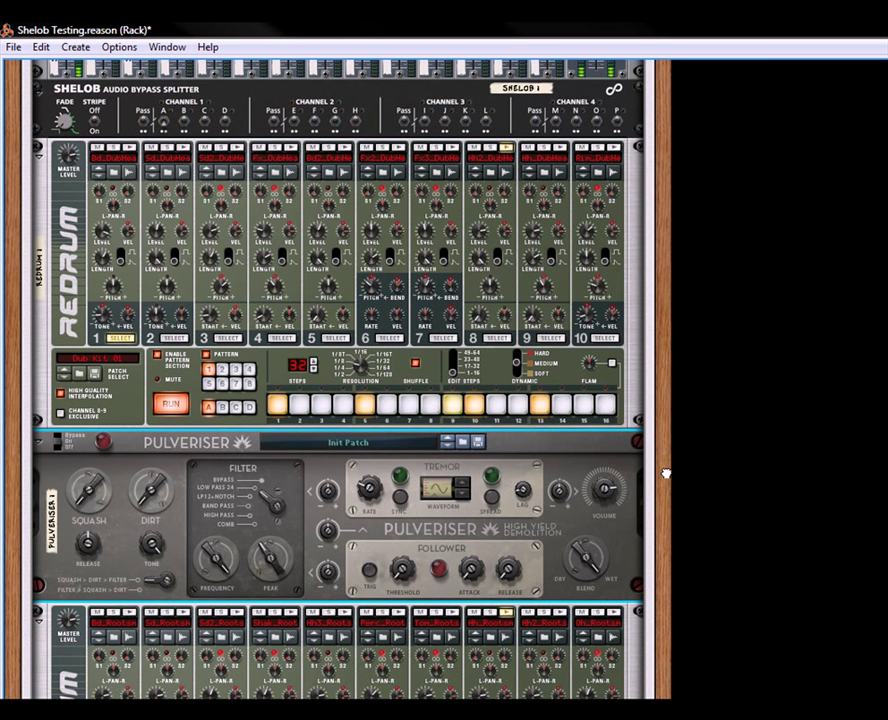
On the rack's rear, cable Shelob's Channel 1 output B to the Pulveriser input and the Pulveriser output to the mixer's channel 2, returning to the front.
key(Tab)
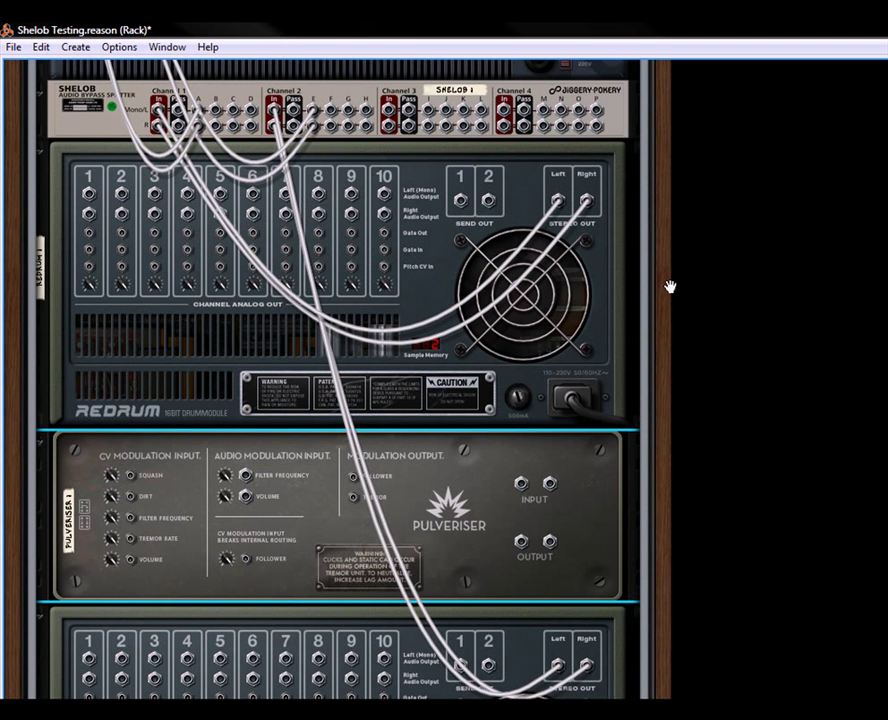
drag(669, 287, 652, 411)
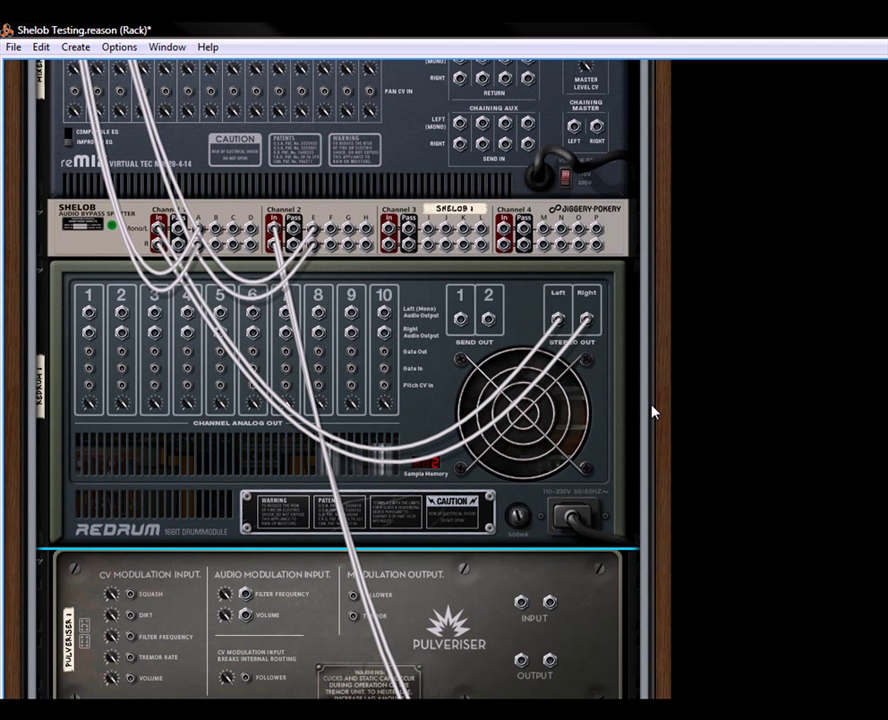
click(217, 234)
drag(217, 234, 522, 604)
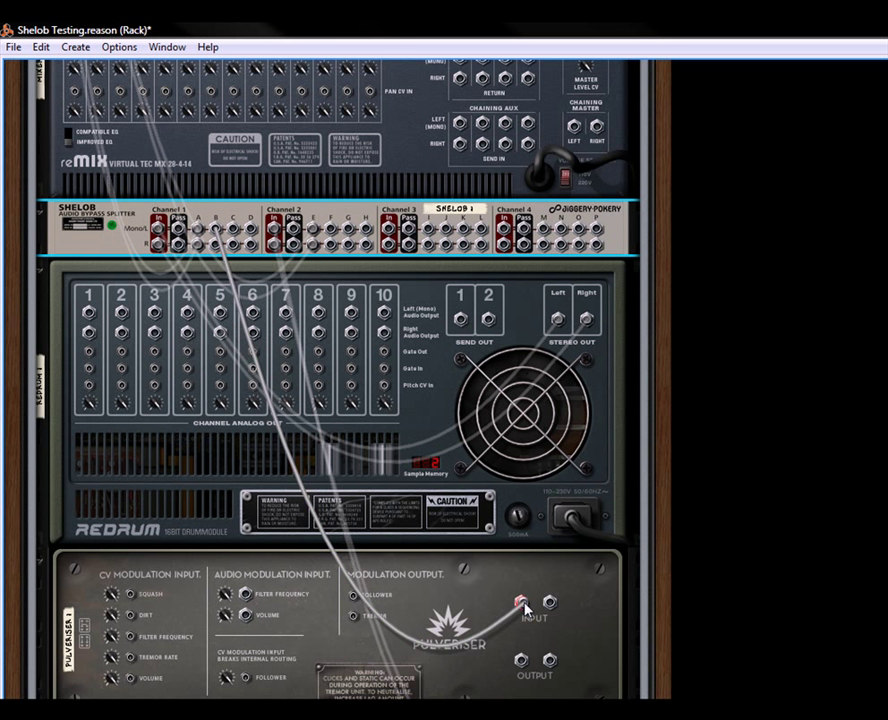
drag(521, 662, 97, 156)
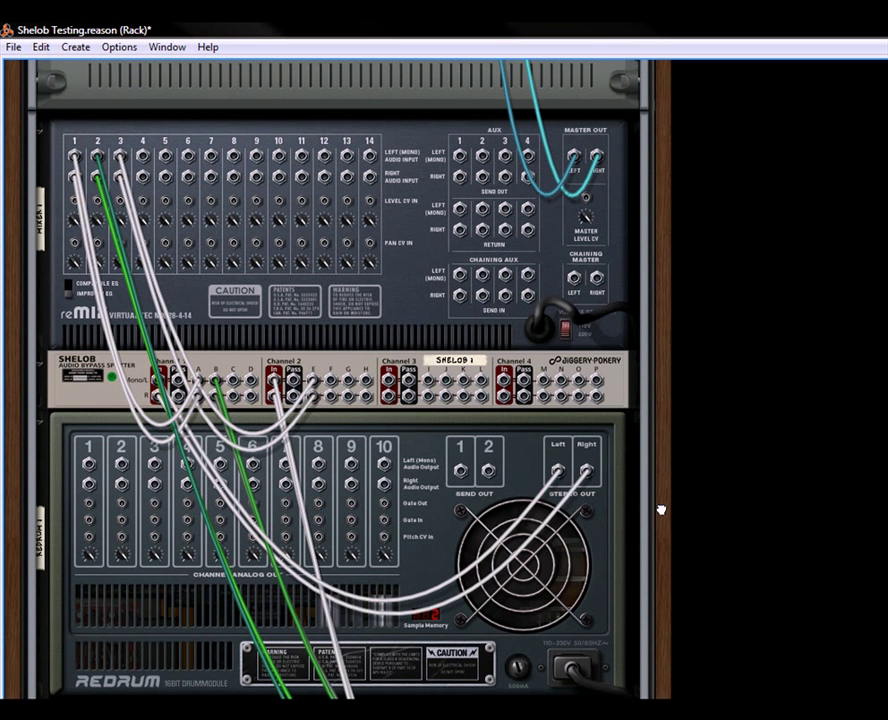
scroll(676, 268, down, 4)
scroll(430, 343, up, 1)
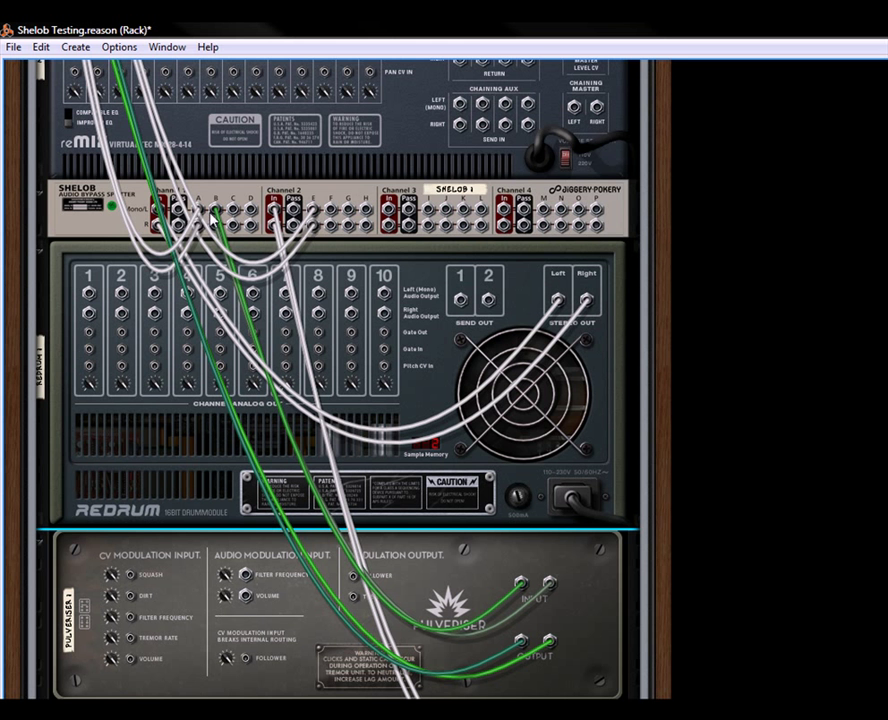
scroll(666, 430, down, 3)
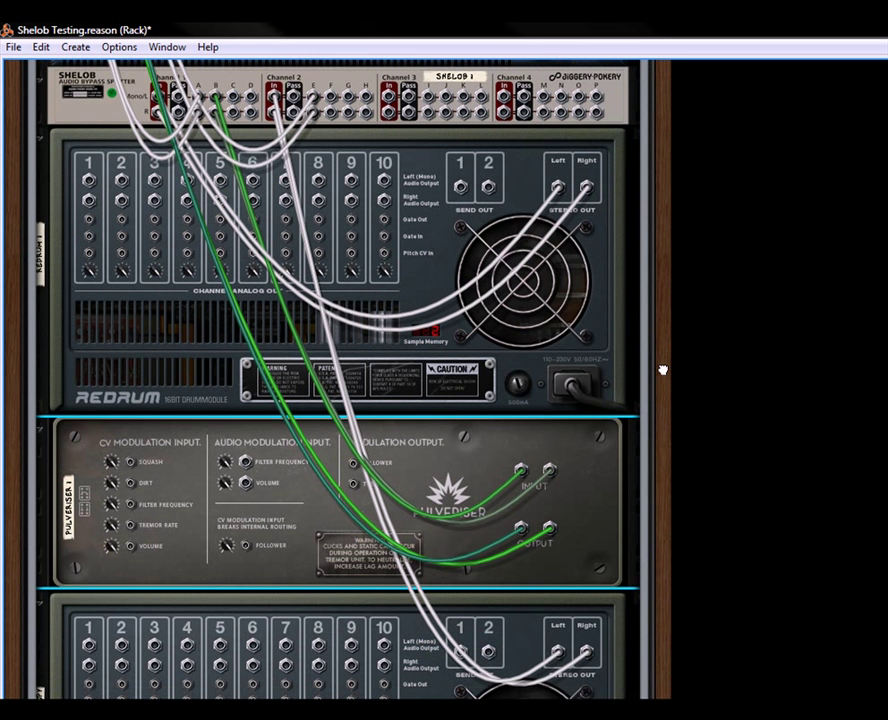
key(Tab)
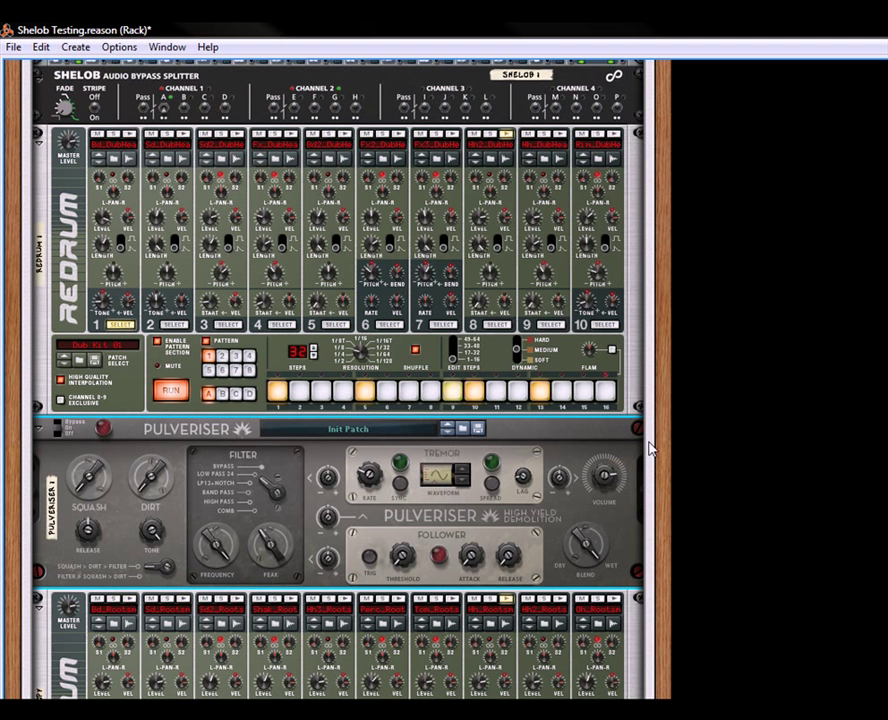
Add a Button 1 routing for Shelob 1 targeting Channel 01 B, with minimum On and maximum Off.
scroll(655, 456, up, 1)
scroll(655, 456, up, 1)
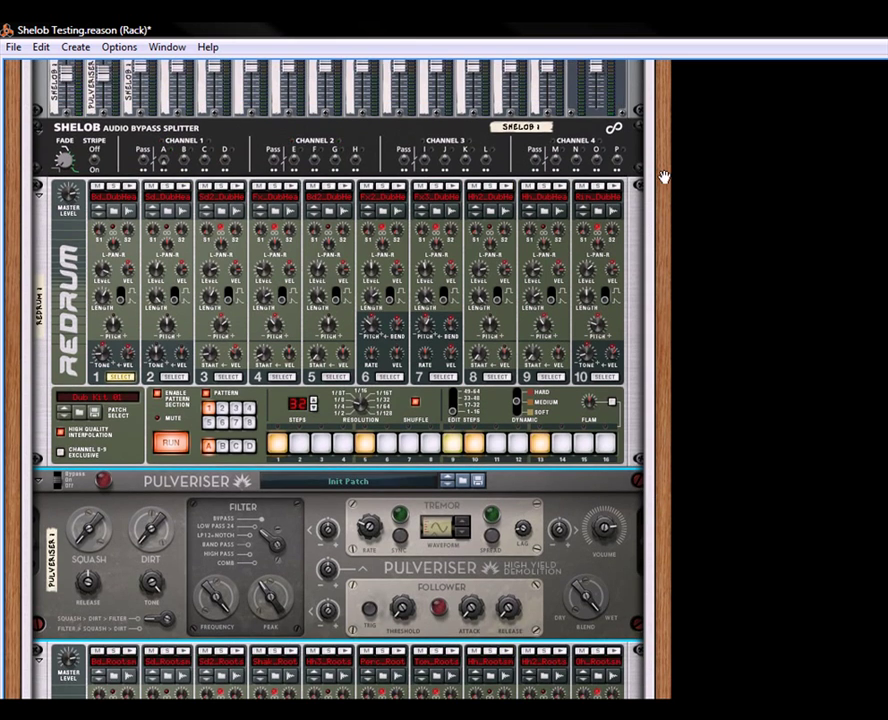
scroll(640, 470, up, 8)
scroll(637, 493, up, 4)
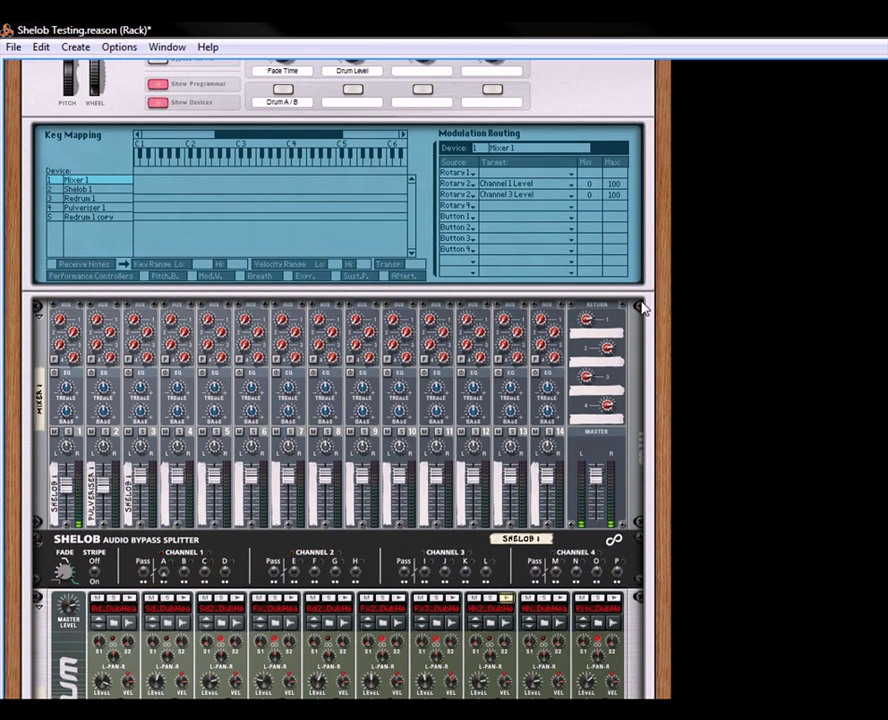
scroll(656, 300, up, 2)
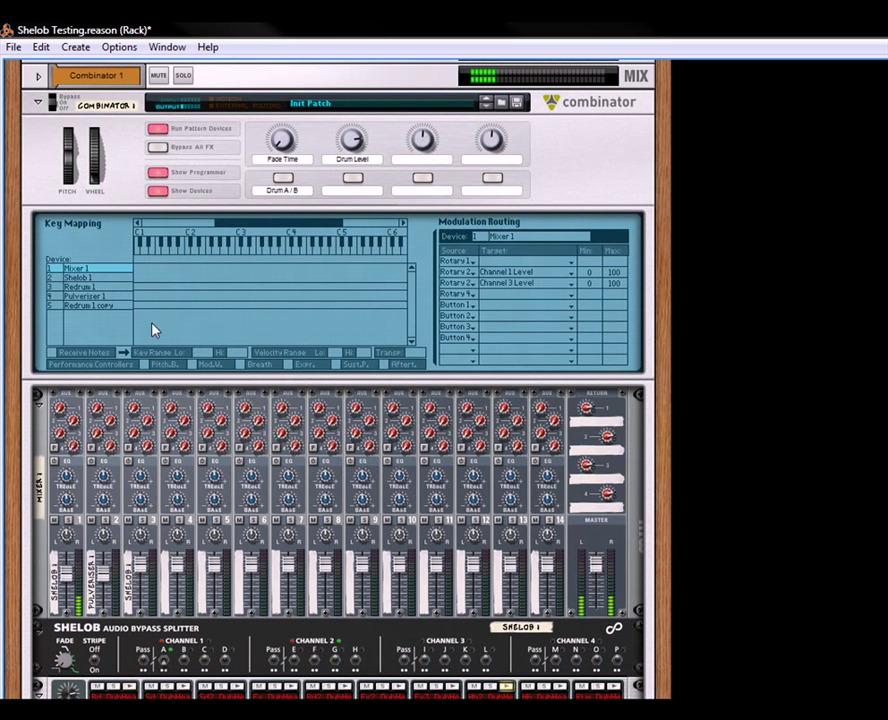
click(112, 278)
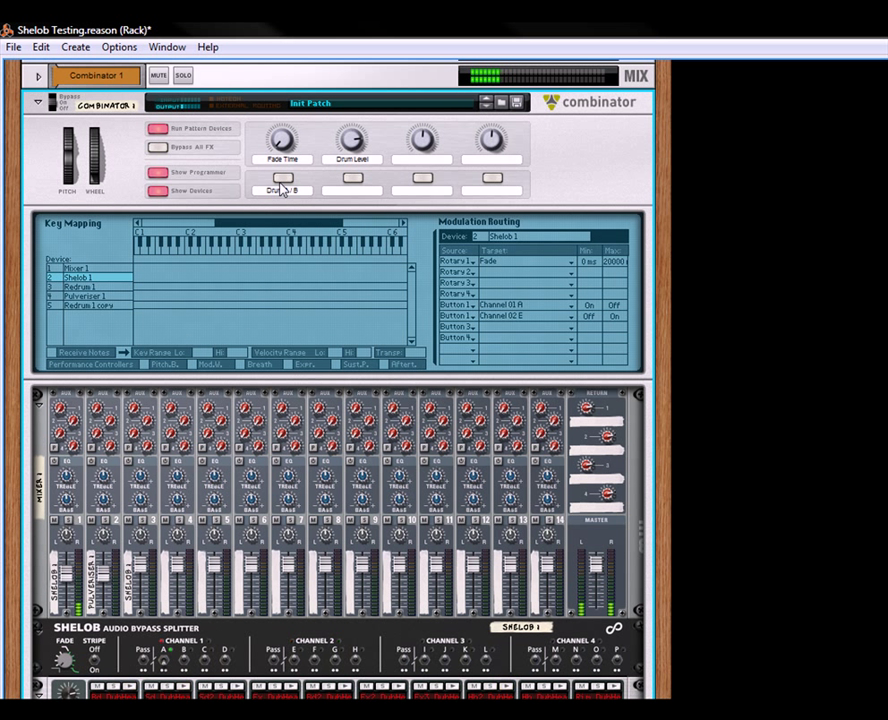
click(470, 328)
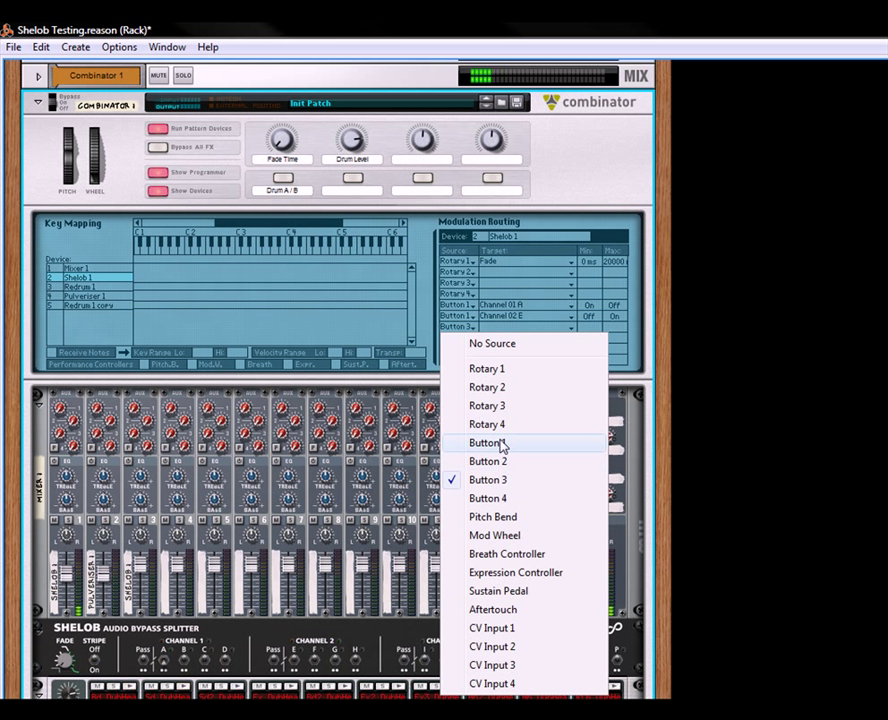
click(497, 443)
click(490, 329)
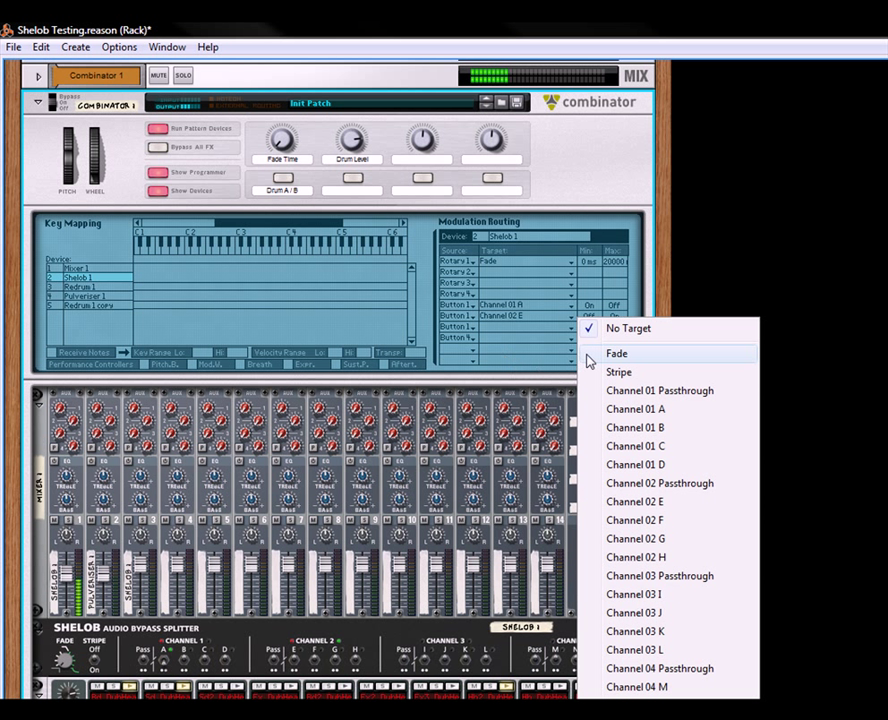
click(630, 429)
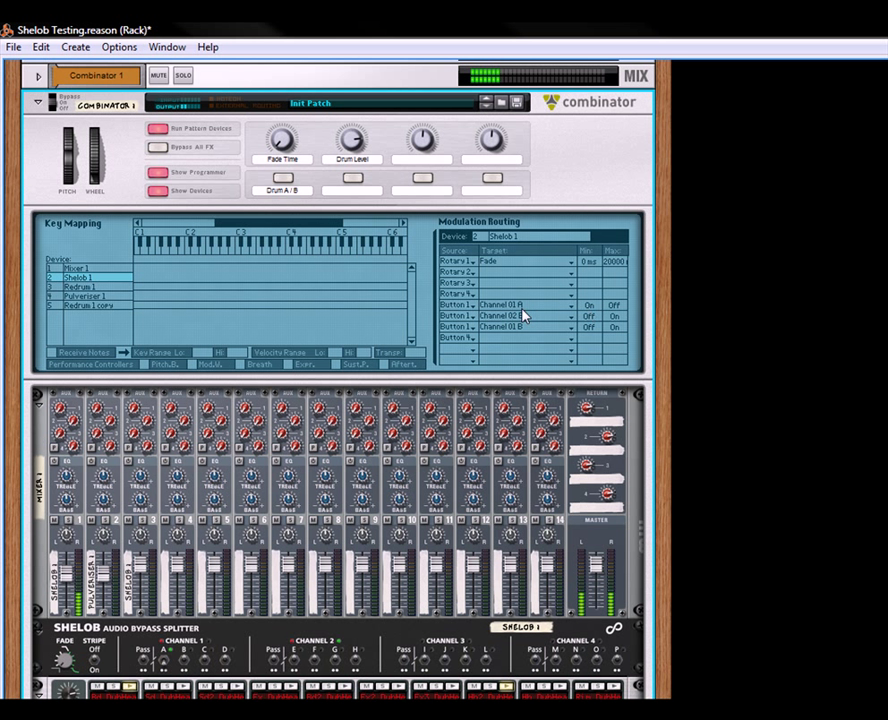
drag(591, 328, 597, 240)
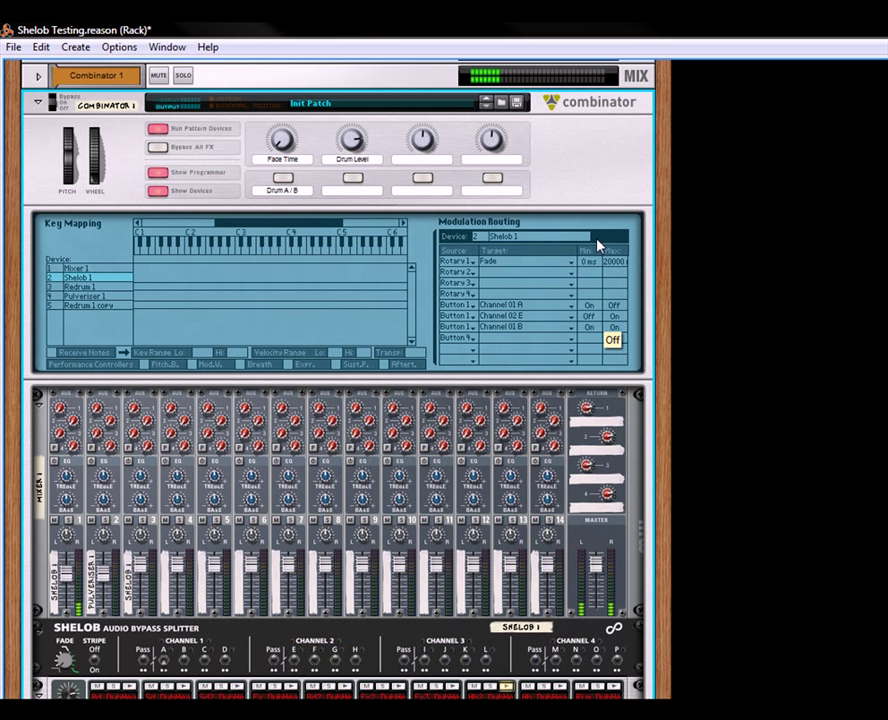
drag(612, 328, 514, 357)
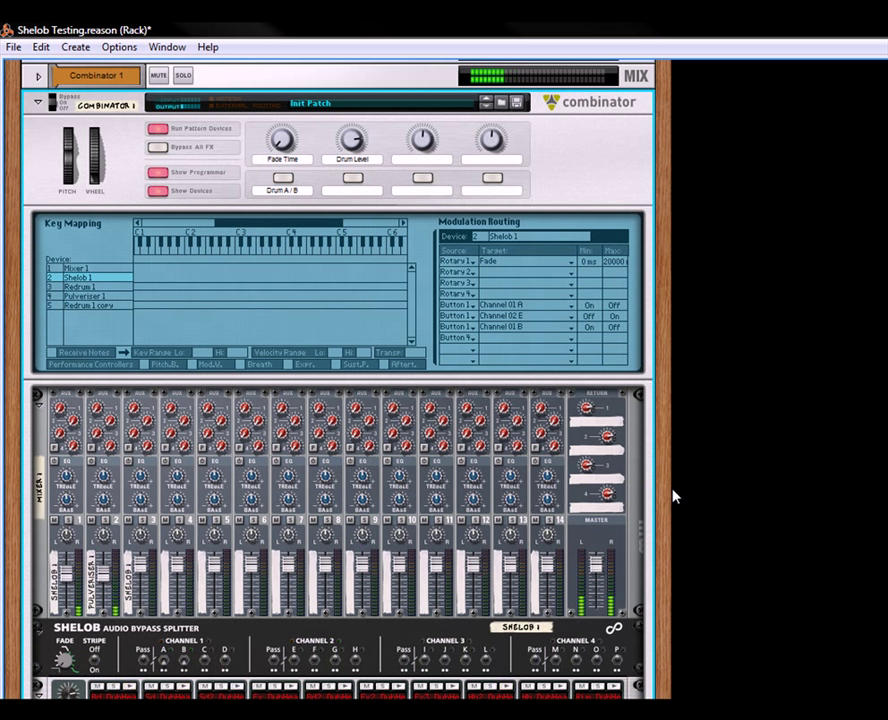
Shape the Pulveriser sound by adjusting Dirt, Tone, Release and filter Frequency, with Squash at about 24% and Peak at about 20%.
scroll(660, 486, down, 3)
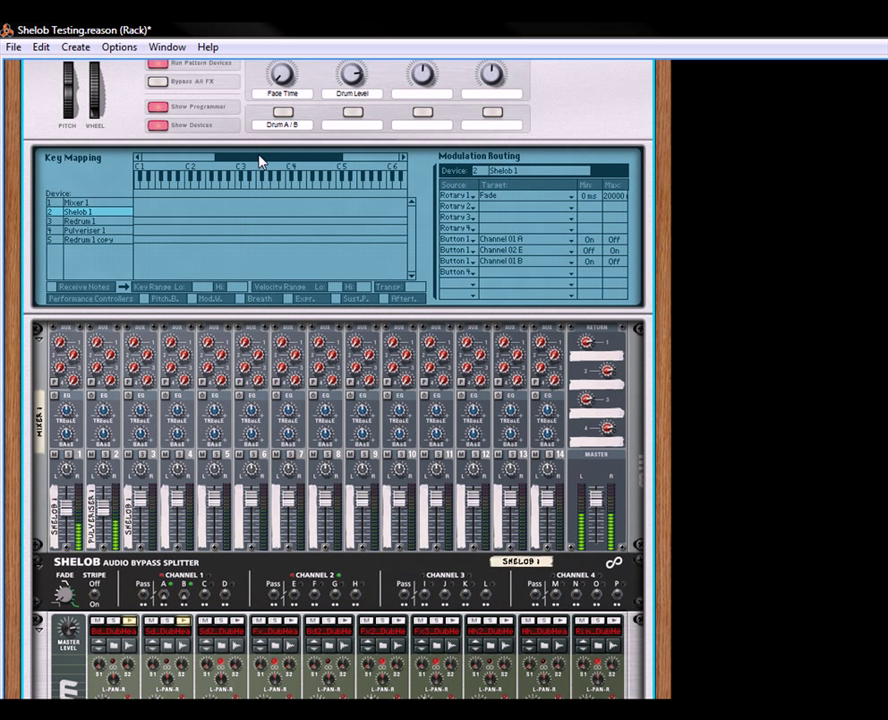
click(286, 112)
drag(669, 444, 660, 86)
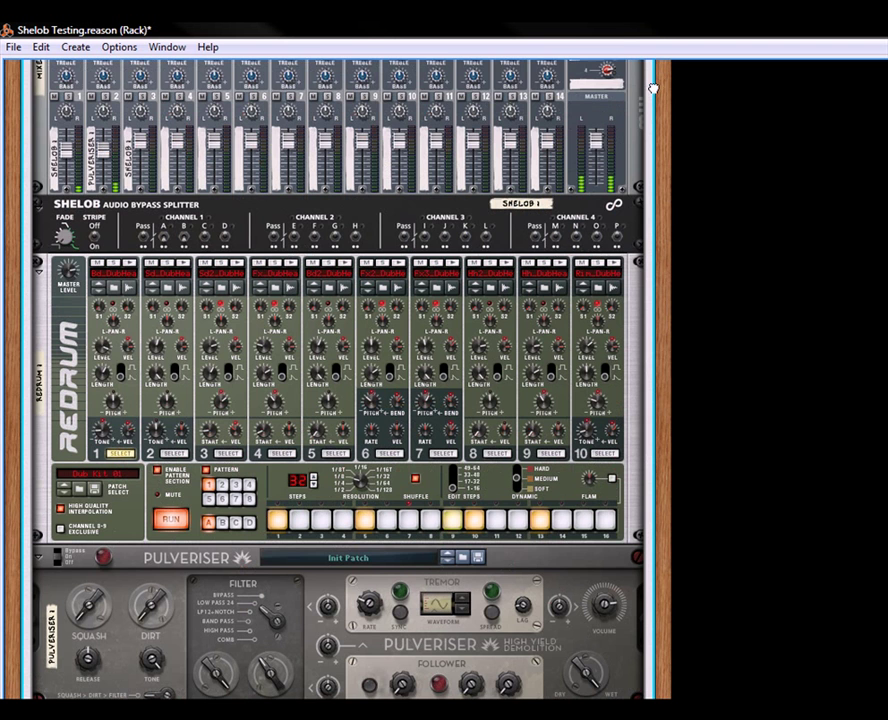
scroll(666, 395, down, 2)
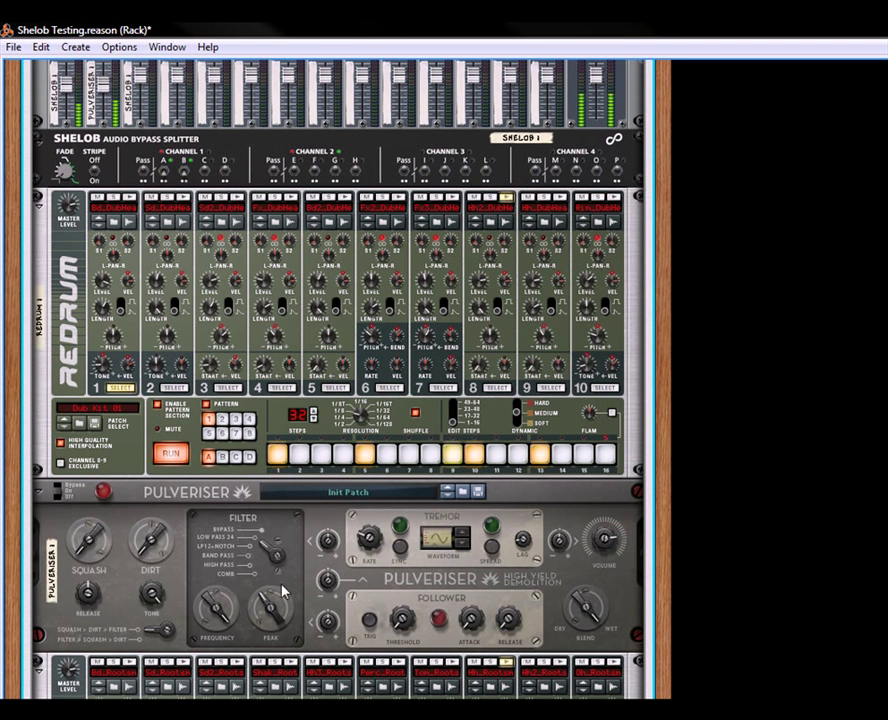
drag(149, 532, 167, 365)
drag(73, 546, 97, 545)
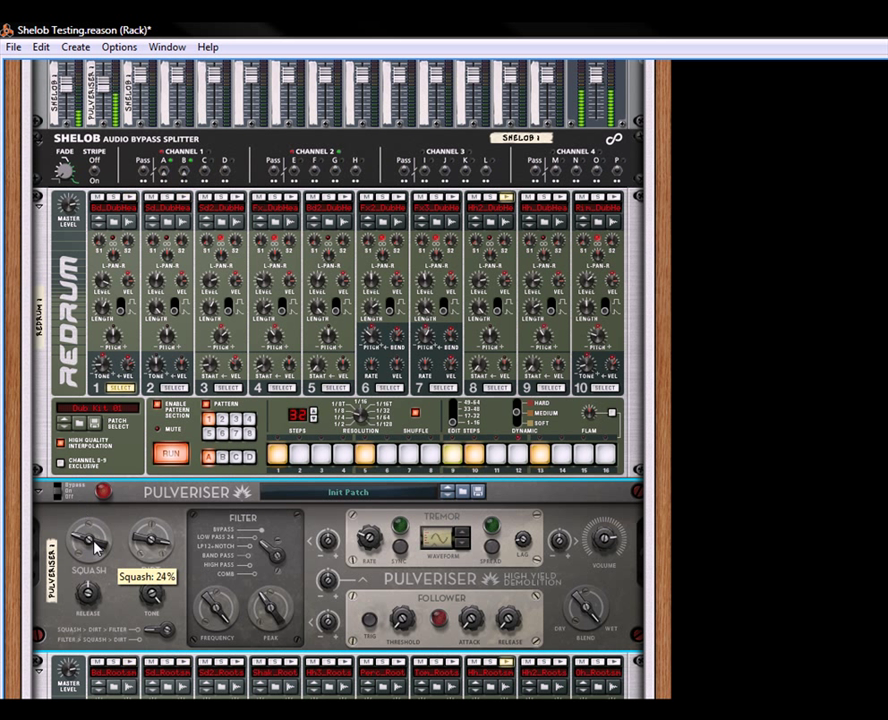
drag(155, 617, 155, 622)
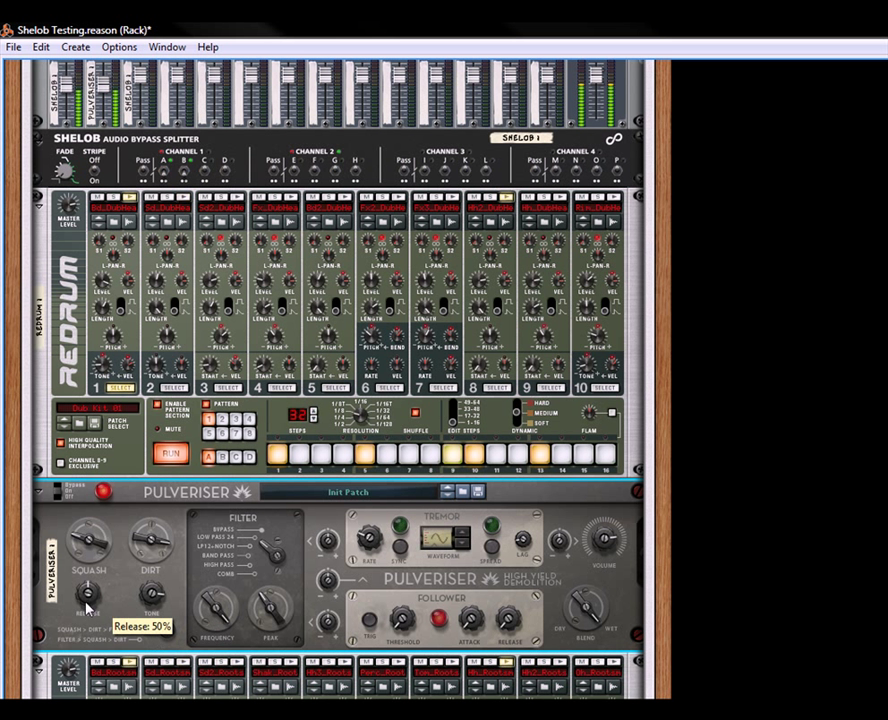
drag(95, 592, 95, 582)
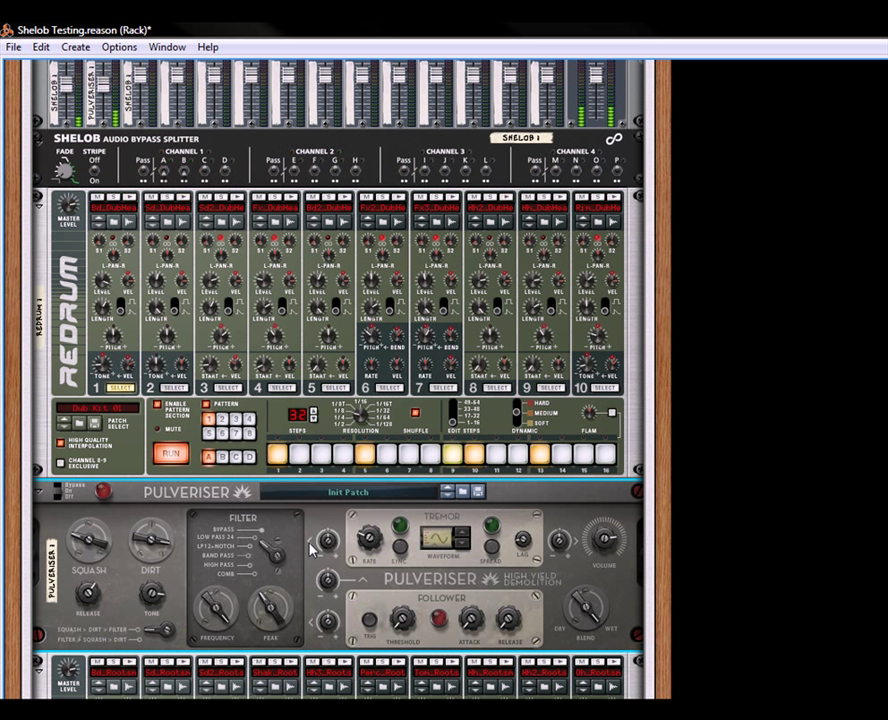
drag(206, 620, 270, 632)
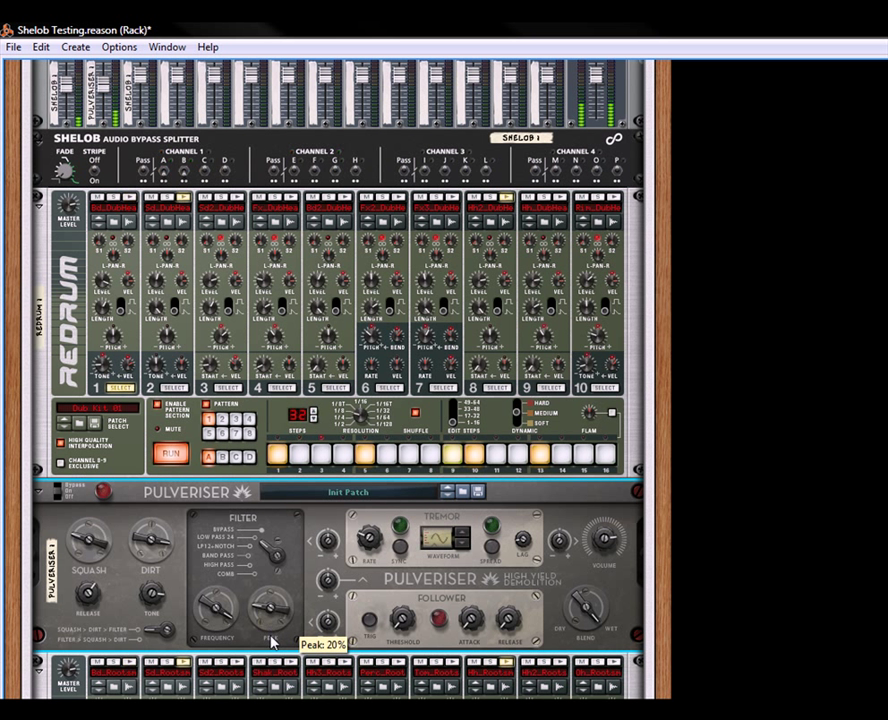
drag(212, 614, 214, 620)
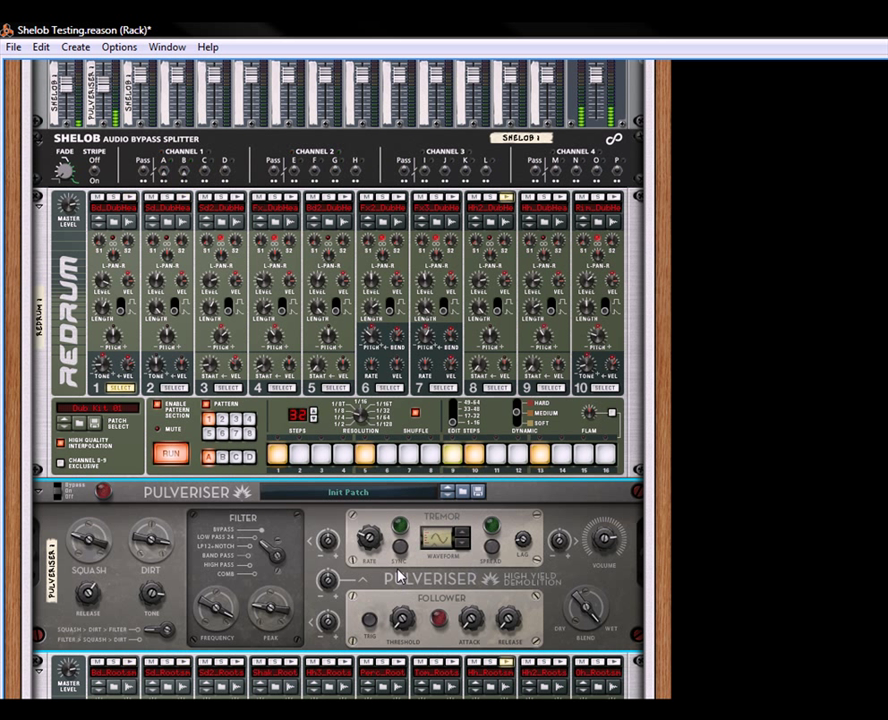
Adjust the Pulveriser's Tremor Rate, Spread and Tremor to Frequency amount.
drag(329, 578, 340, 589)
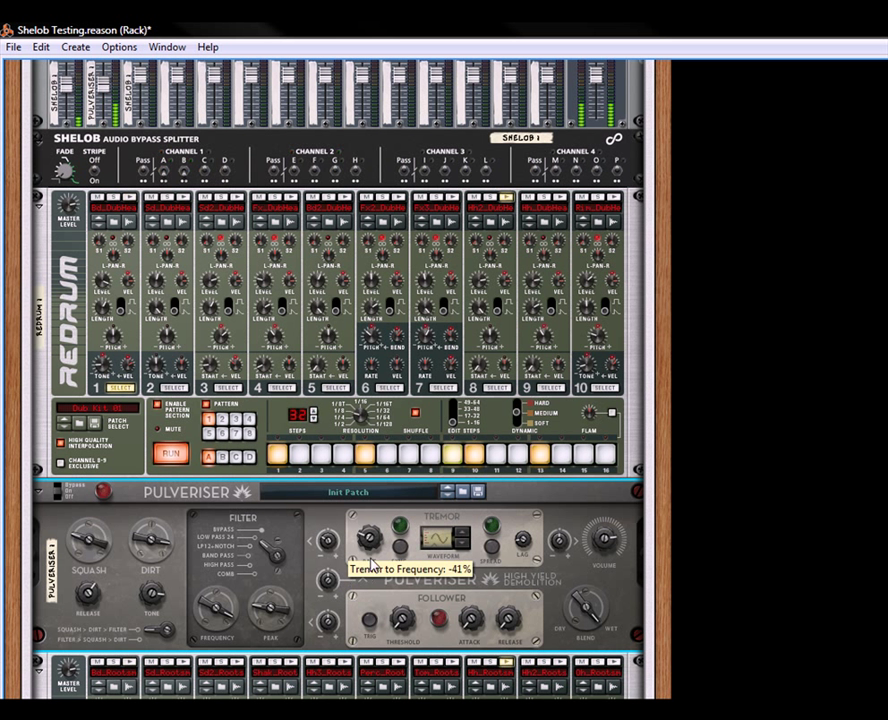
drag(370, 535, 373, 467)
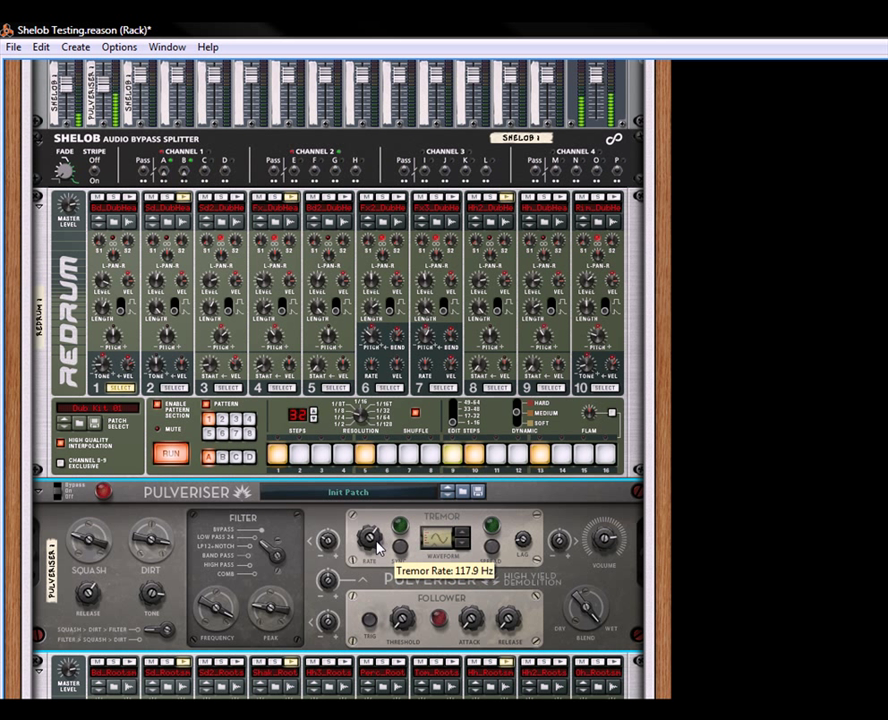
drag(340, 546, 378, 537)
click(497, 551)
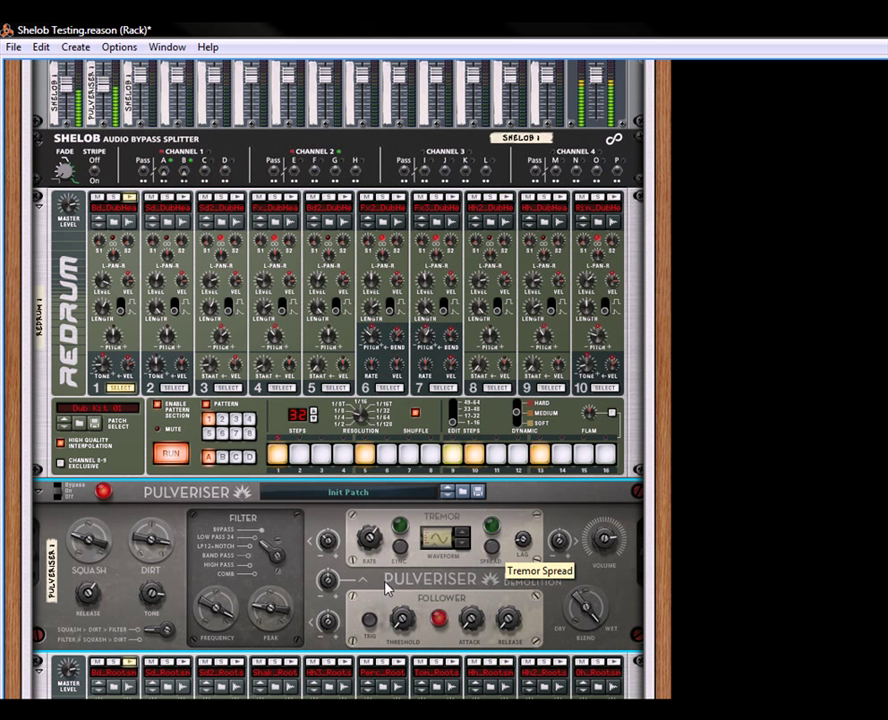
drag(377, 548, 381, 585)
drag(336, 544, 340, 515)
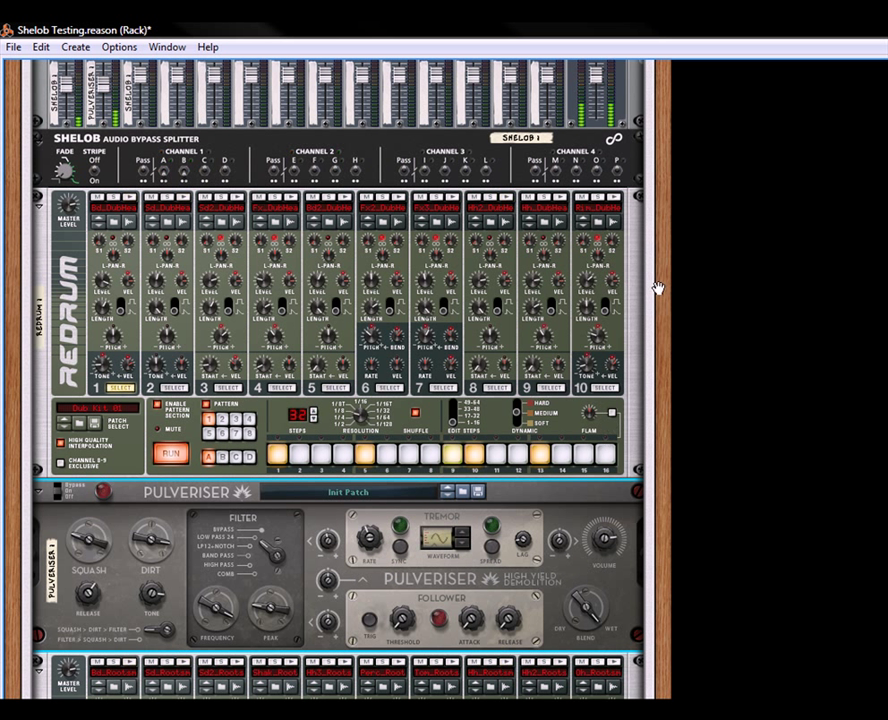
Label the Combinator's third rotary "FX Level".
scroll(644, 482, up, 5)
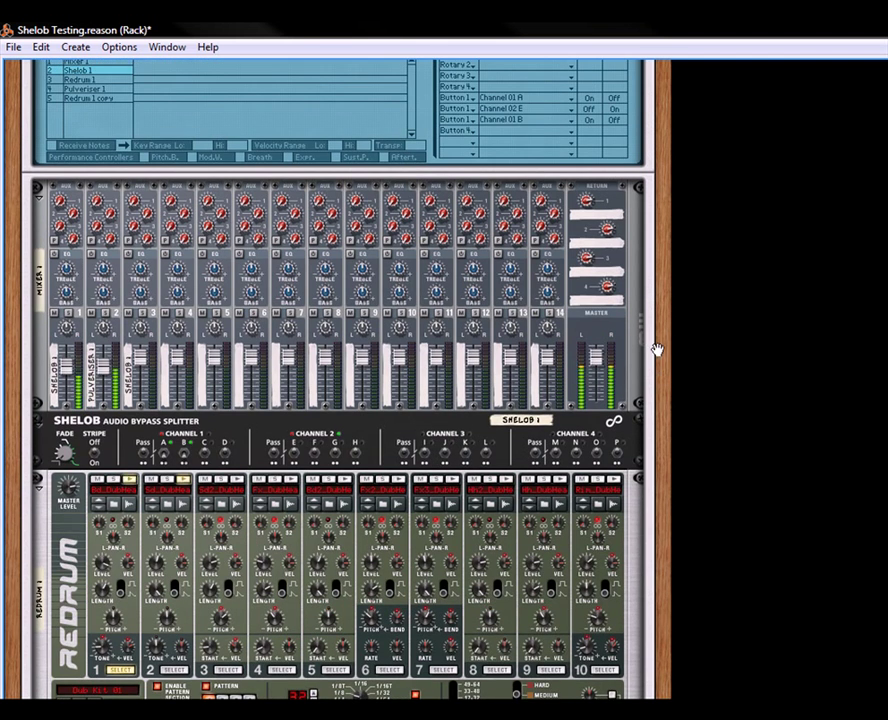
scroll(657, 440, up, 3)
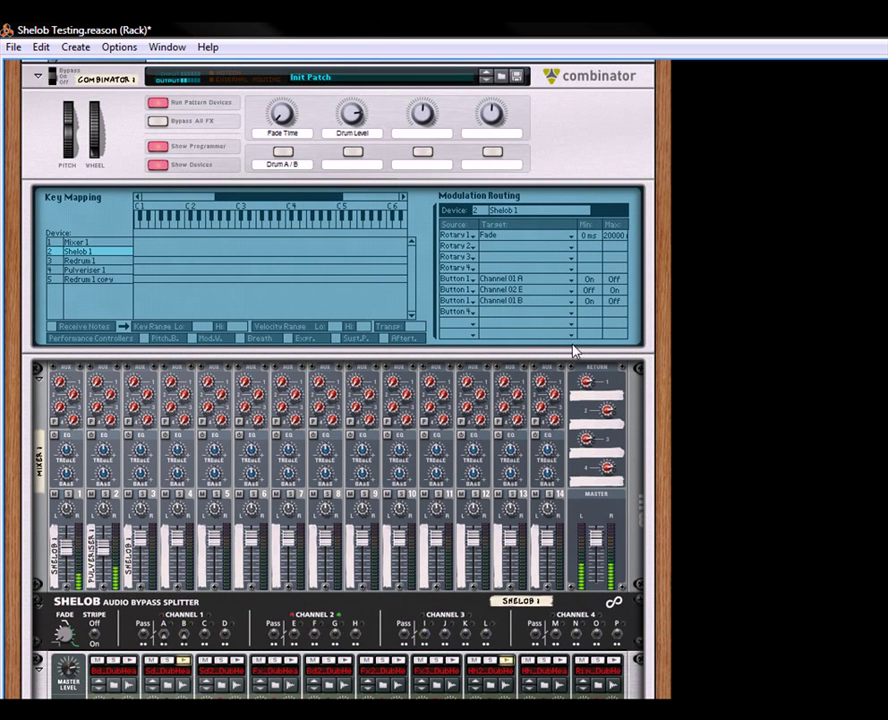
scroll(661, 290, up, 1)
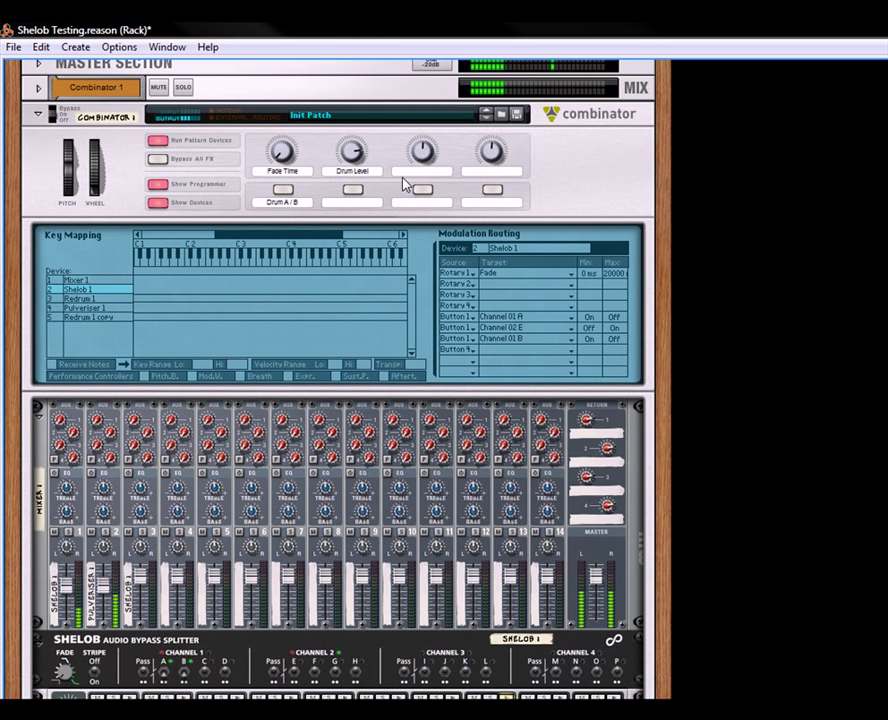
click(416, 172)
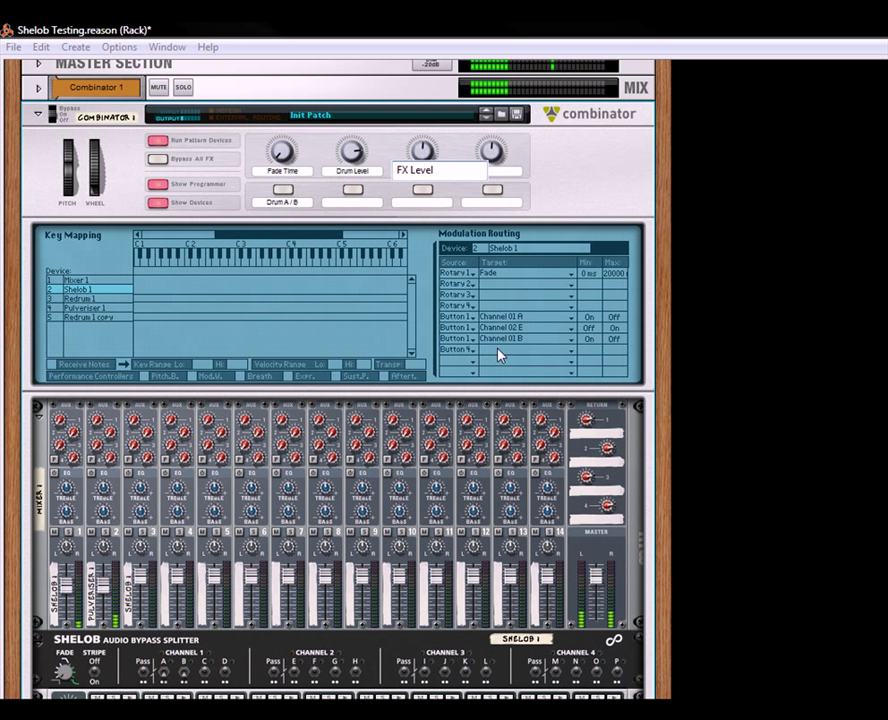
key(Return)
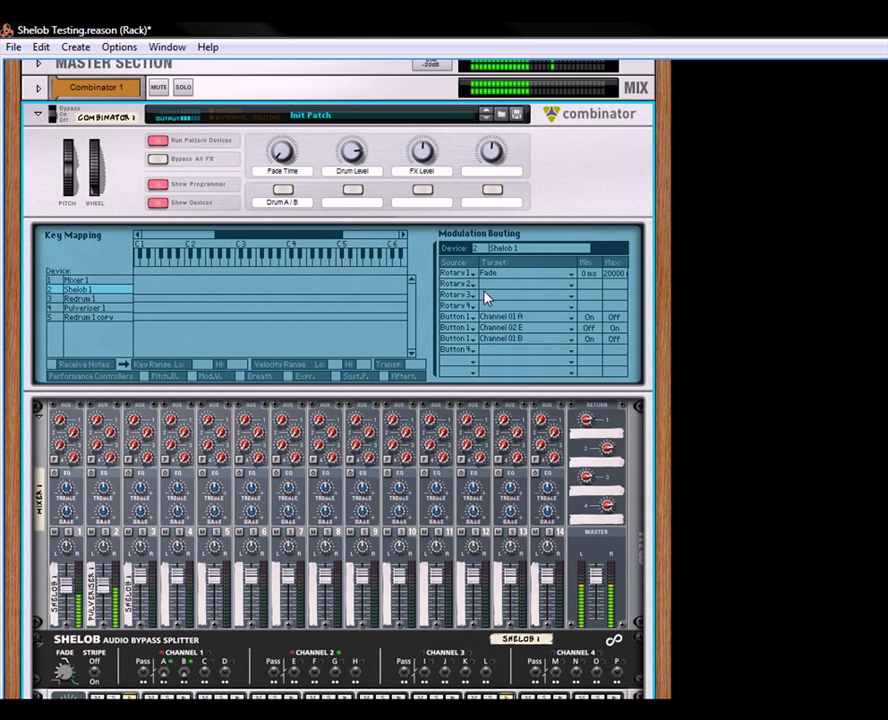
click(486, 297)
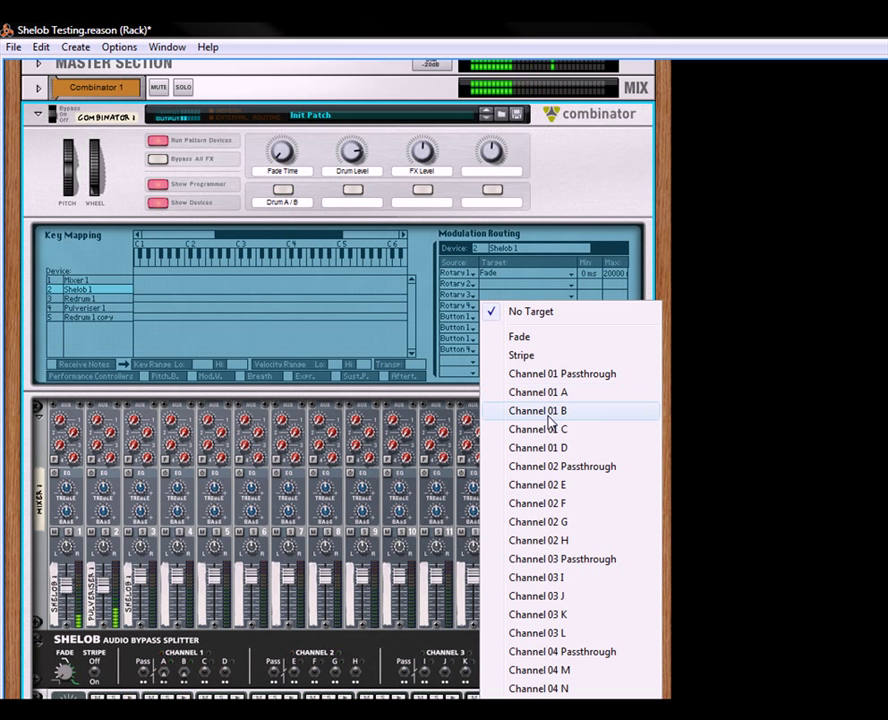
click(563, 193)
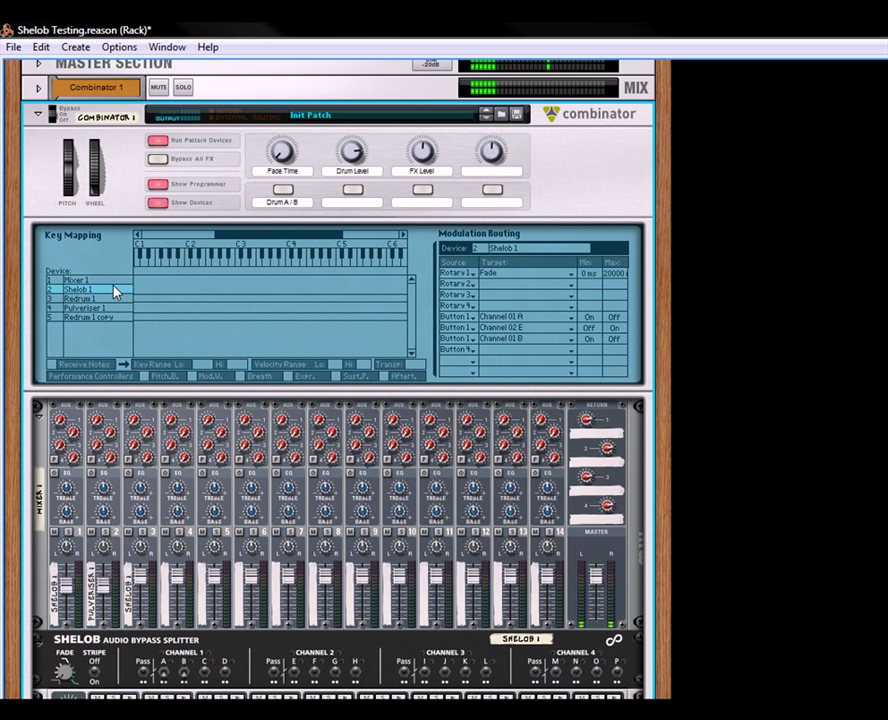
Route Rotary 3 to Mixer 1's Channel 2 Level with a maximum of 100, and try the FX Level knob by turning it down.
click(114, 281)
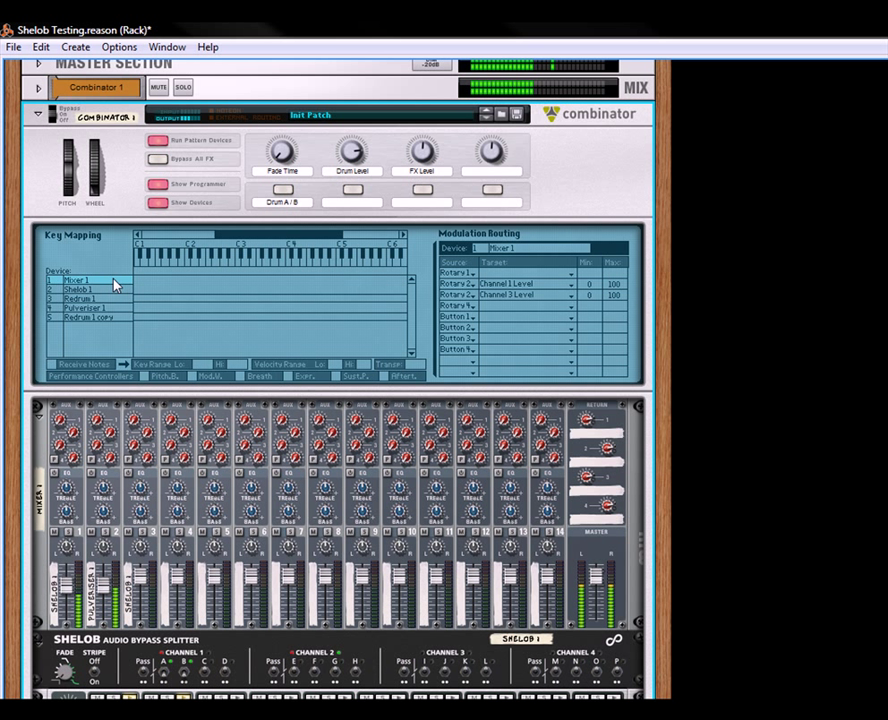
click(464, 318)
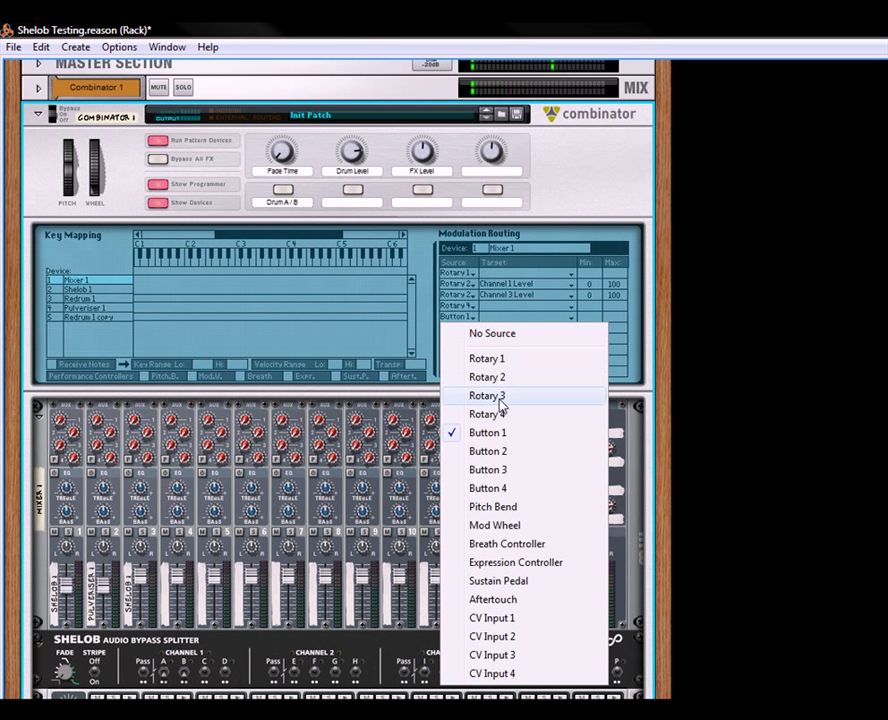
click(499, 396)
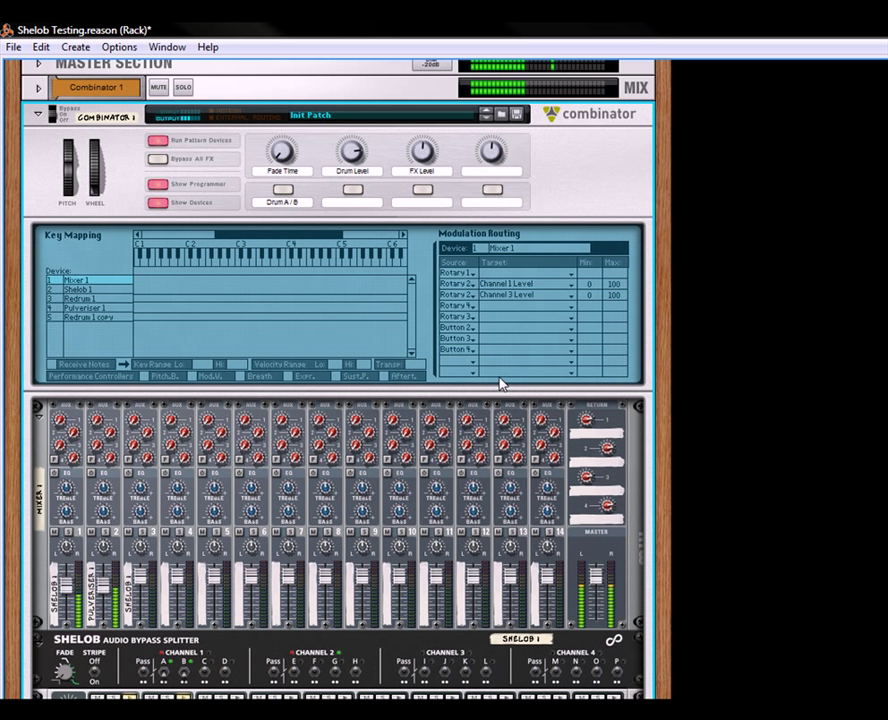
click(484, 318)
mouse_move(540, 380)
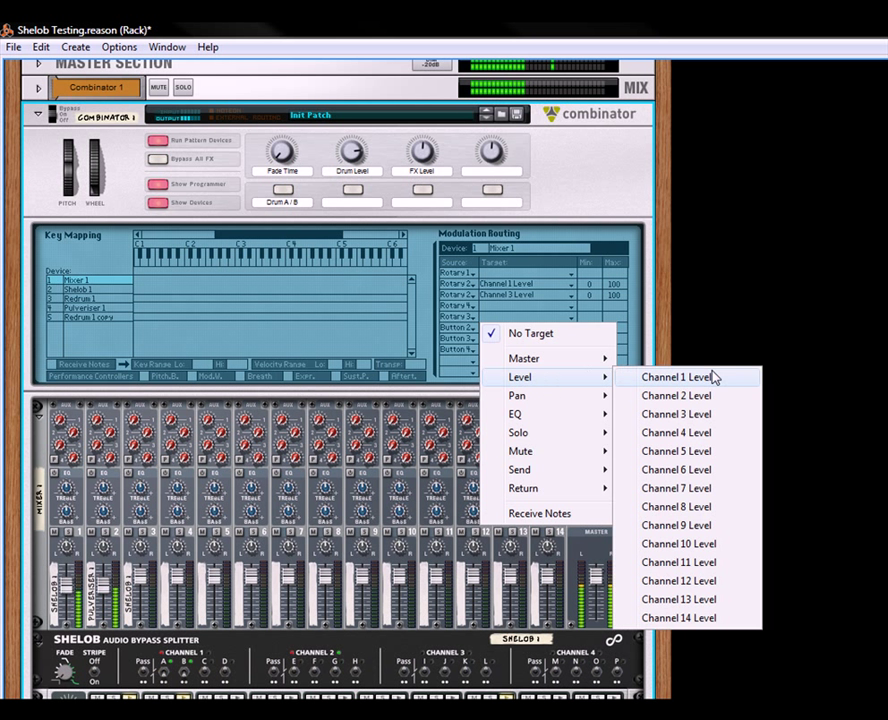
click(698, 395)
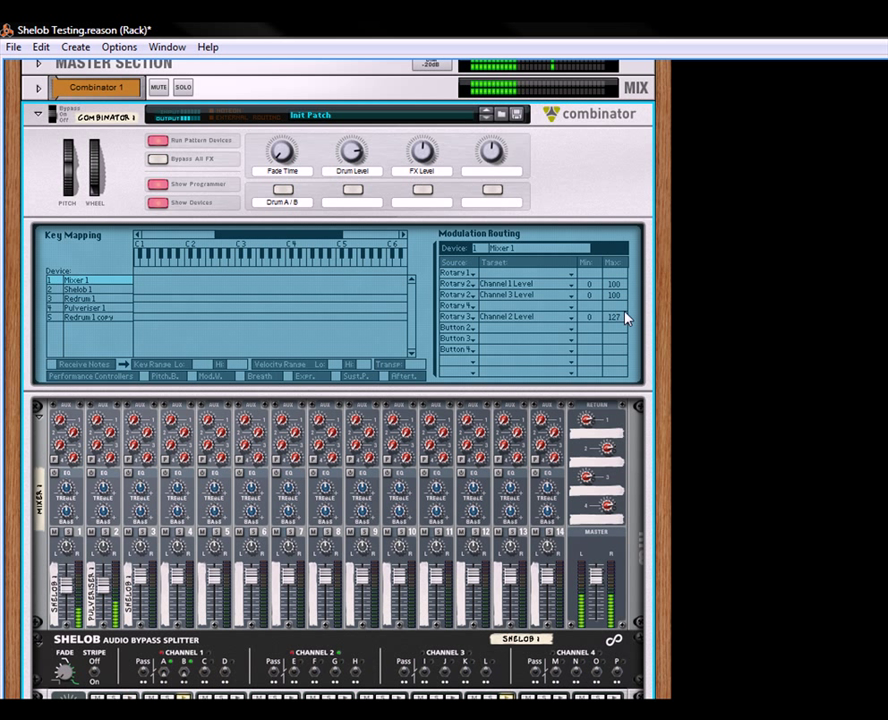
drag(620, 320, 628, 445)
drag(627, 492, 638, 512)
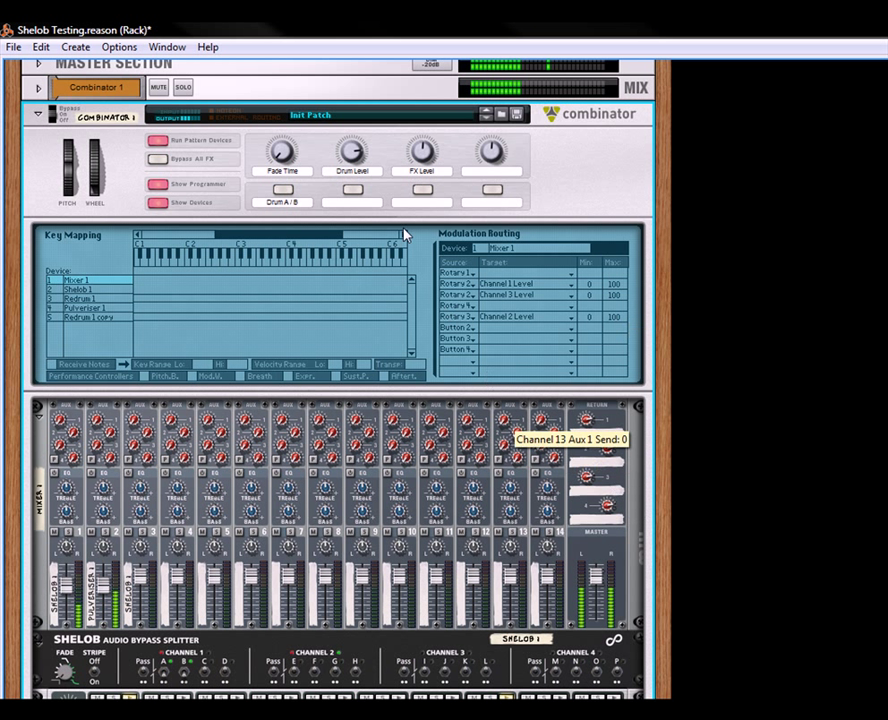
drag(422, 152, 442, 242)
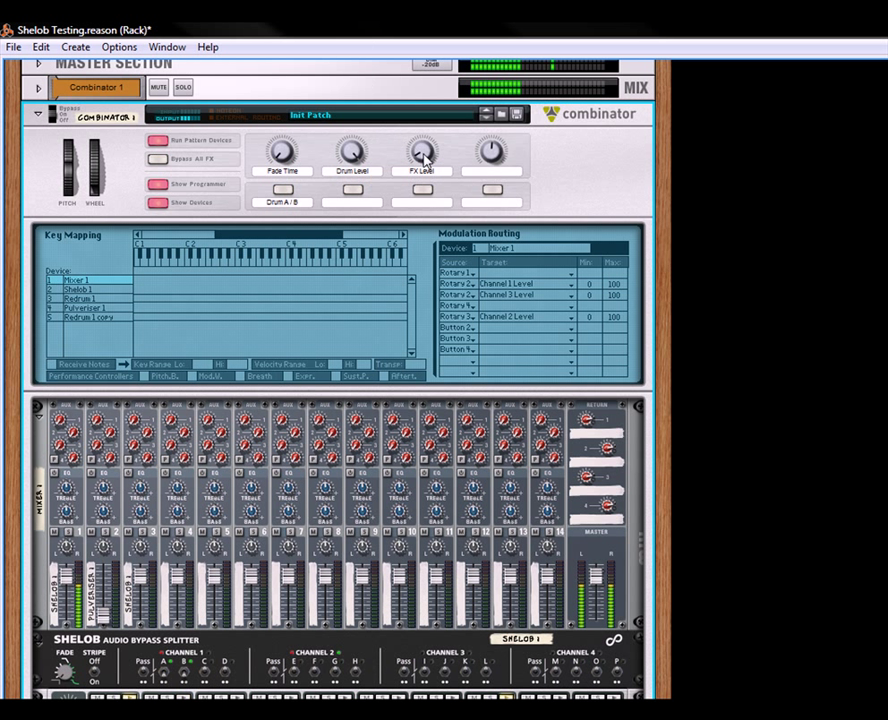
Set the FX Level rotary to about 86 and switch on the Combinator's Drum A / B button.
mouse_move(422, 150)
mouse_down()
mouse_move(428, 124)
mouse_move(430, 131)
mouse_up()
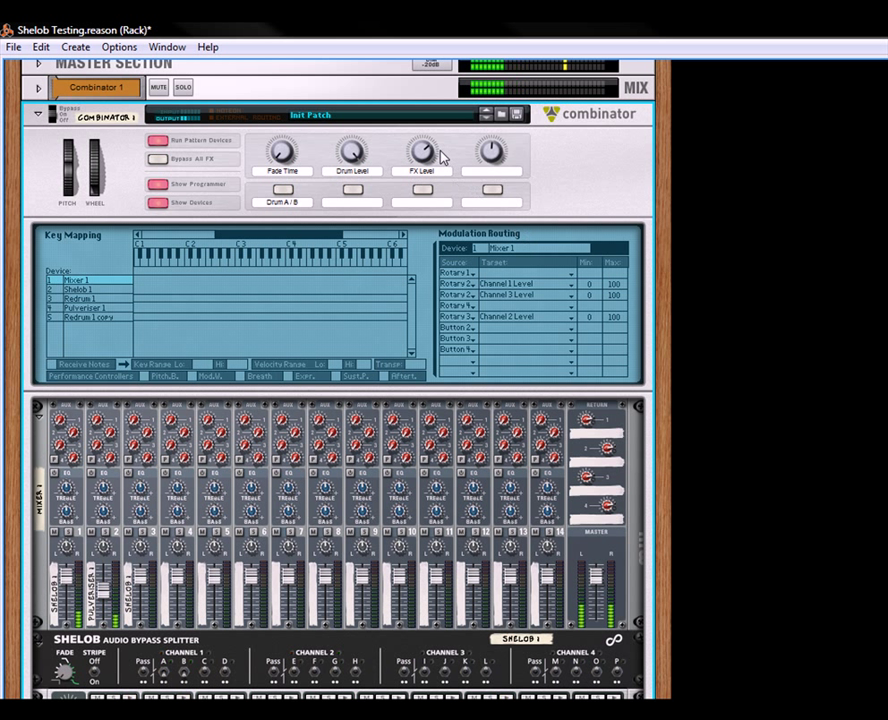
drag(428, 160, 432, 158)
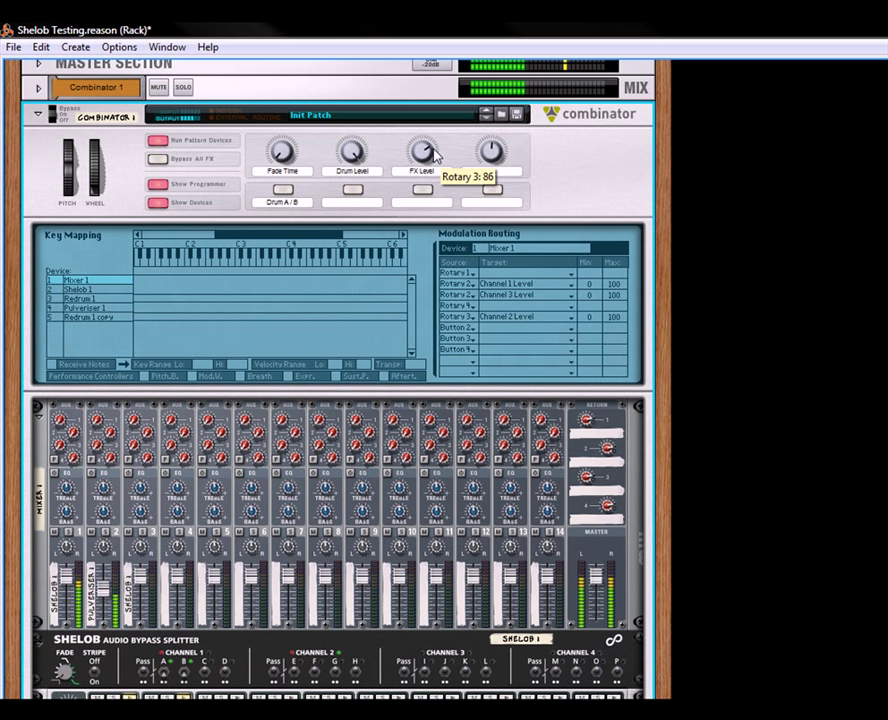
scroll(656, 372, down, 3)
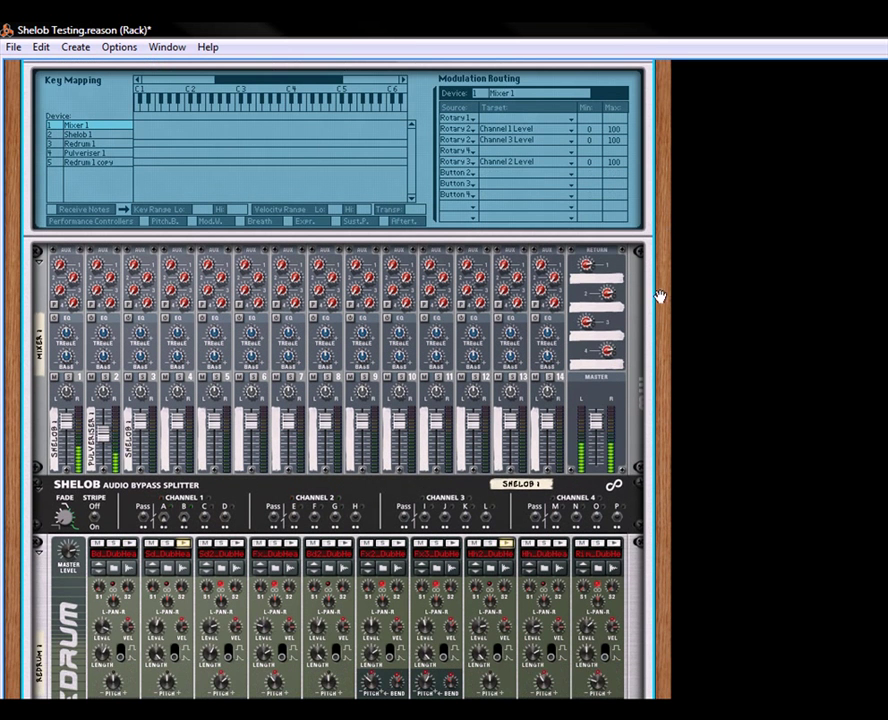
scroll(658, 432, down, 3)
scroll(668, 260, down, 2)
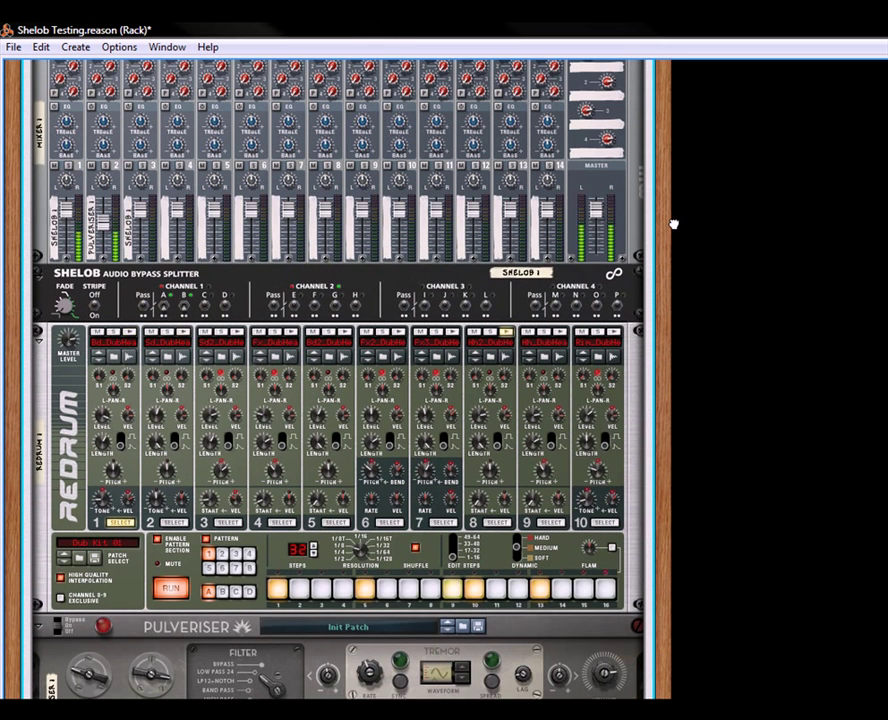
scroll(575, 352, up, 1)
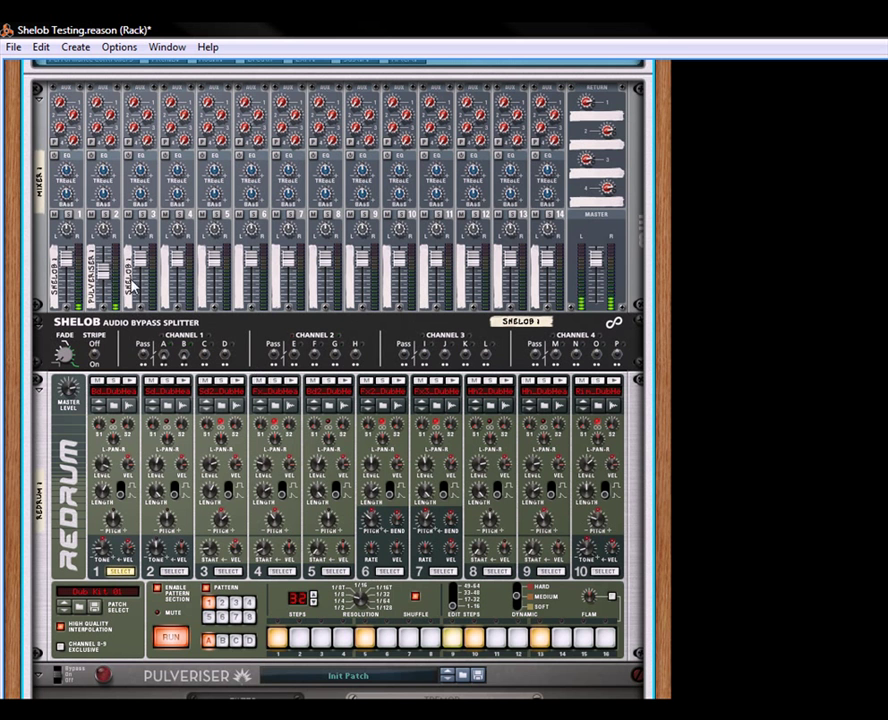
scroll(665, 139, up, 3)
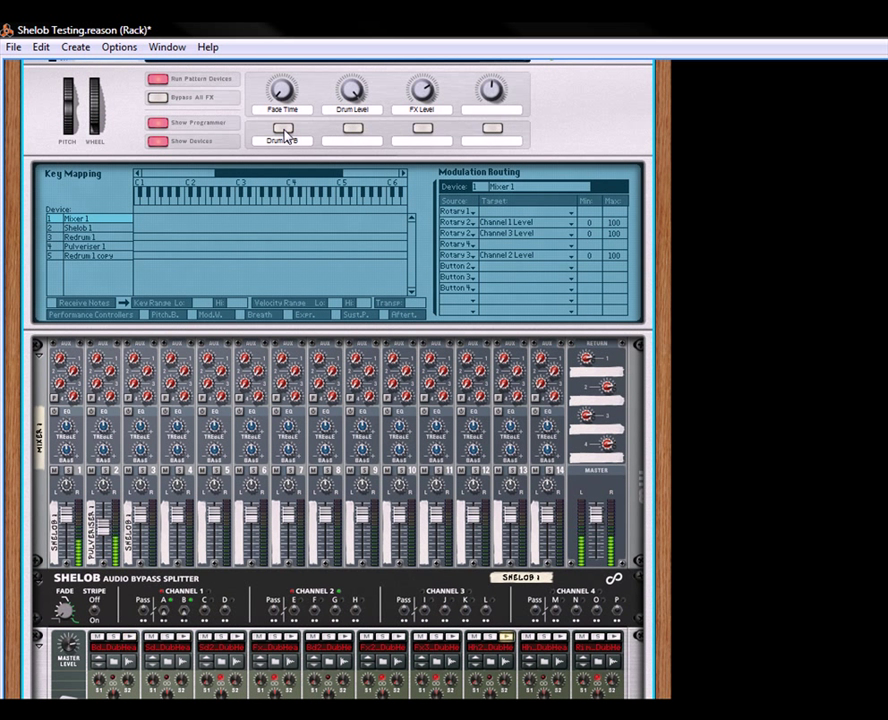
click(284, 129)
Duplicate Pulveriser 1 with its settings and place the copy directly below Redrum 1 Copy inside the Combinator.
scroll(668, 289, down, 3)
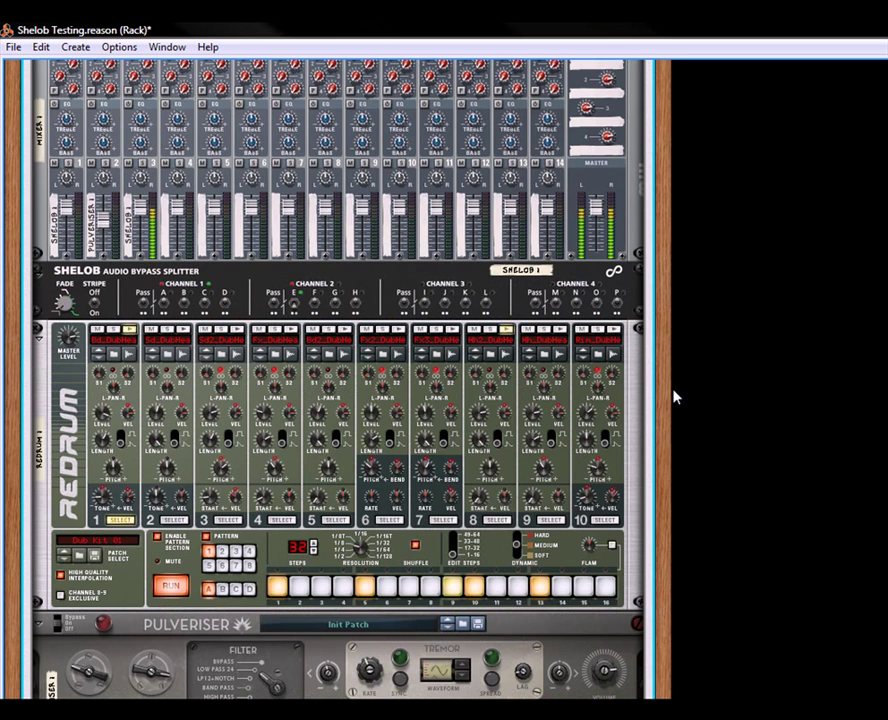
scroll(650, 336, down, 3)
scroll(655, 360, down, 3)
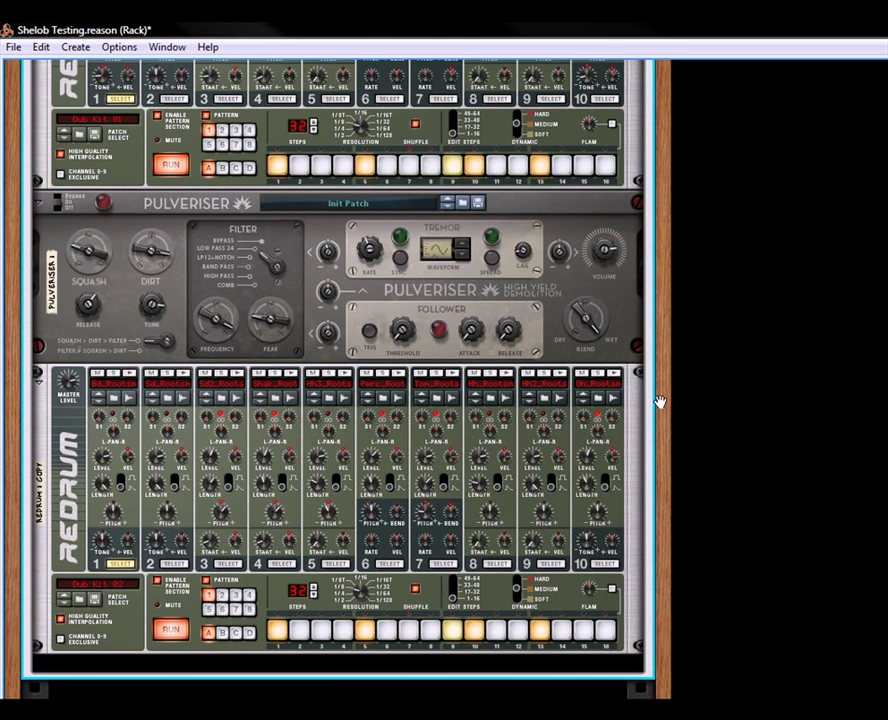
scroll(659, 401, down, 3)
right_click(377, 171)
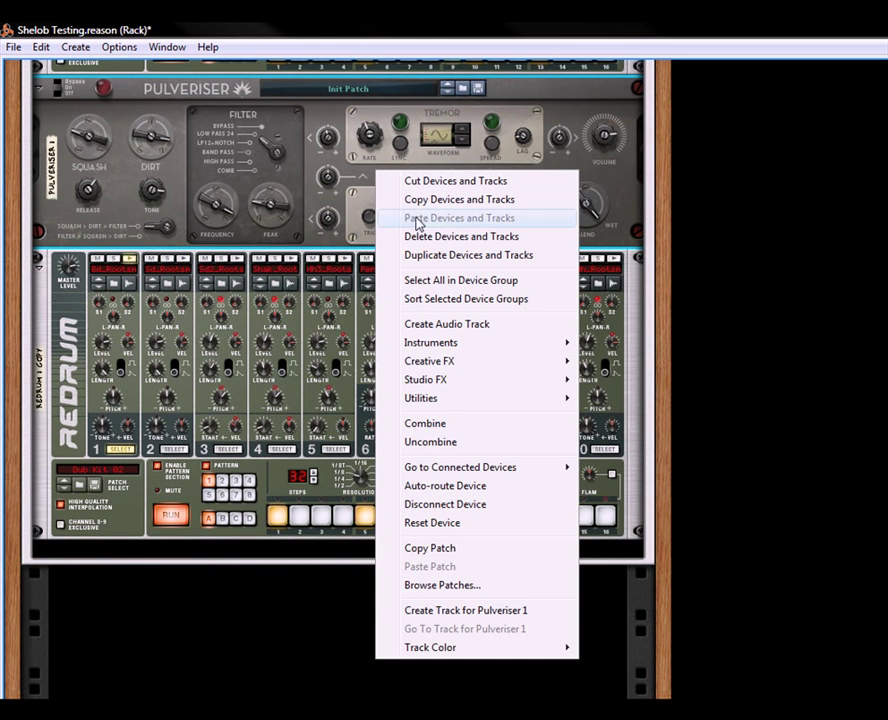
click(444, 254)
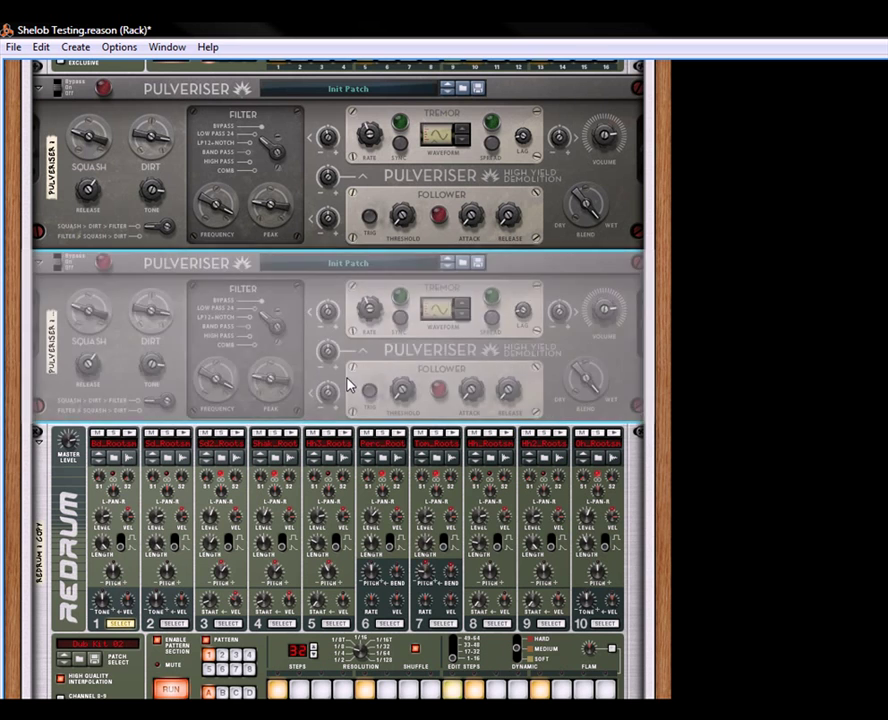
drag(193, 340, 200, 557)
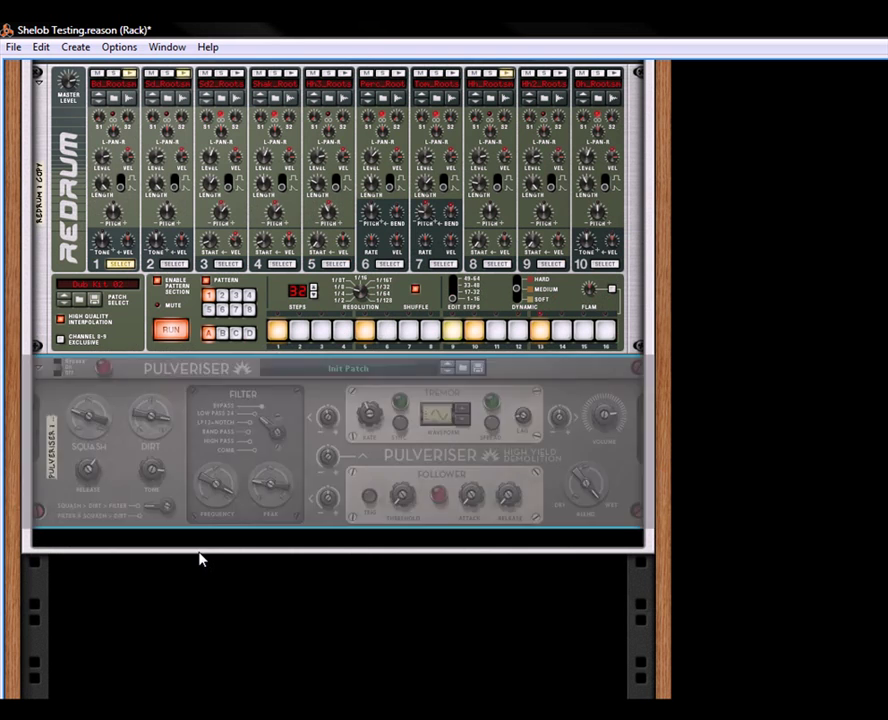
drag(664, 210, 665, 241)
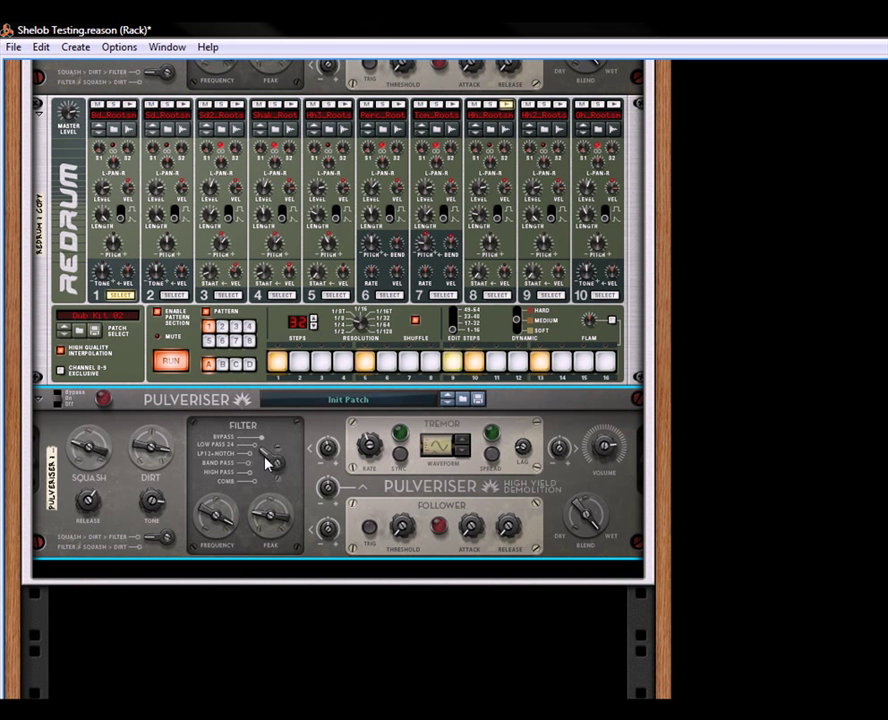
On the rack's rear, cable Shelob Channel 2 output F to the Pulveriser copy's input and its output to Mixer 1 channel 4.
scroll(662, 220, up, 5)
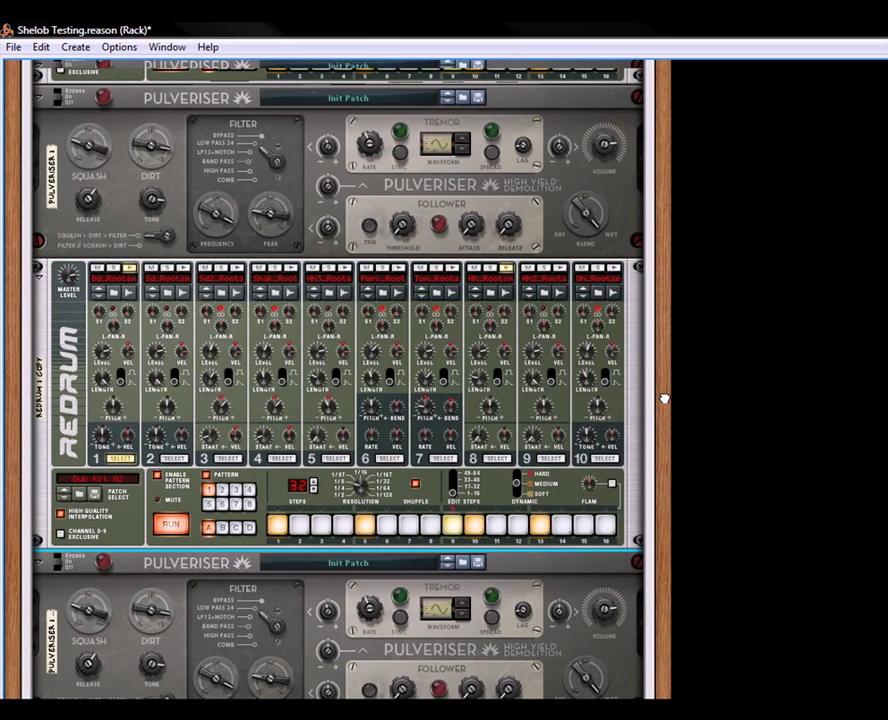
scroll(662, 240, up, 5)
drag(658, 188, 664, 213)
key(Tab)
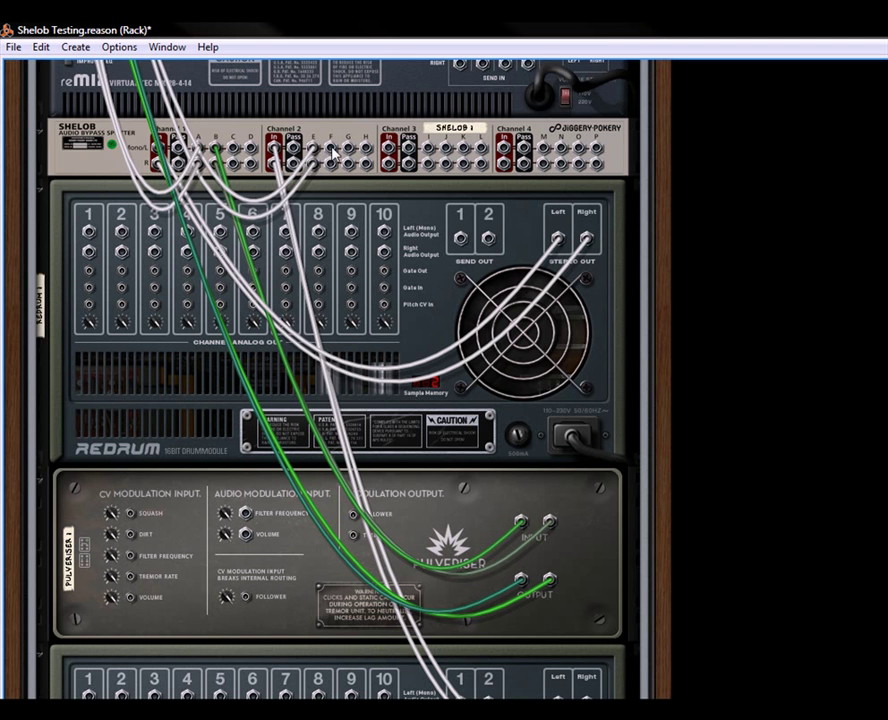
scroll(391, 626, down, 6)
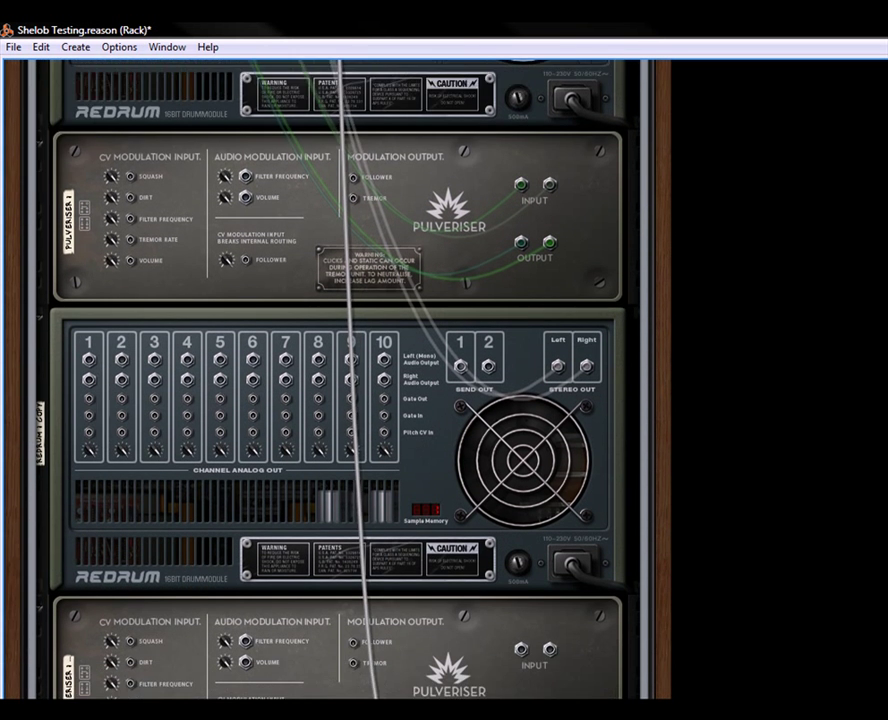
drag(377, 697, 521, 518)
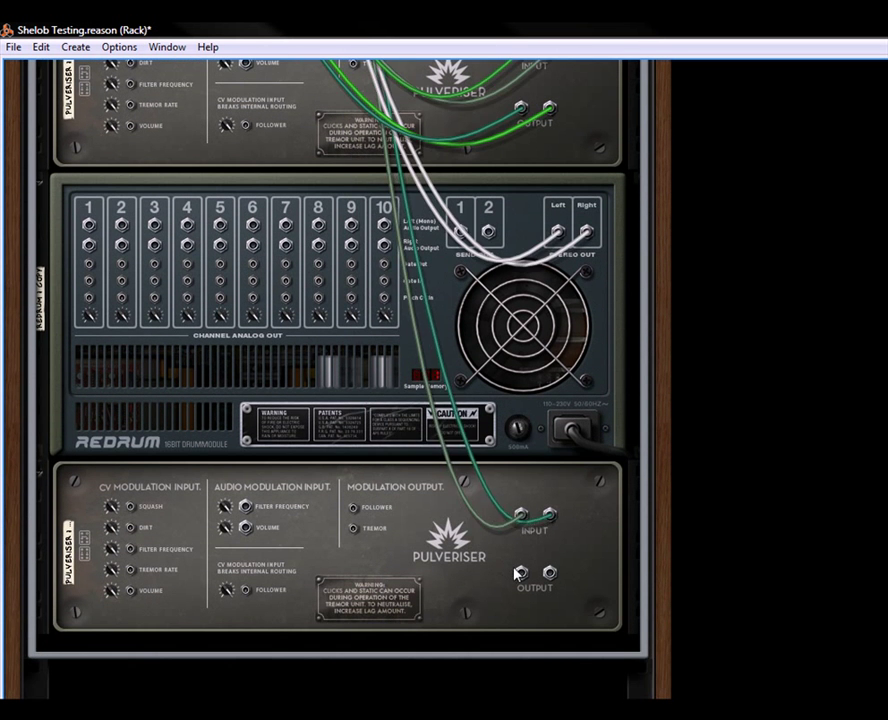
drag(520, 573, 142, 209)
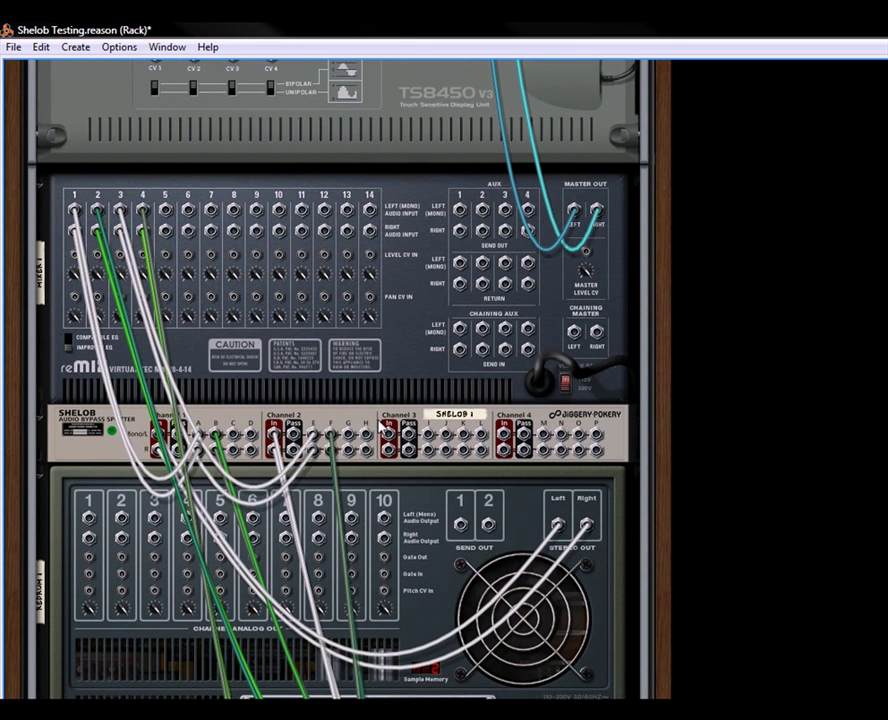
key(Tab)
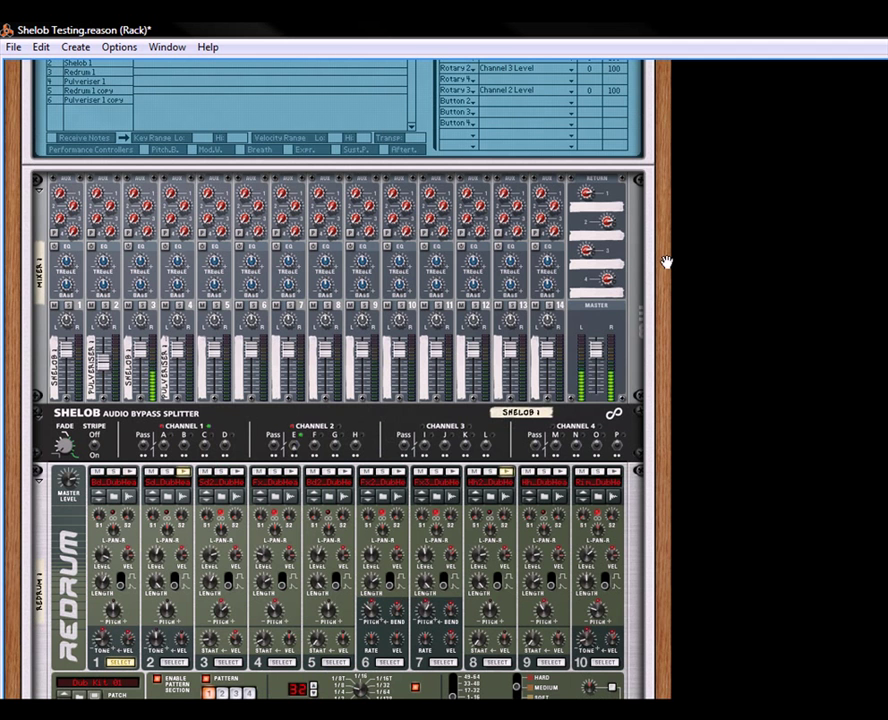
Route Button 1 to Shelob 1's Channel 02 F in the Combinator's modulation routing.
scroll(578, 420, up, 3)
click(101, 213)
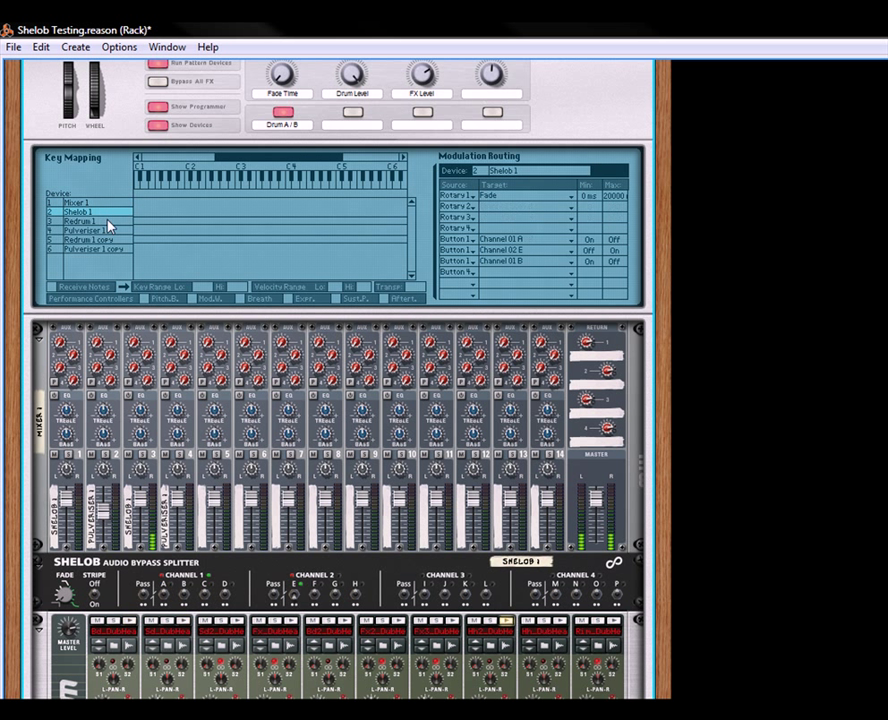
click(484, 273)
click(500, 388)
click(492, 274)
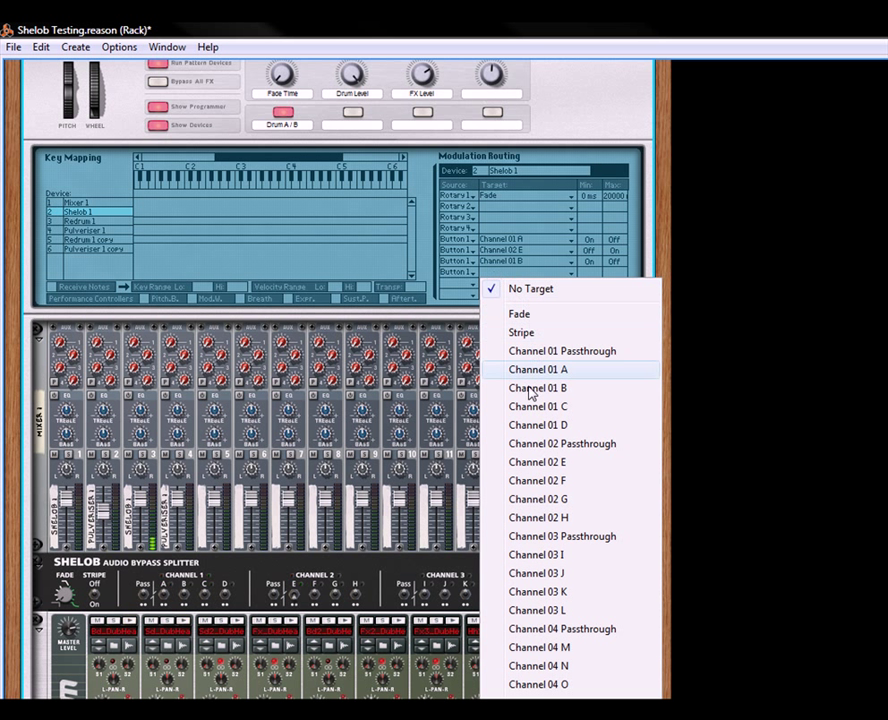
click(533, 480)
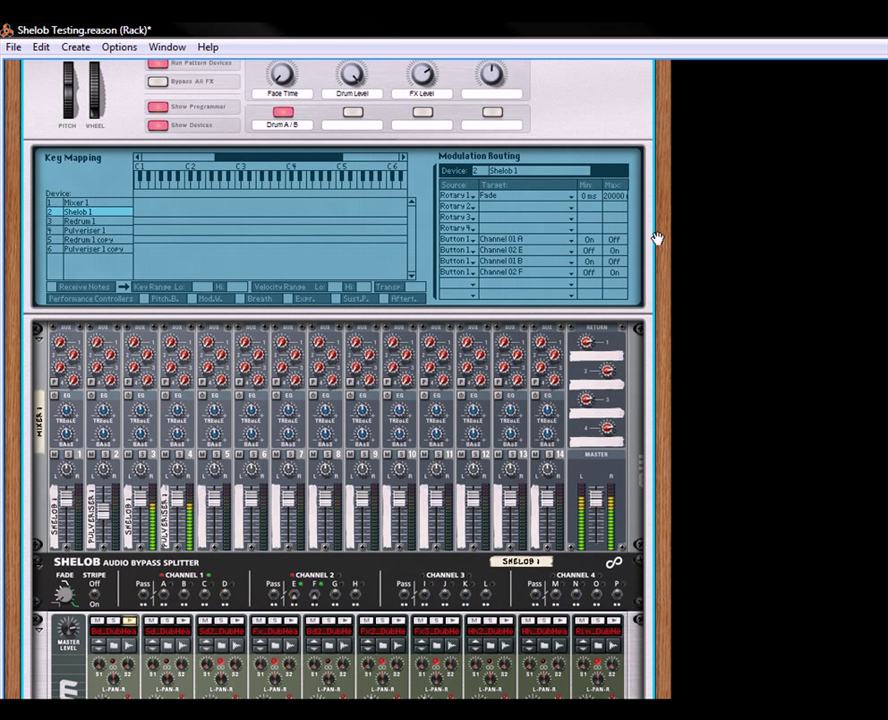
Route Rotary 3 to Mixer 1's Channel 4 Level with a maximum of 100.
click(118, 203)
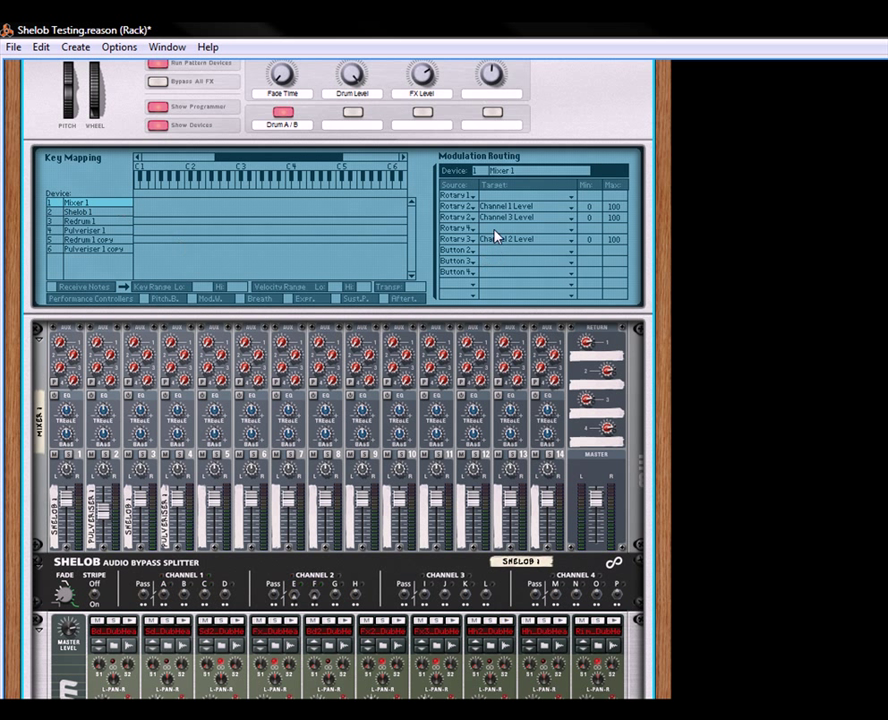
click(472, 252)
click(503, 322)
click(497, 266)
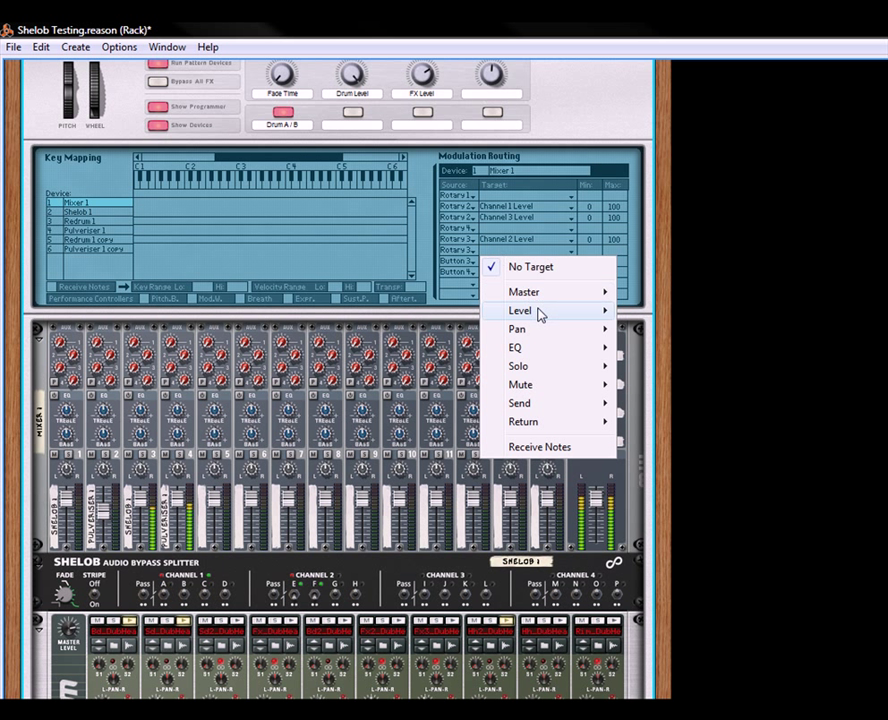
mouse_move(544, 313)
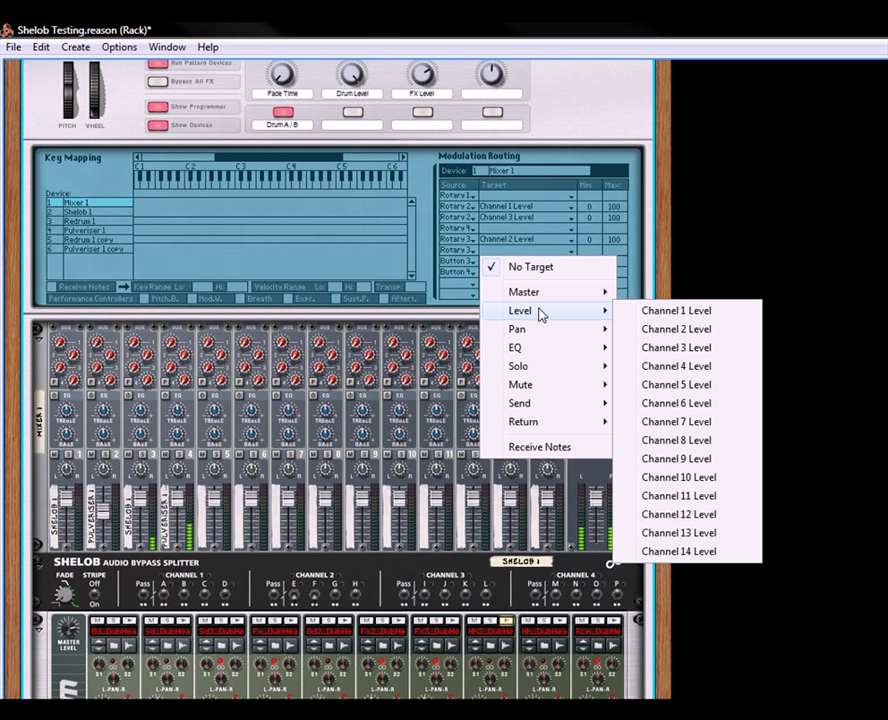
click(670, 366)
drag(608, 256, 628, 305)
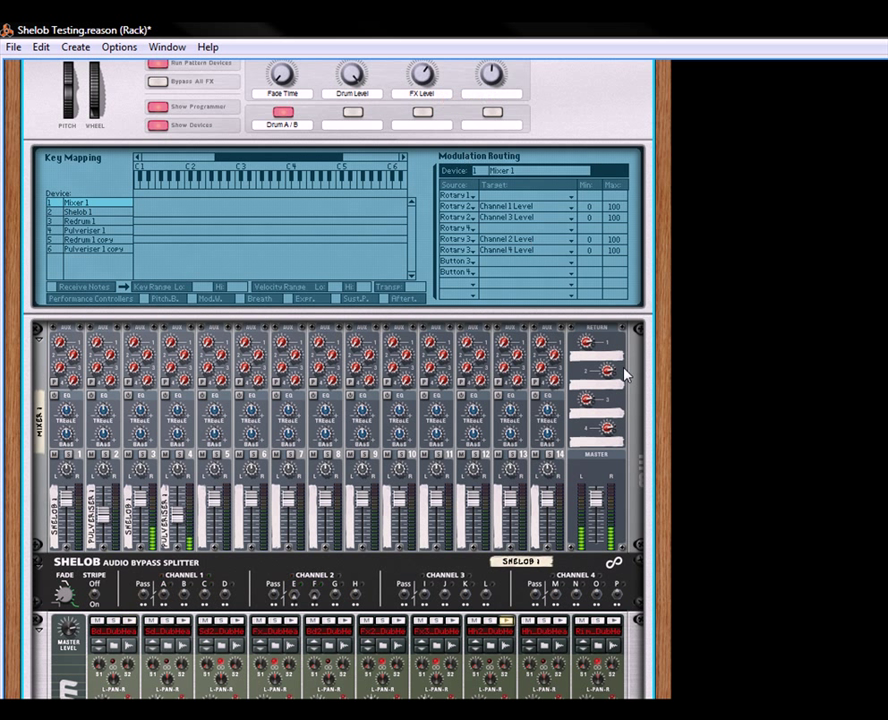
Fold up Redrum 1, Pulveriser 1 and Redrum 1 Copy, leaving the Pulveriser copy expanded.
scroll(646, 470, down, 3)
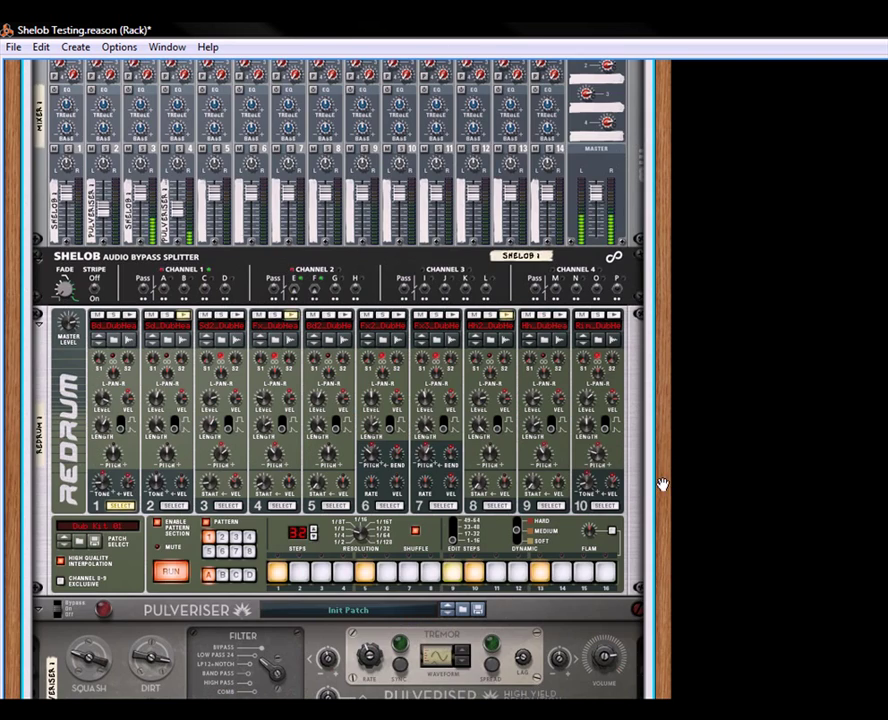
scroll(660, 478, down, 3)
scroll(665, 483, up, 3)
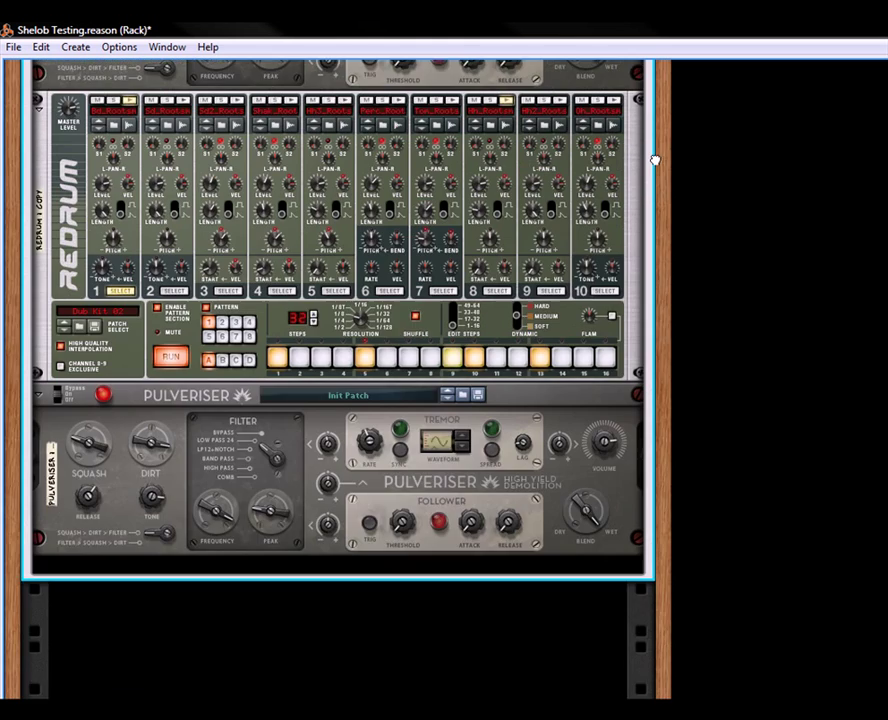
scroll(660, 312, up, 3)
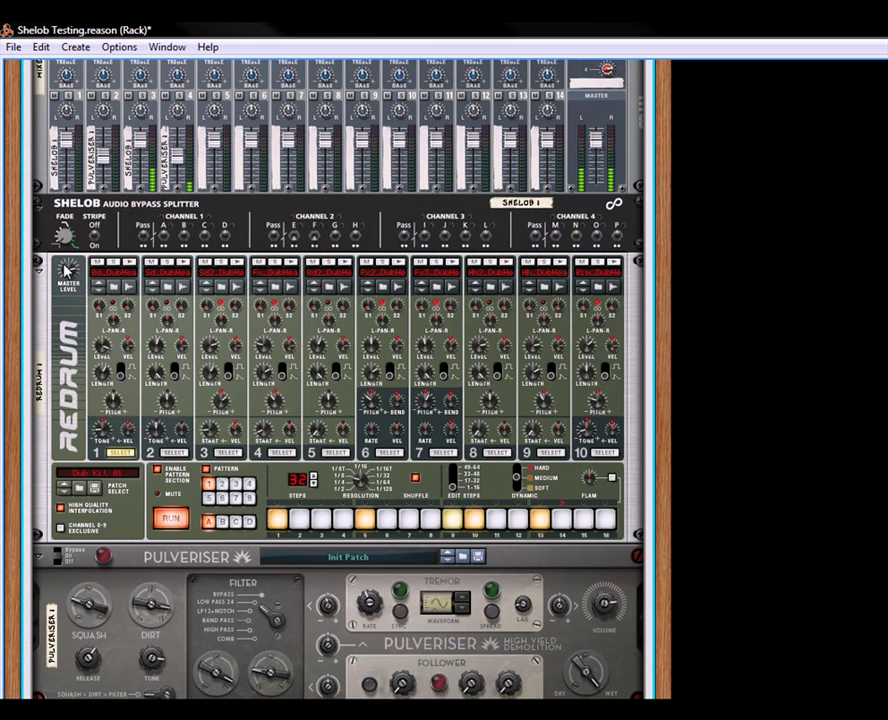
click(38, 262)
click(39, 293)
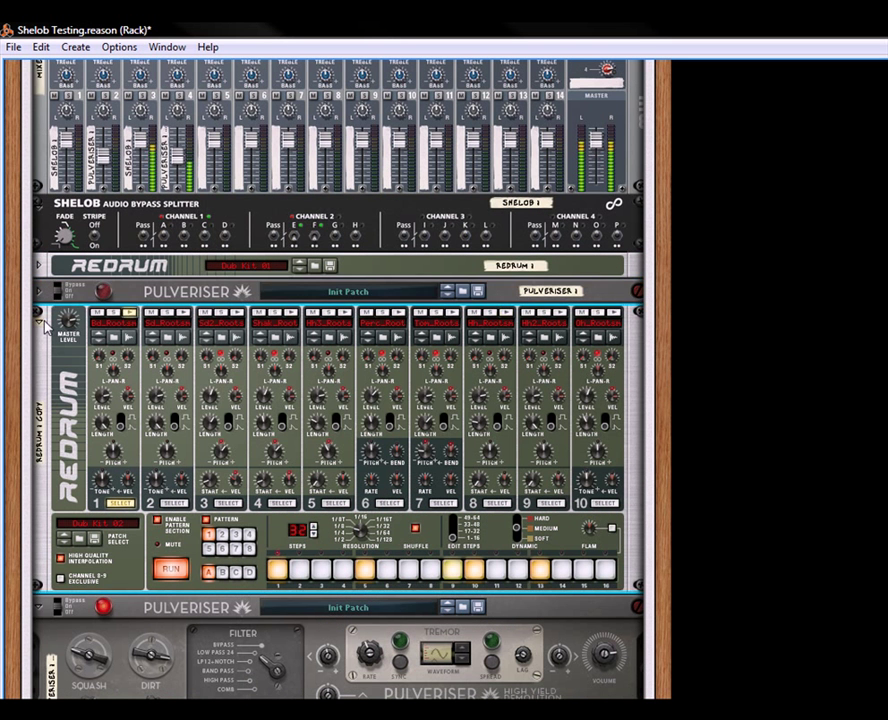
click(36, 318)
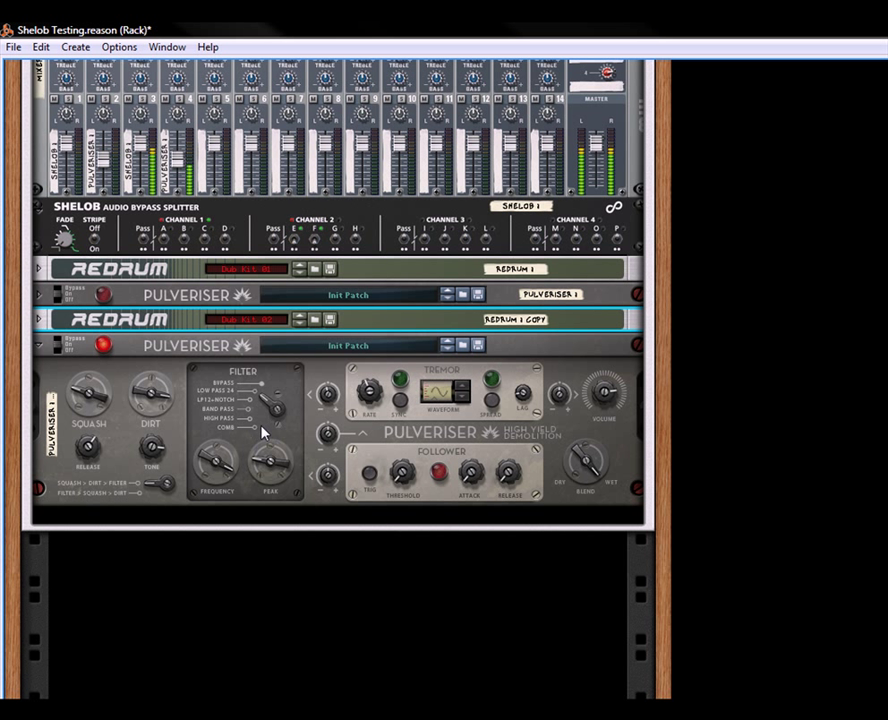
Change the Pulveriser copy's filter mode and set its filter frequency to about 301 Hz.
click(277, 474)
drag(213, 474, 238, 531)
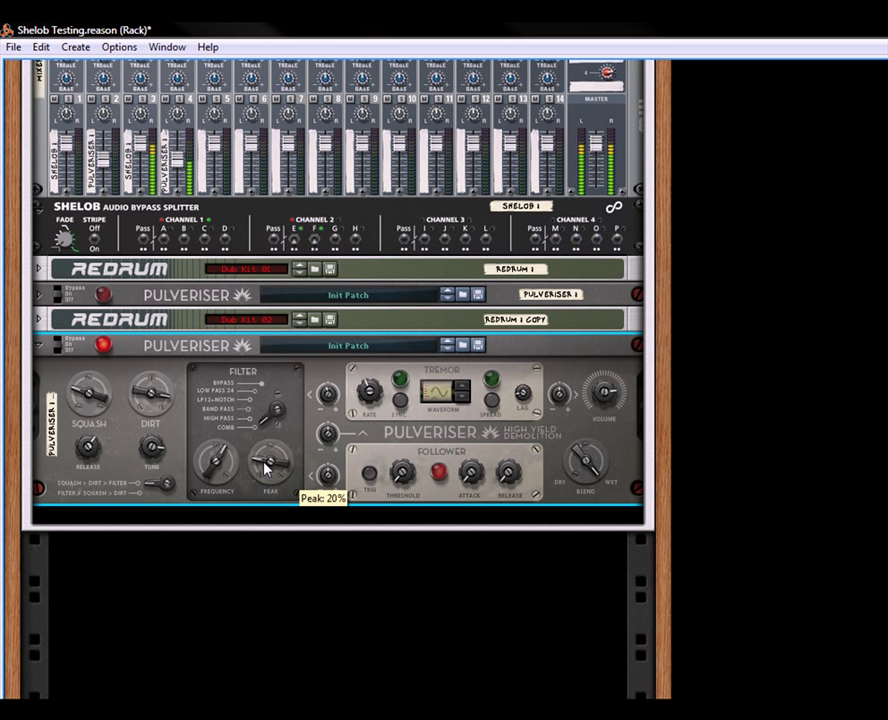
drag(213, 465, 224, 516)
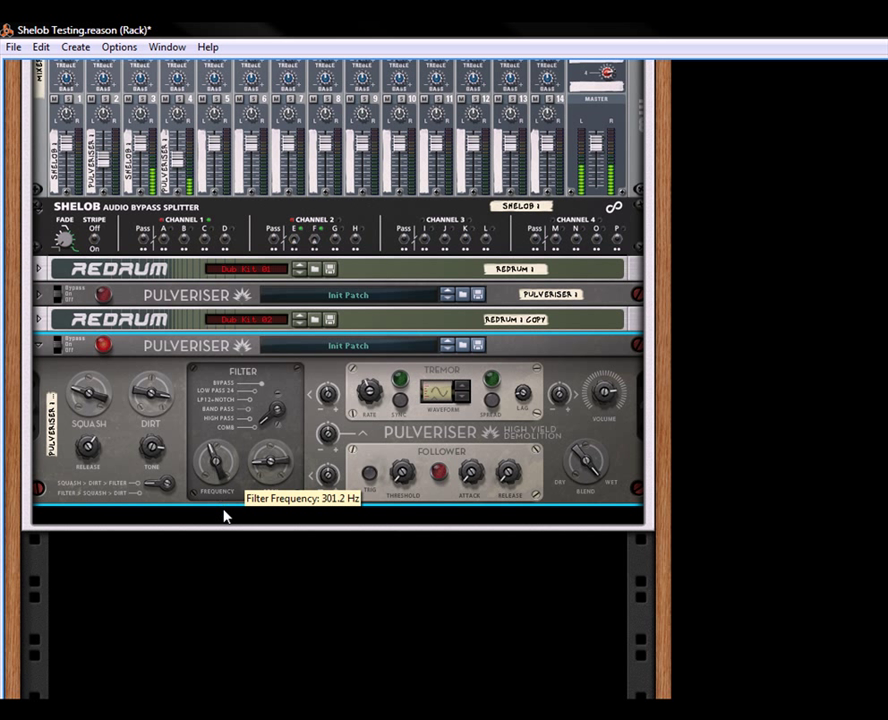
Adjust the Pulveriser copy's tremor, with Tremor to Frequency at about 48%, and set Dirt to about 74%.
drag(327, 410, 341, 446)
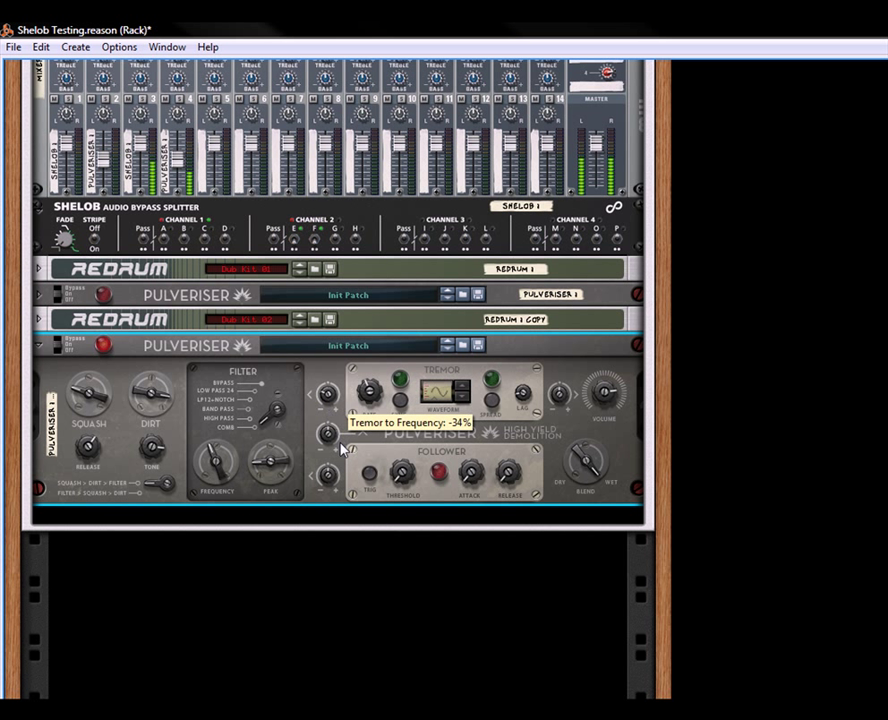
drag(369, 395, 349, 269)
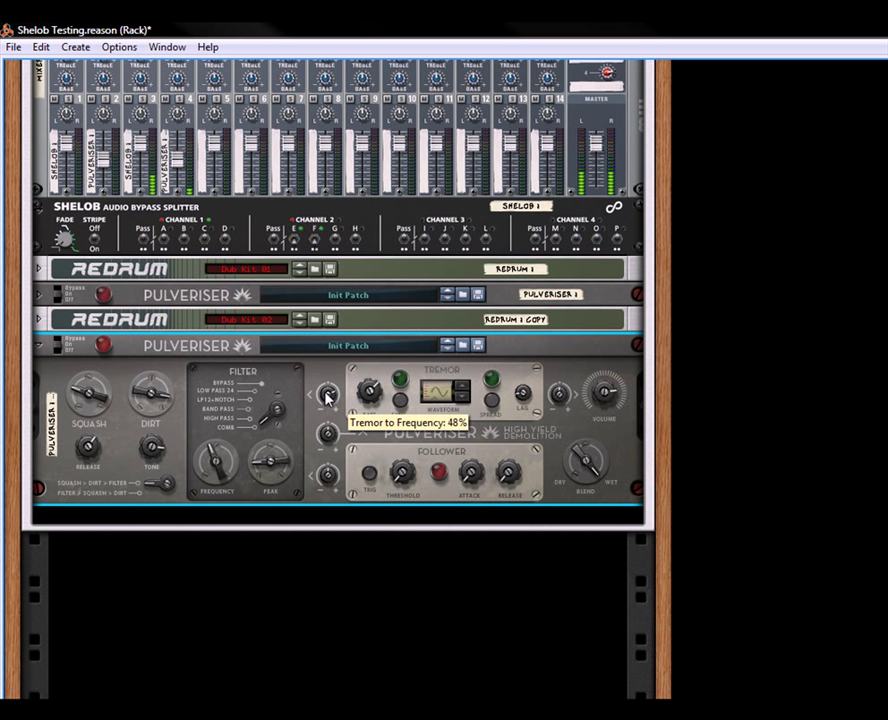
mouse_move(153, 398)
mouse_down()
mouse_move(149, 414)
mouse_move(149, 404)
mouse_up()
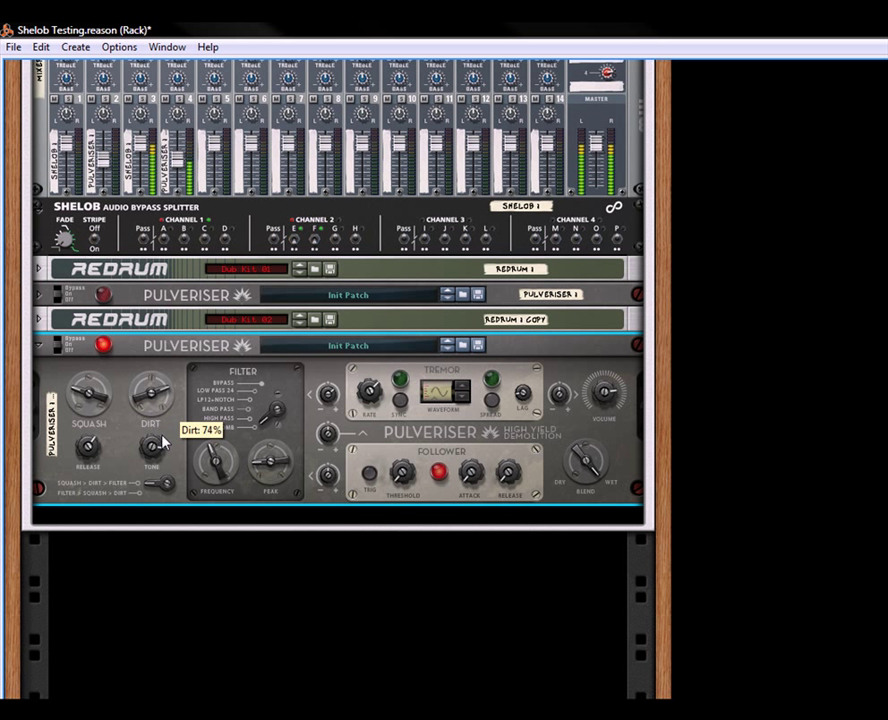
Adjust the Pulveriser copy's Squash section and set its Tone to about 84%.
drag(93, 463, 91, 456)
drag(88, 395, 88, 443)
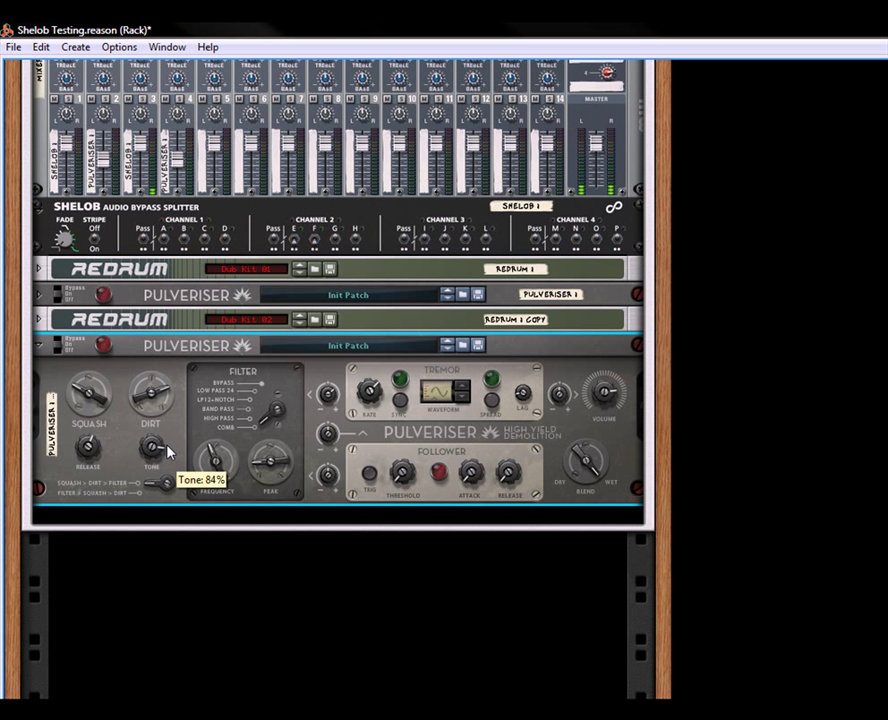
drag(152, 453, 159, 460)
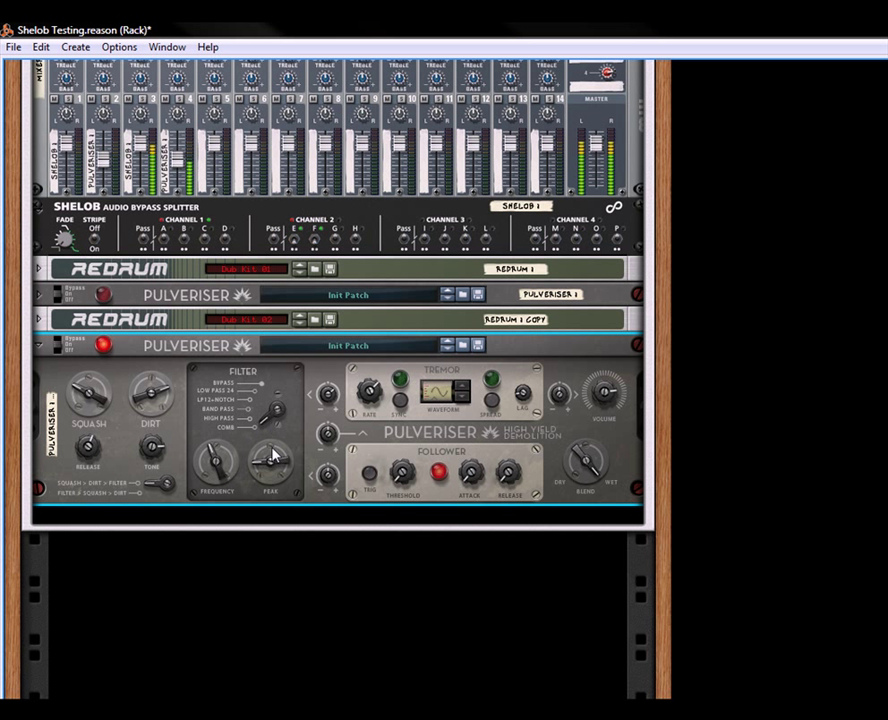
Set the Pulveriser copy's Peak to about 32% and Filter Frequency to about 909 Hz, with its Volume at about 81%.
mouse_move(268, 455)
drag(268, 455, 281, 432)
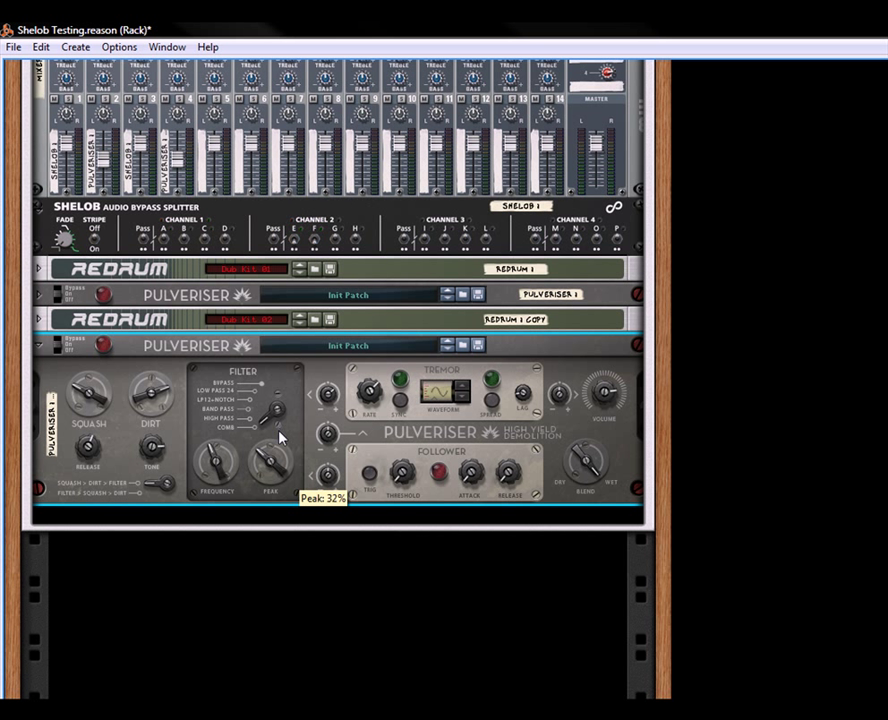
drag(213, 455, 228, 422)
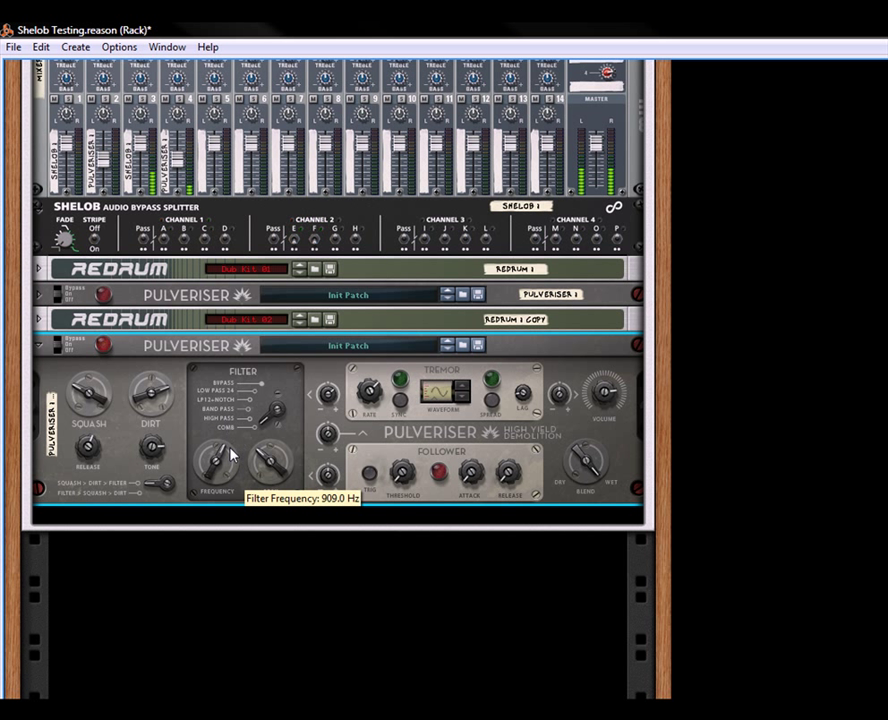
mouse_move(333, 398)
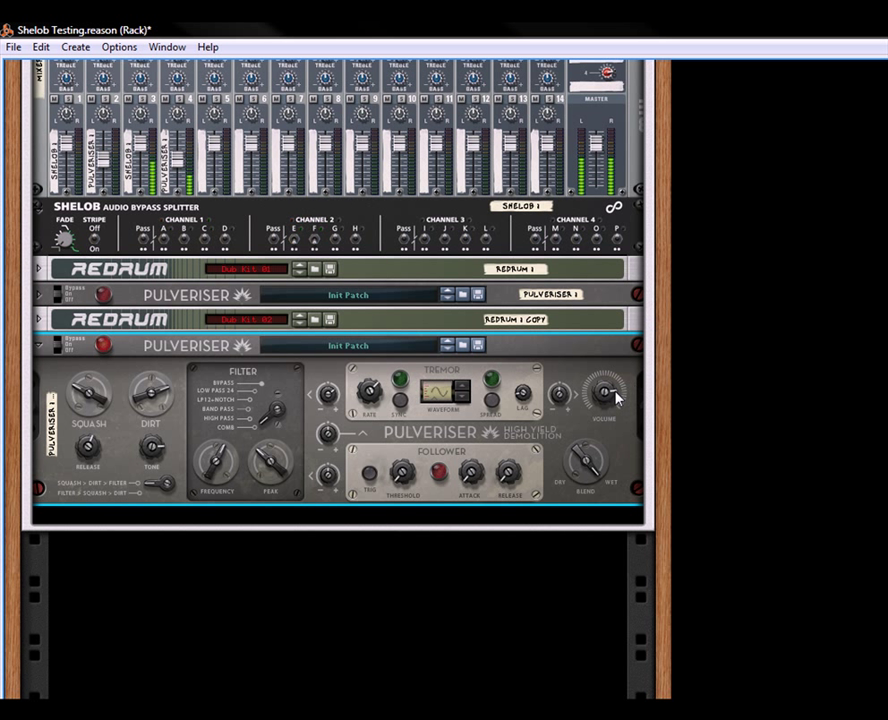
mouse_move(612, 392)
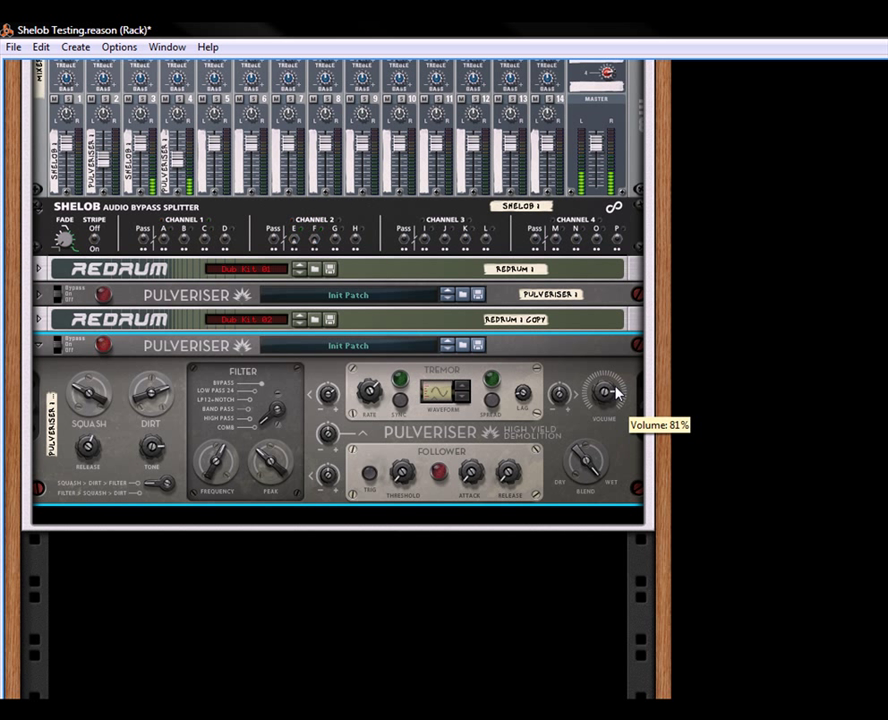
drag(615, 393, 615, 390)
Set the Combinator's FX Level rotary to about 89 and test Drum A/B by switching it off and back on.
scroll(667, 246, up, 1)
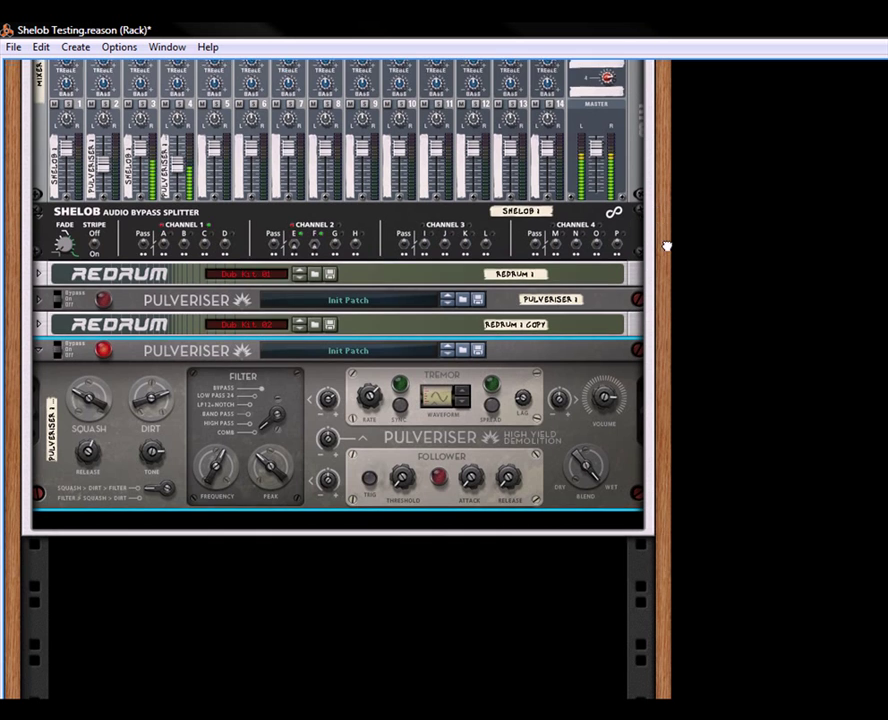
scroll(700, 250, up, 5)
scroll(680, 260, up, 2)
mouse_move(418, 190)
mouse_down()
mouse_move(452, 143)
mouse_move(448, 166)
mouse_move(425, 178)
mouse_up()
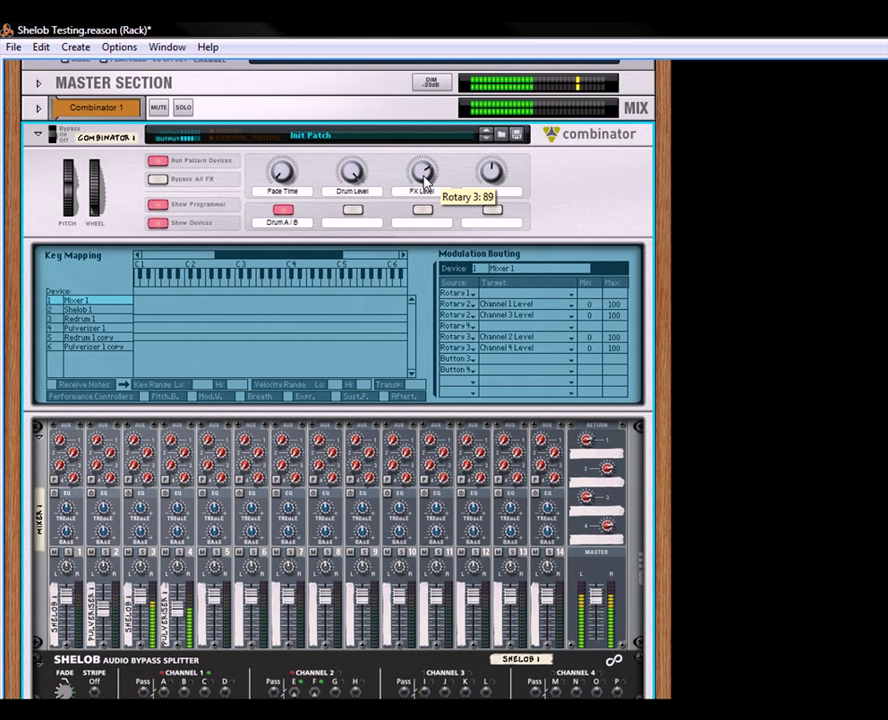
click(284, 212)
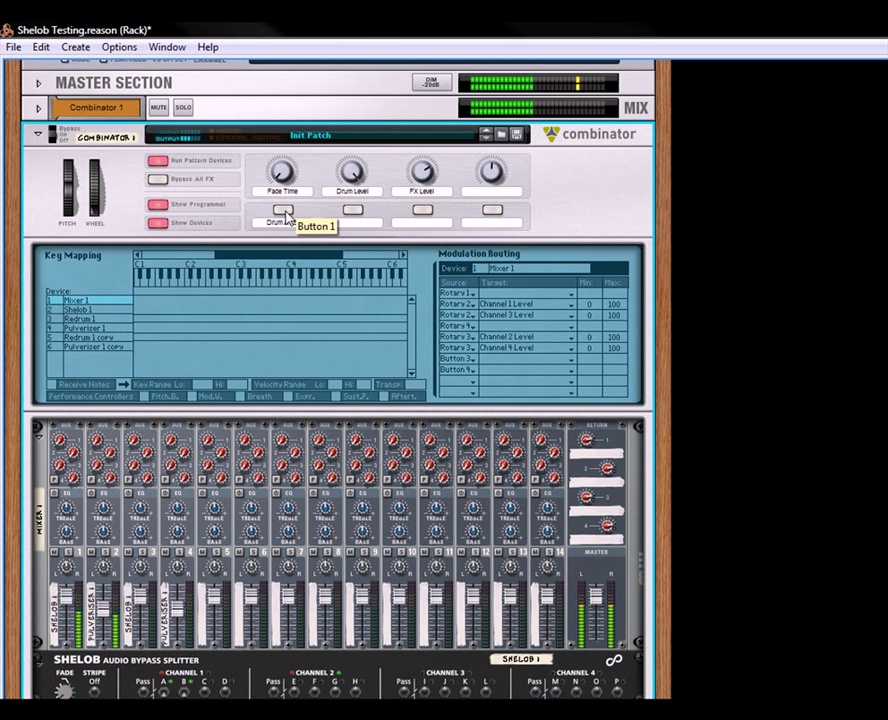
click(284, 211)
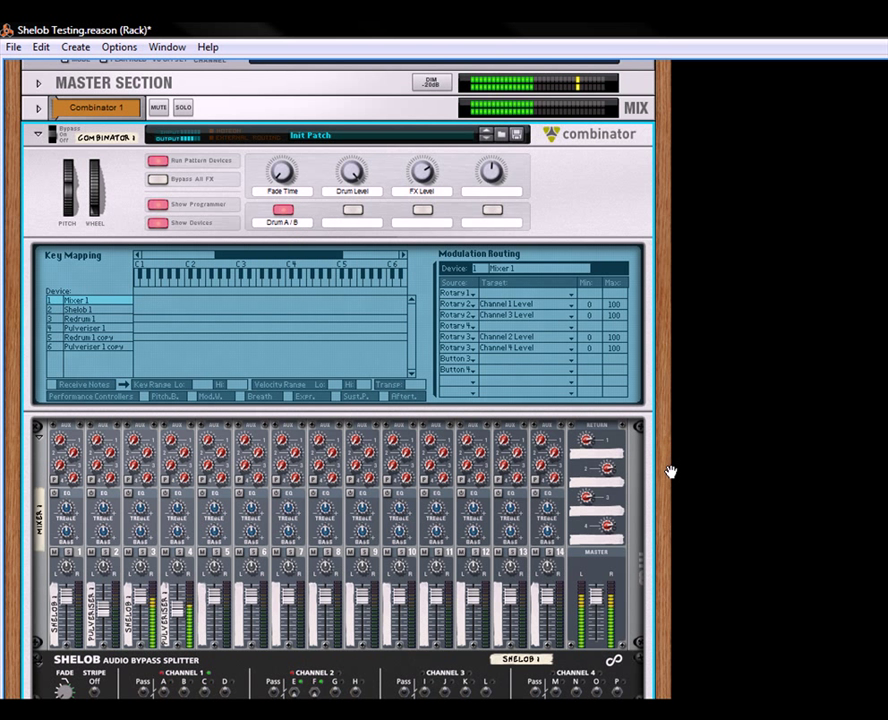
Fold up the Pulveriser copy and add a Dr. Octo Rex Loop Player below it inside the Combinator.
scroll(670, 467, down, 5)
click(40, 471)
click(39, 463)
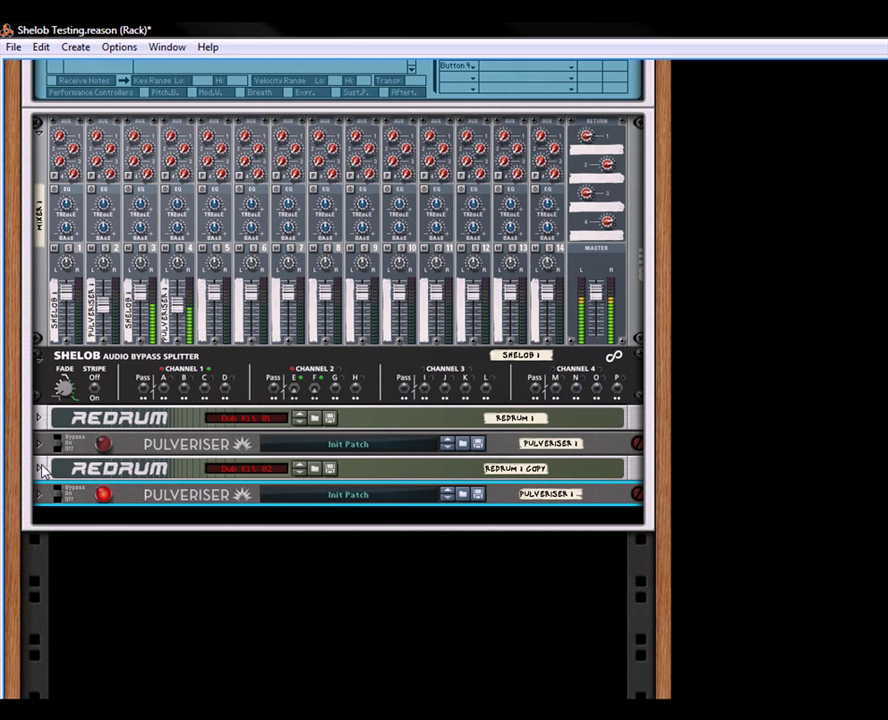
right_click(305, 518)
mouse_move(426, 404)
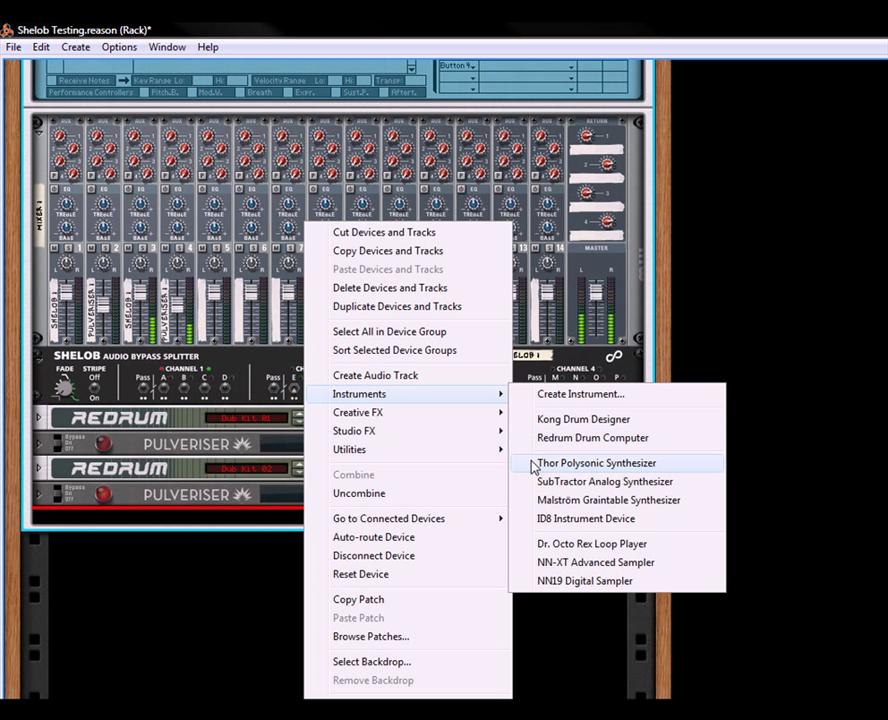
click(583, 548)
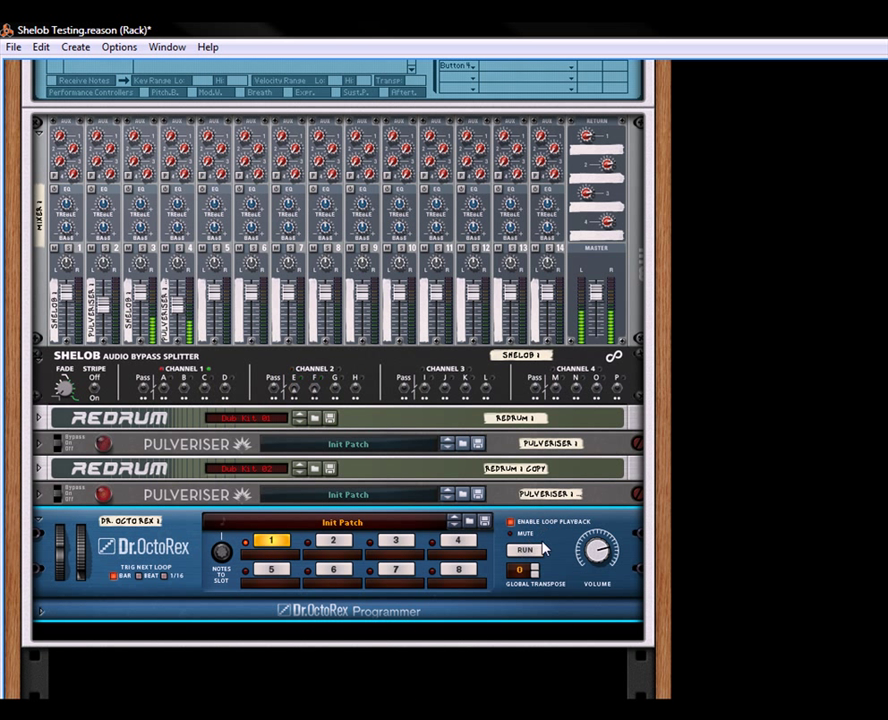
Open the patch browser for Dr. Octo Rex 1 and go to the Reason Factory Sound Bank.
click(418, 527)
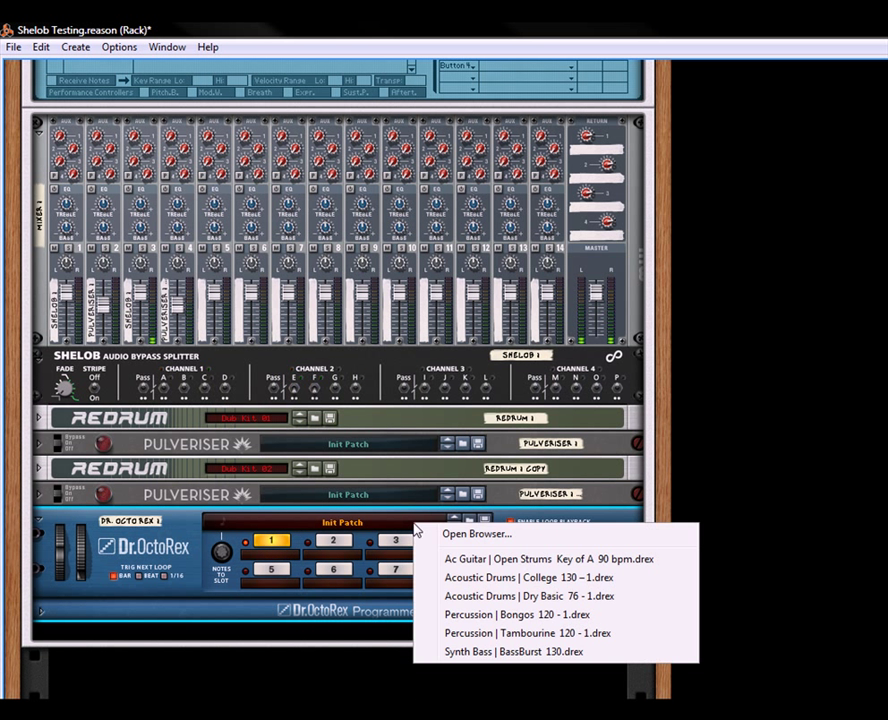
click(470, 534)
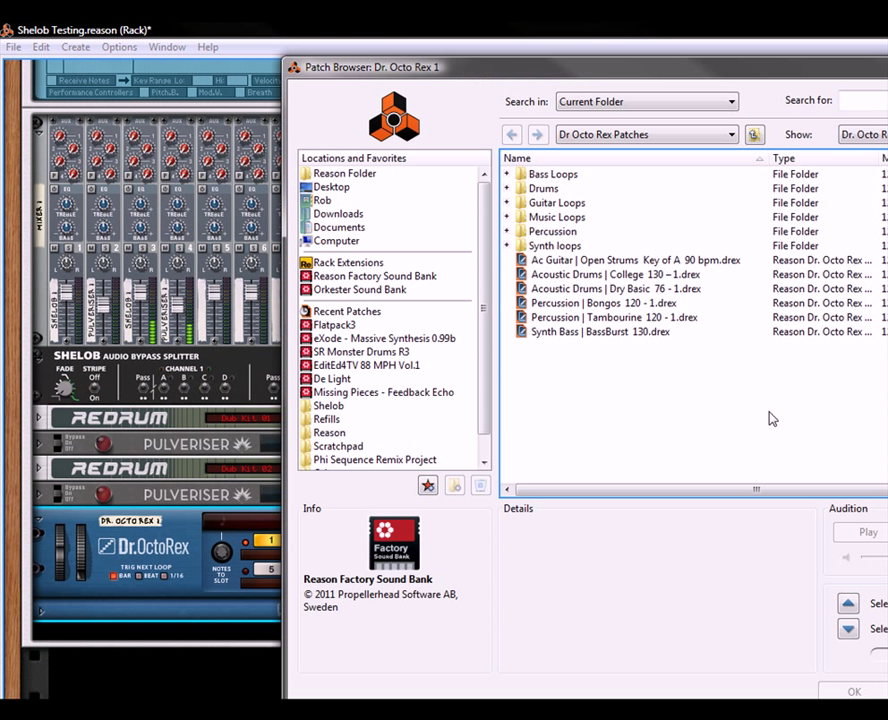
click(620, 134)
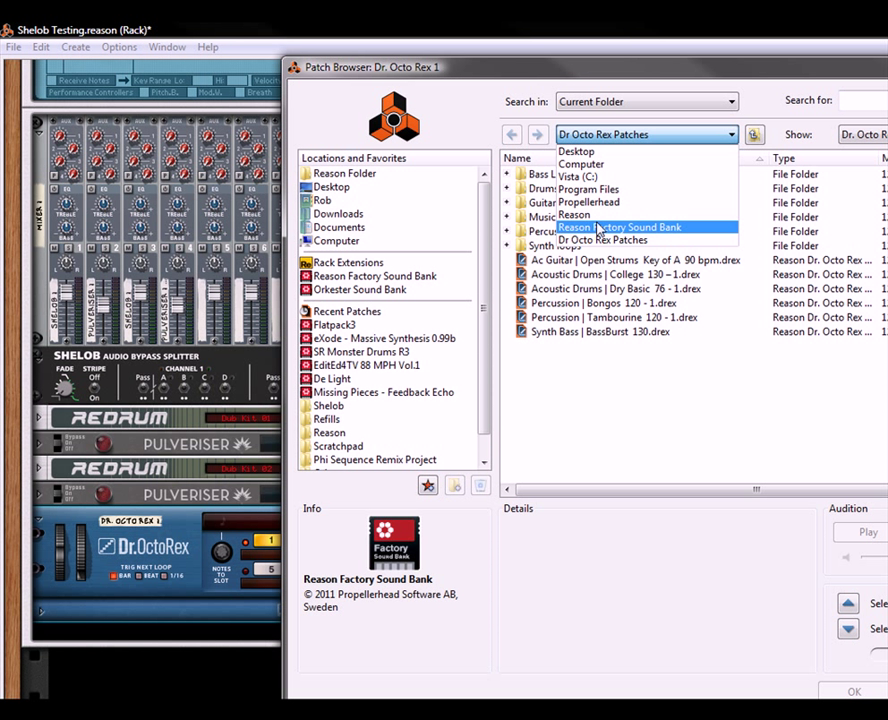
click(598, 228)
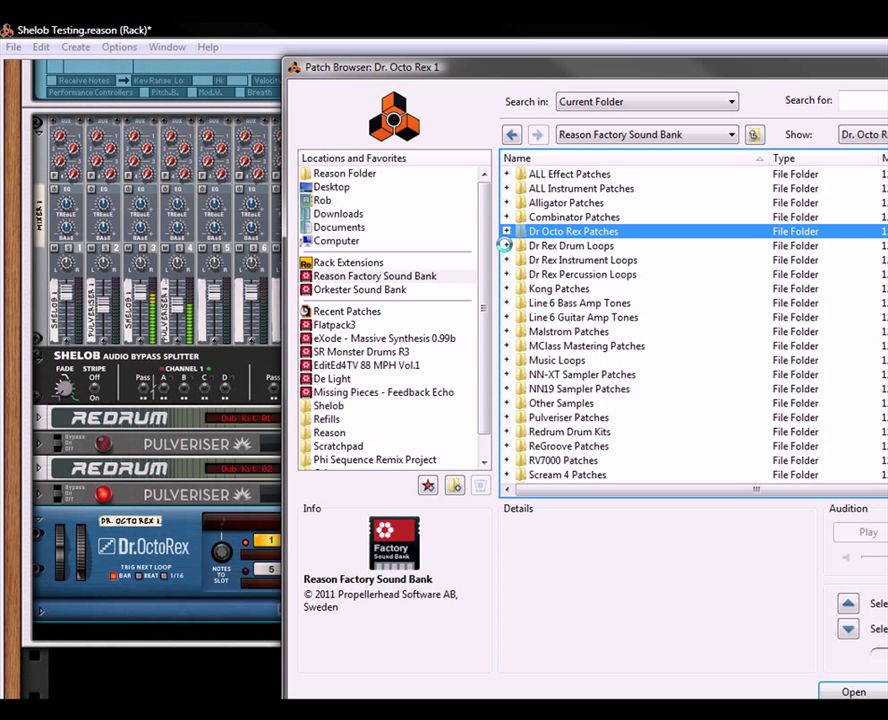
Try the Acs01_StrghtAhead_130.rx2 loop from Dr Rex Drum Loops and look through the Dub and percussion loop folders.
click(506, 245)
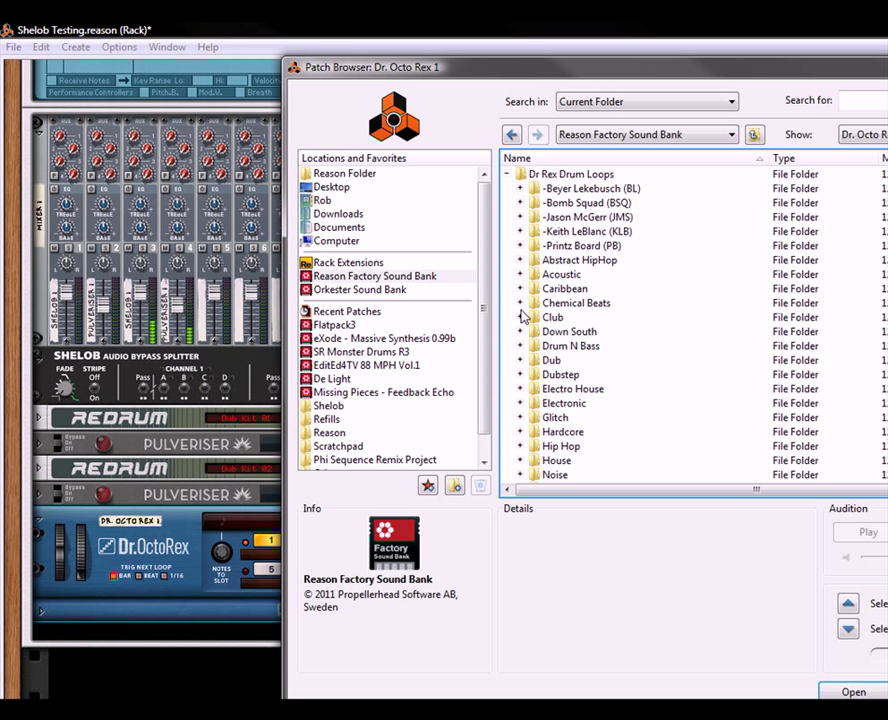
click(520, 362)
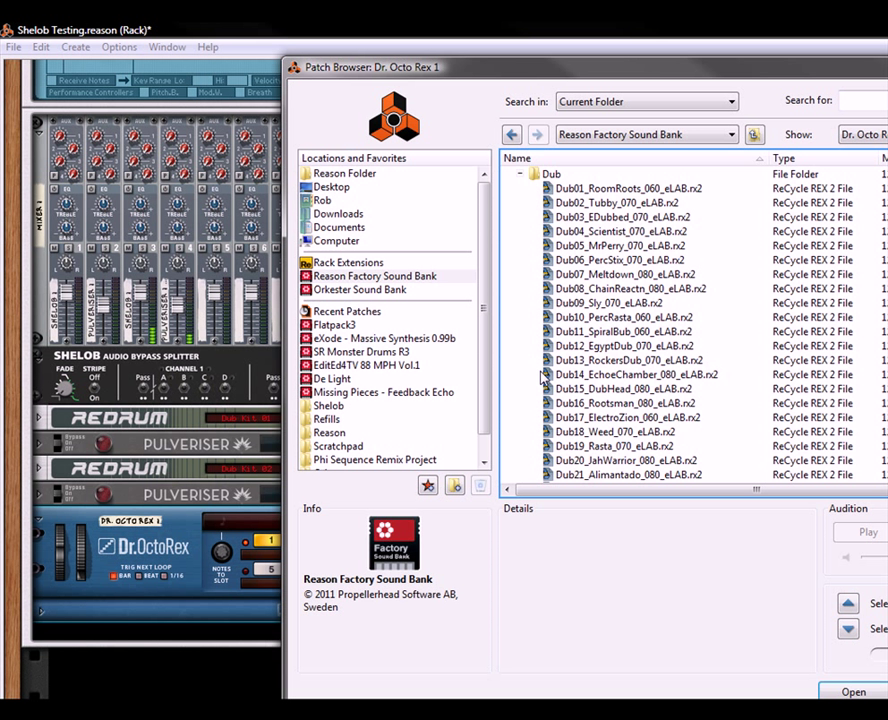
click(521, 176)
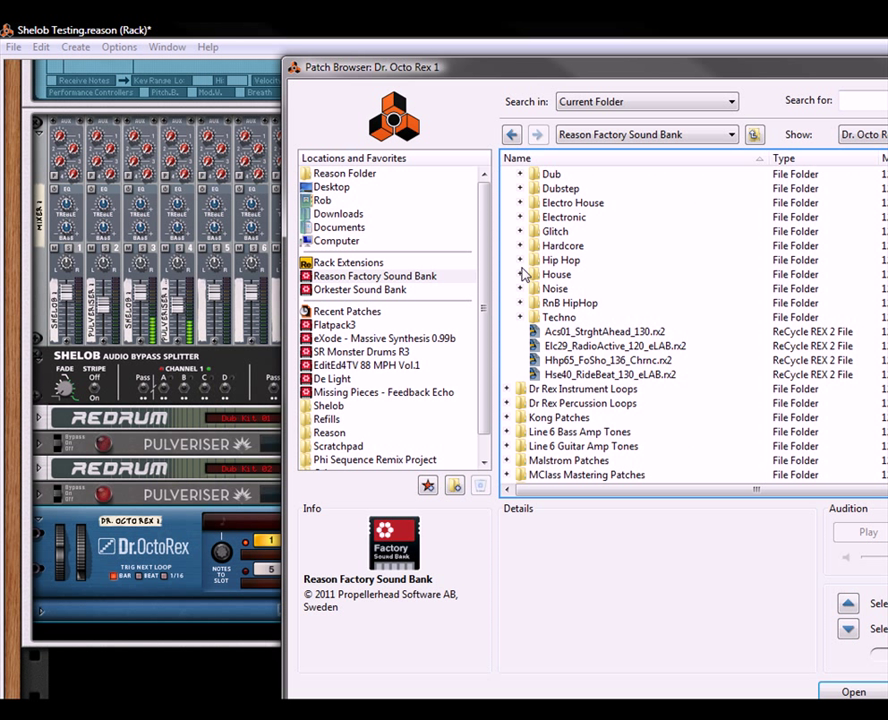
click(586, 334)
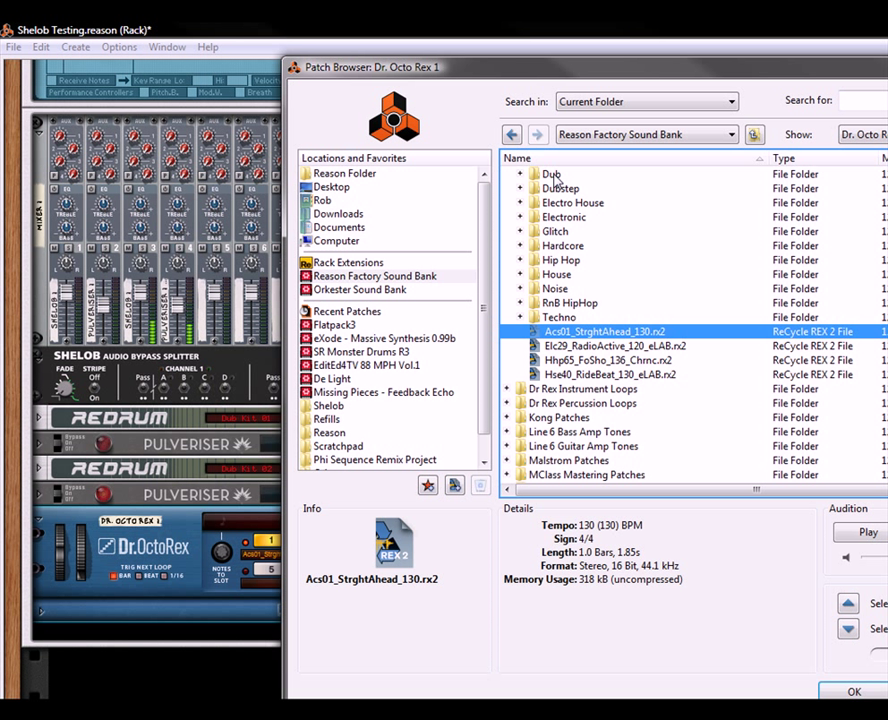
click(507, 403)
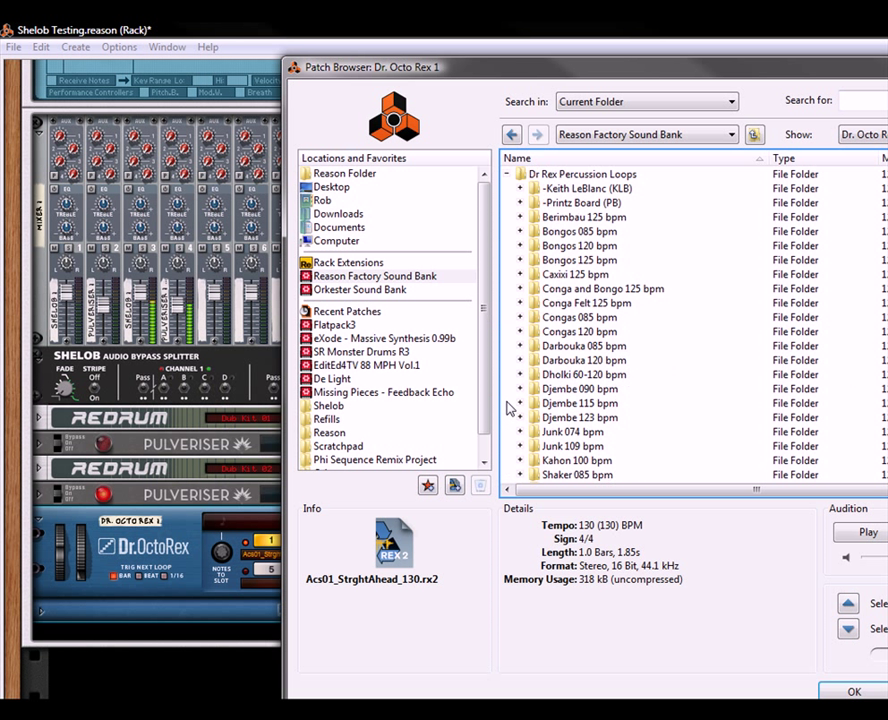
click(507, 175)
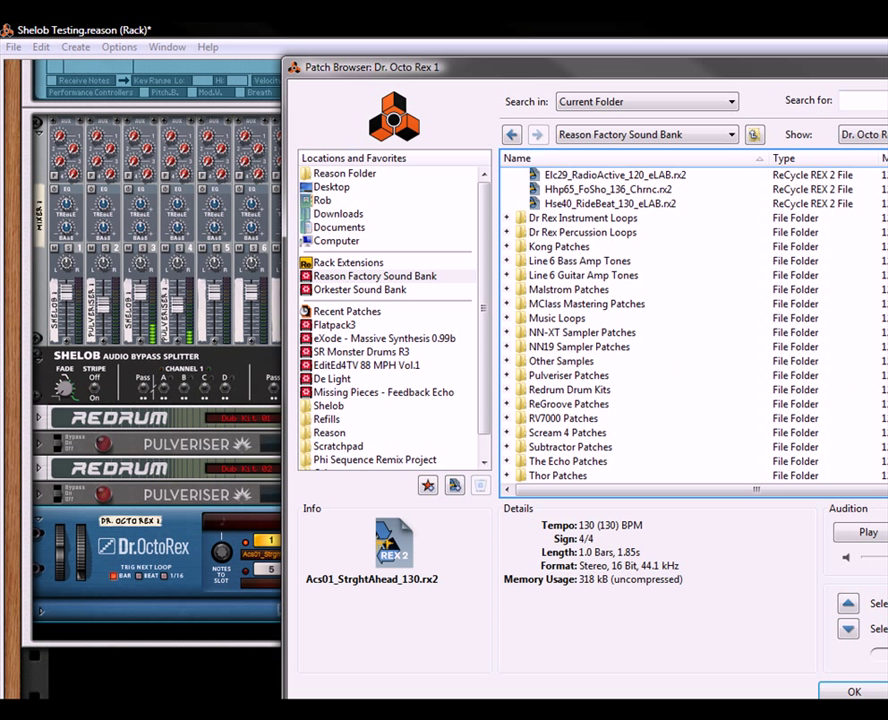
scroll(507, 249, up, 10)
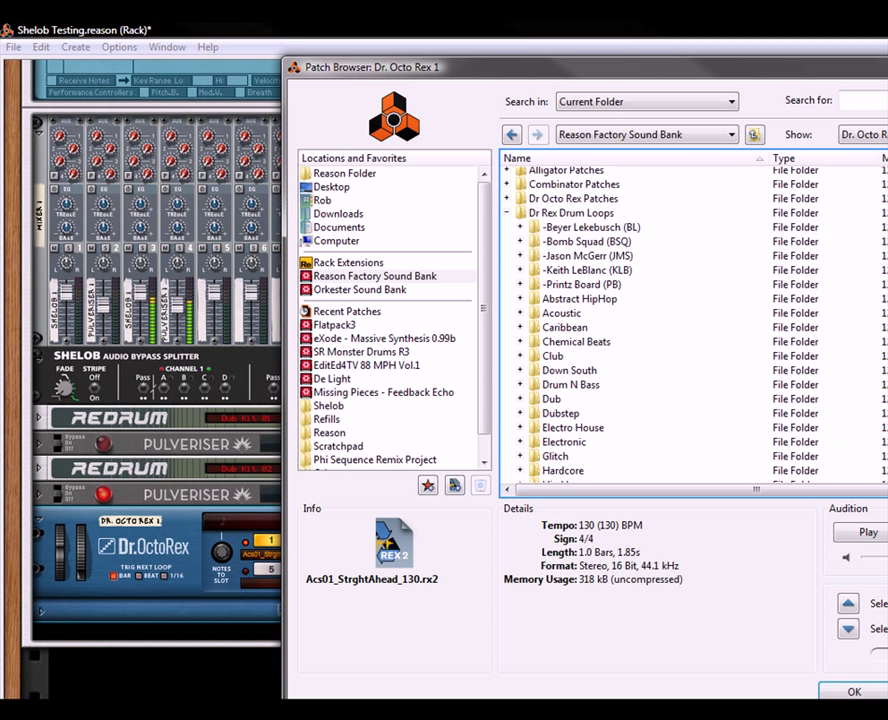
click(514, 245)
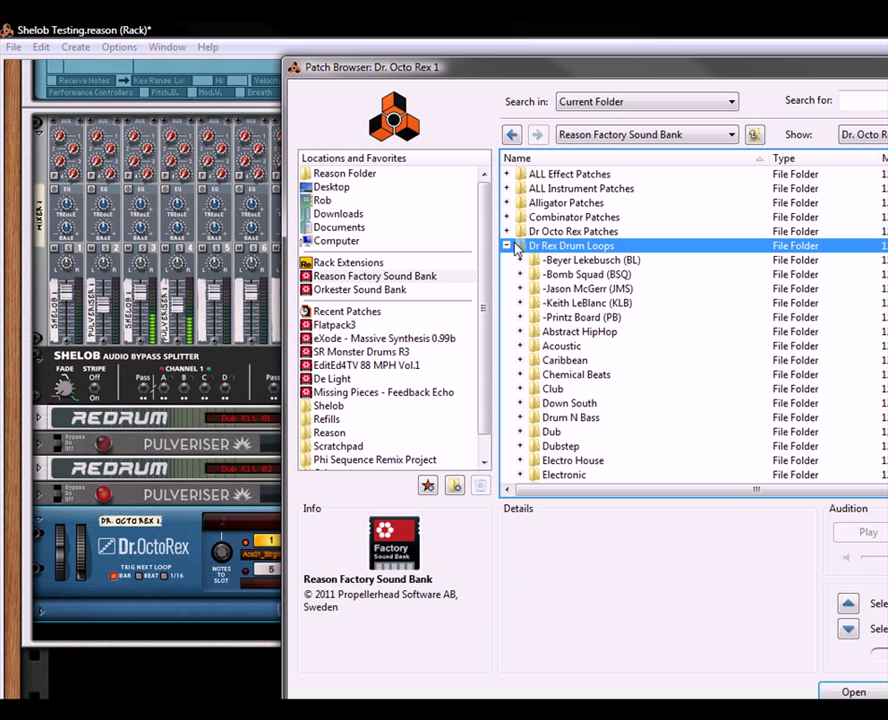
Load the Dubstep Loops 140 - 1 patch from Dr Octo Rex Patches, Drums, Electronic Drums, Dubstep.
click(507, 231)
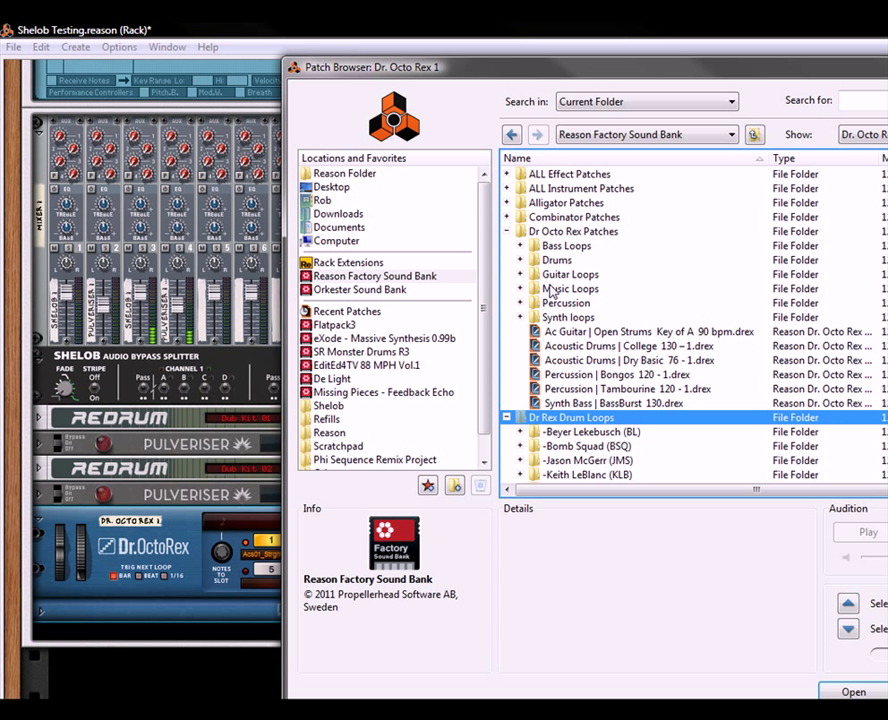
click(520, 260)
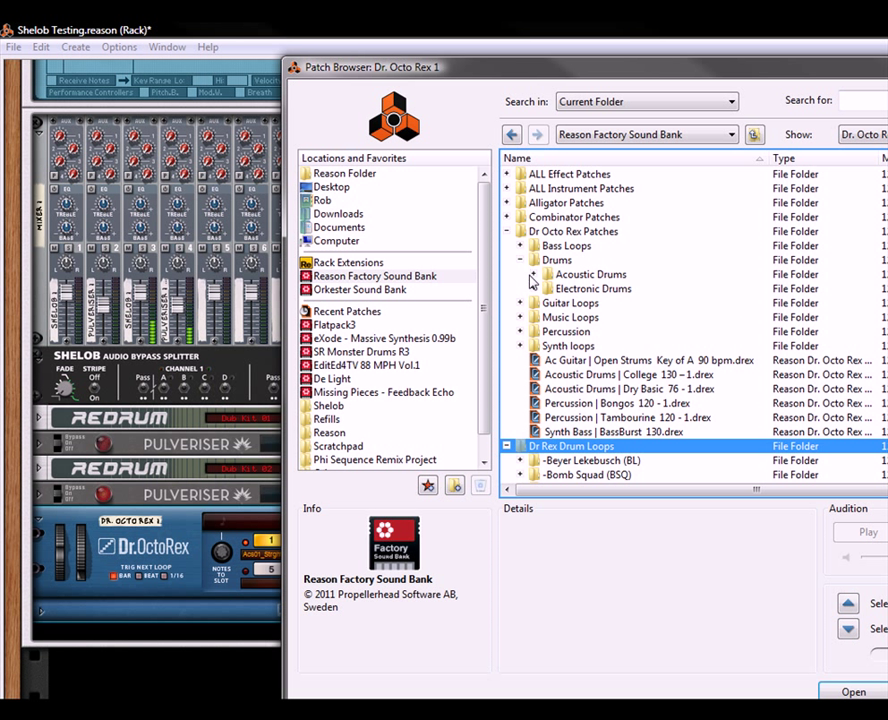
click(534, 288)
double_click(565, 331)
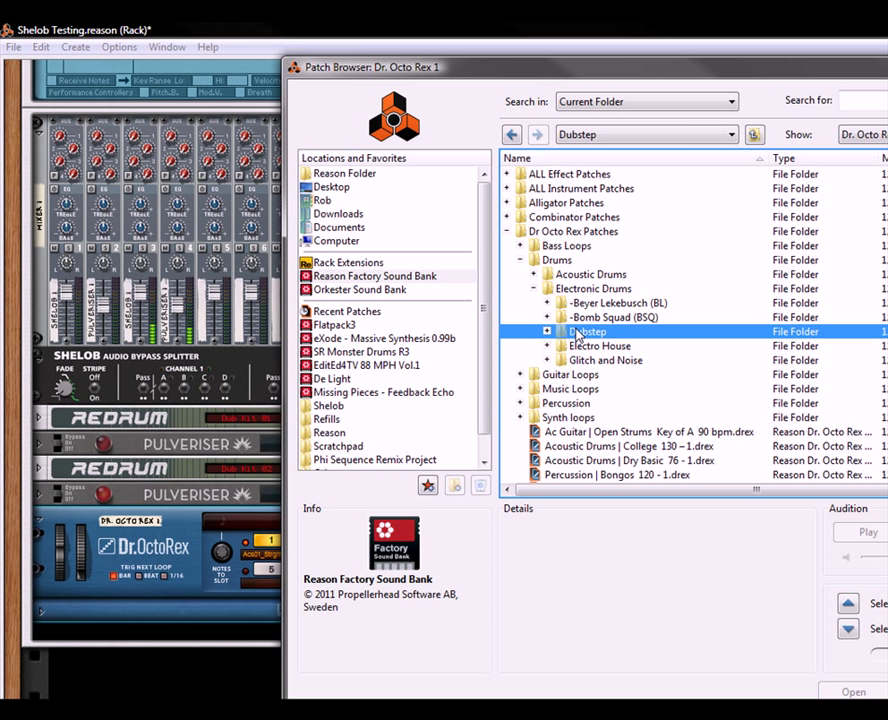
double_click(555, 178)
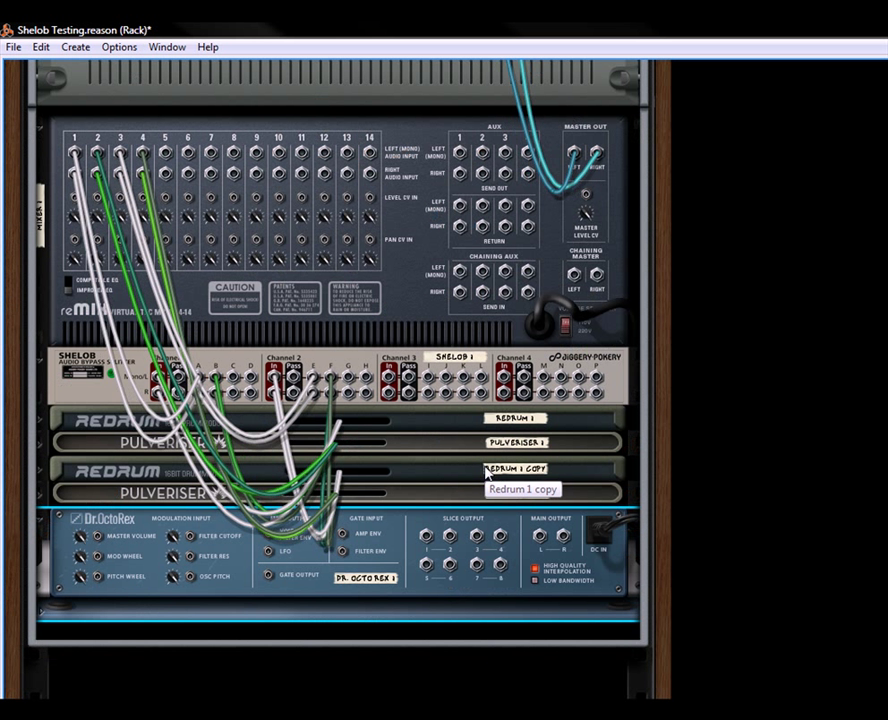
Cable Dr. Octo Rex 1's main output to Mixer 1's channel 5 input and run its loop playback.
key(Tab)
drag(540, 537, 170, 155)
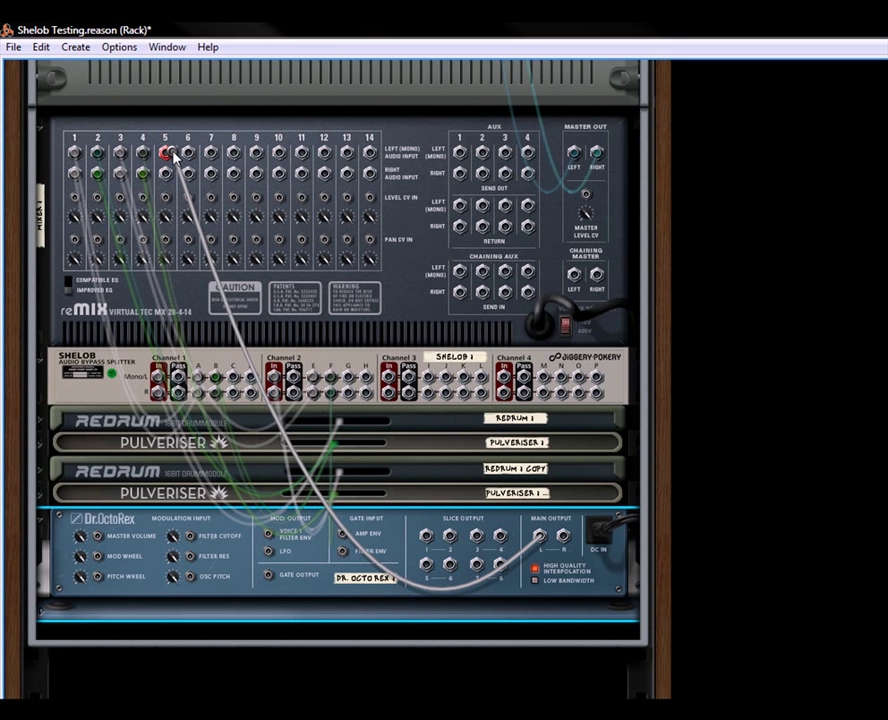
key(Tab)
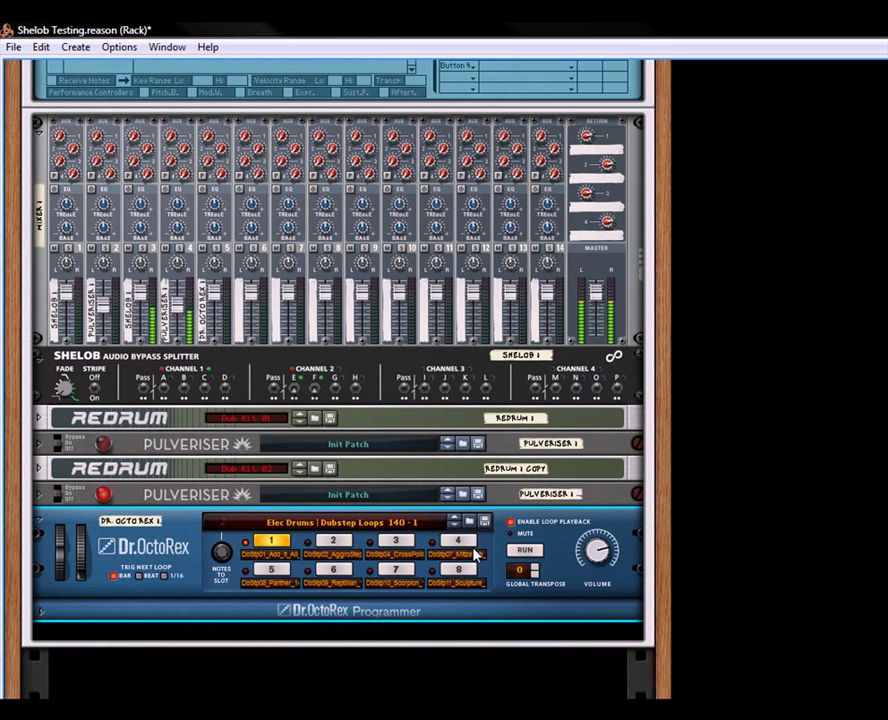
click(537, 552)
drag(657, 250, 657, 520)
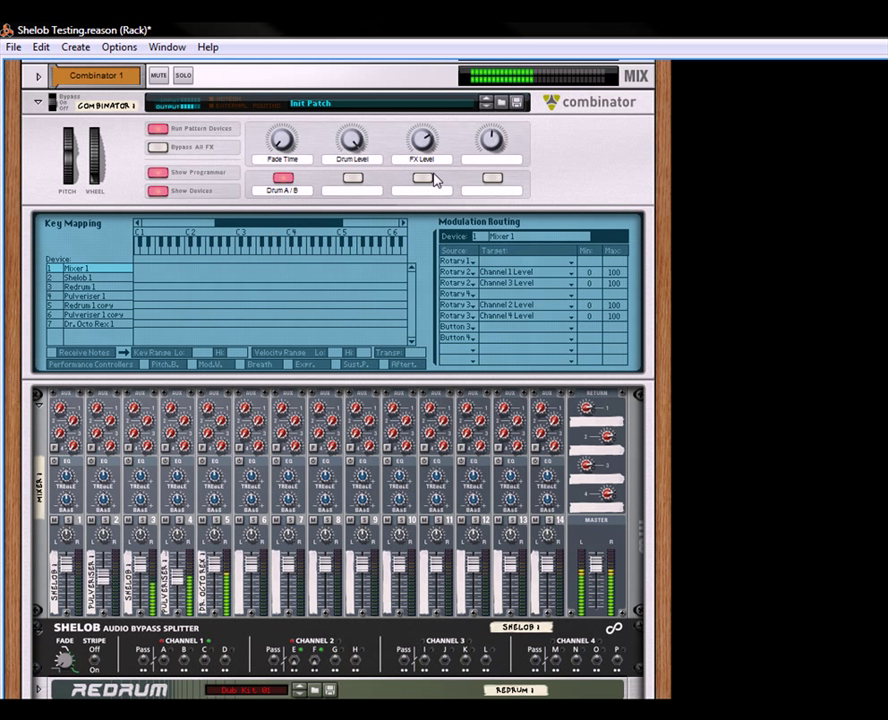
double_click(504, 158)
text(Le)
key(BackSpace)
key(BackSpace)
key(BackSpace)
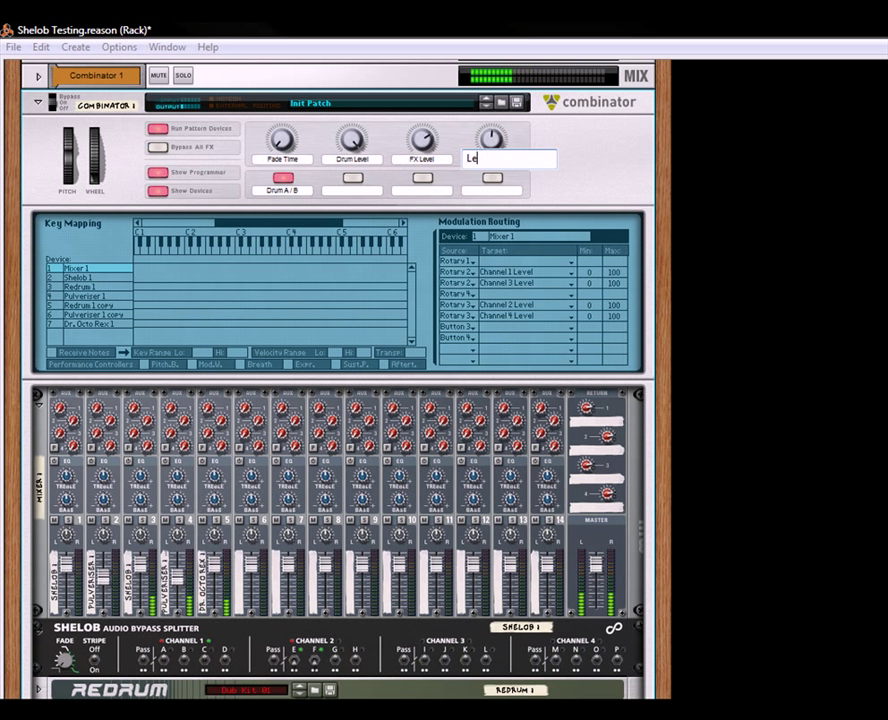
click(613, 173)
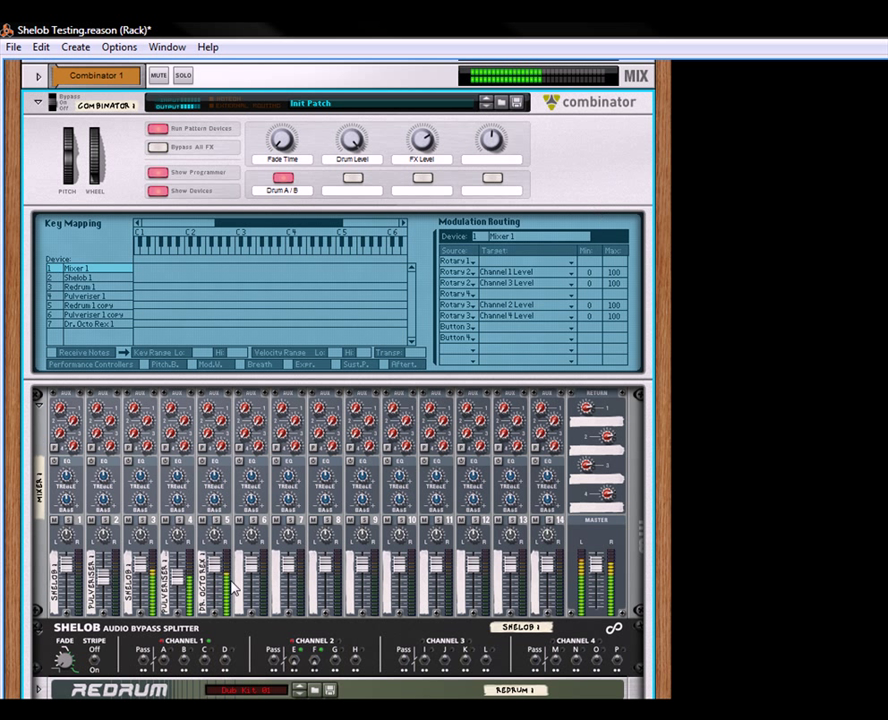
Set Mixer 1's channel 5 level for the Dr. Octo Rex to about 80.
mouse_move(219, 583)
scroll(219, 583, up, 5)
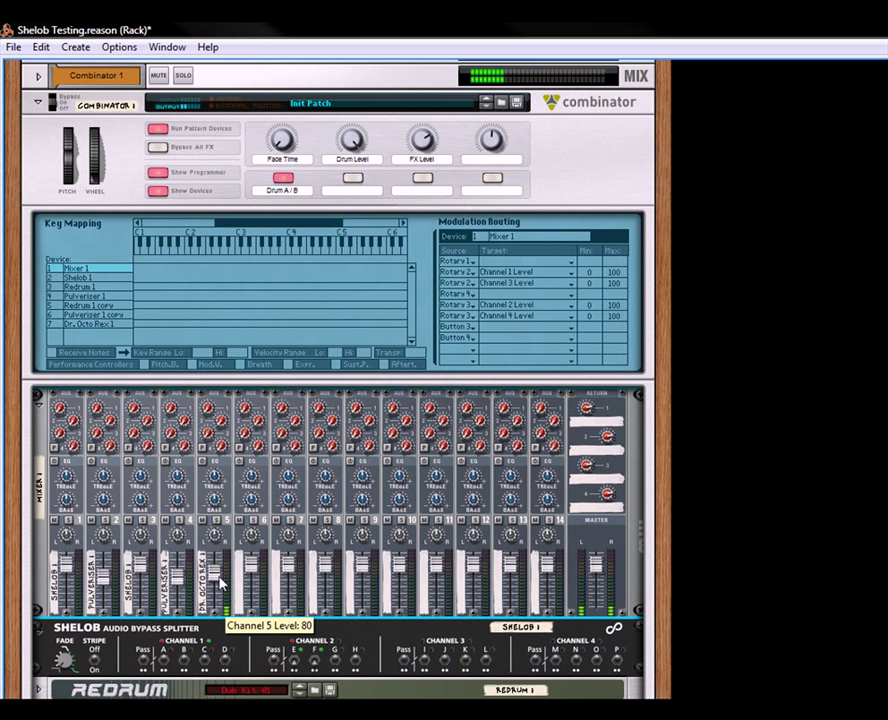
Label the Combinator's fourth rotary "Loop Selector" and assign Rotary 4 to Dr. Octo Rex 1's Loop Slot.
double_click(478, 159)
text(Lo)
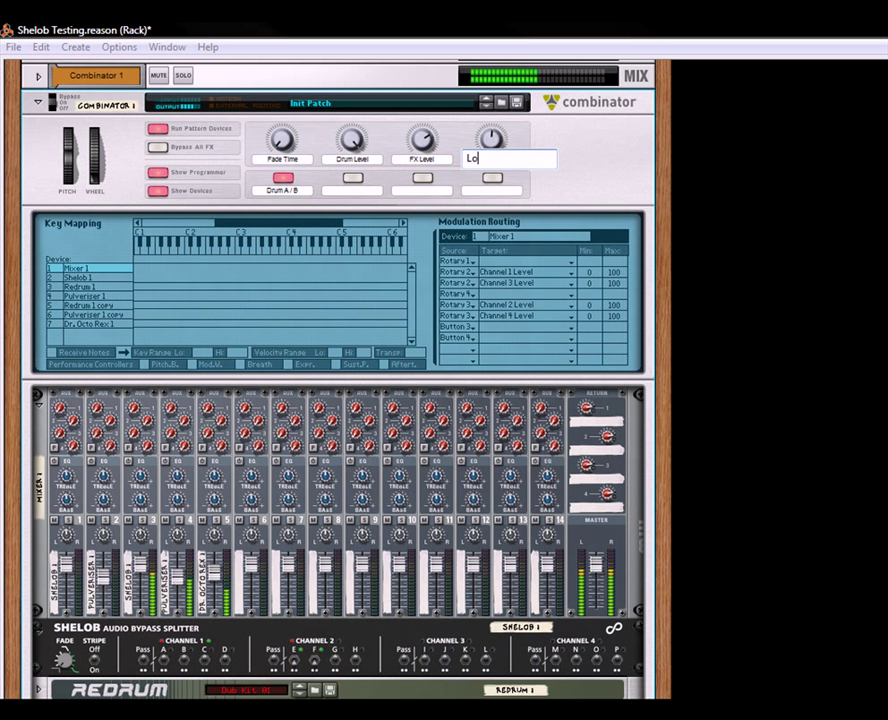
text(op Selector)
key(Return)
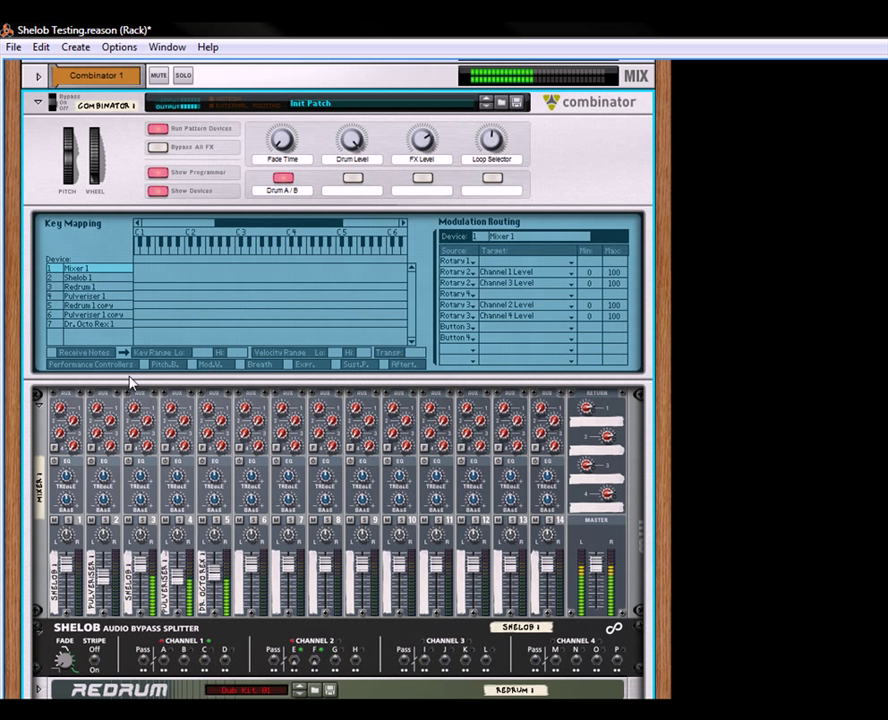
click(119, 326)
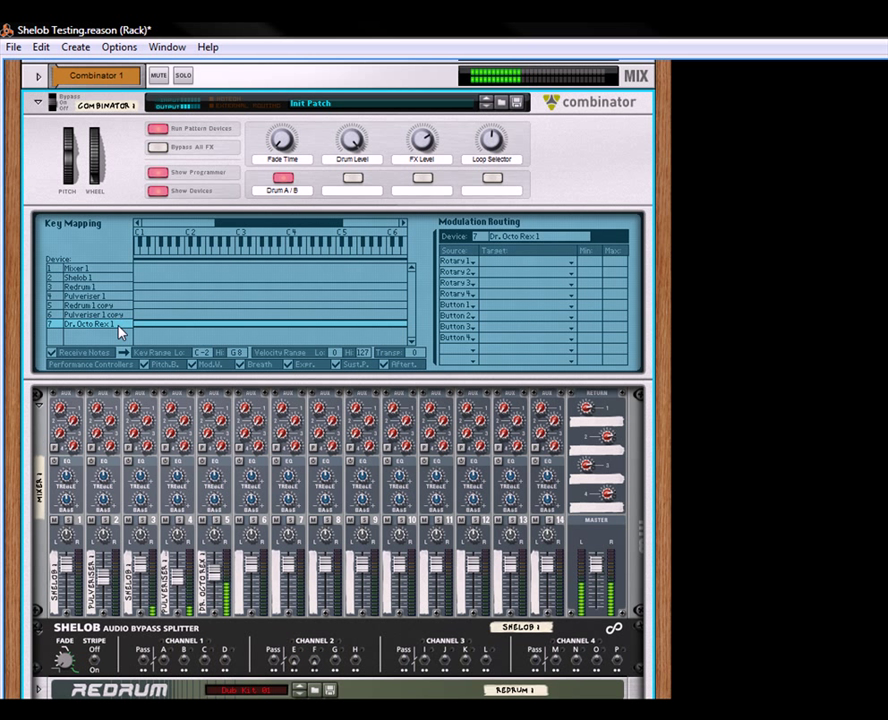
click(488, 300)
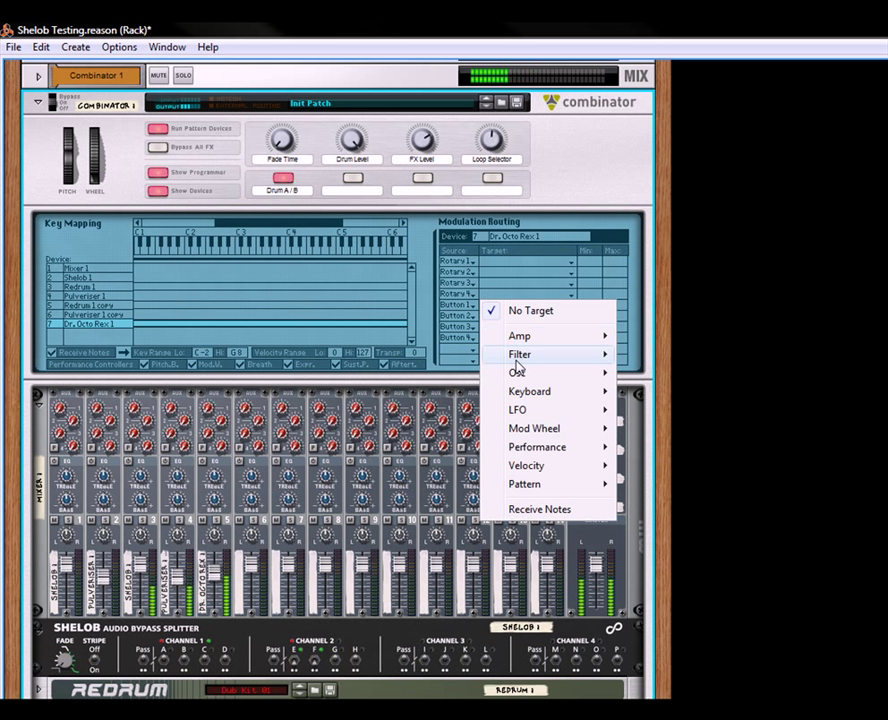
mouse_move(522, 485)
click(660, 484)
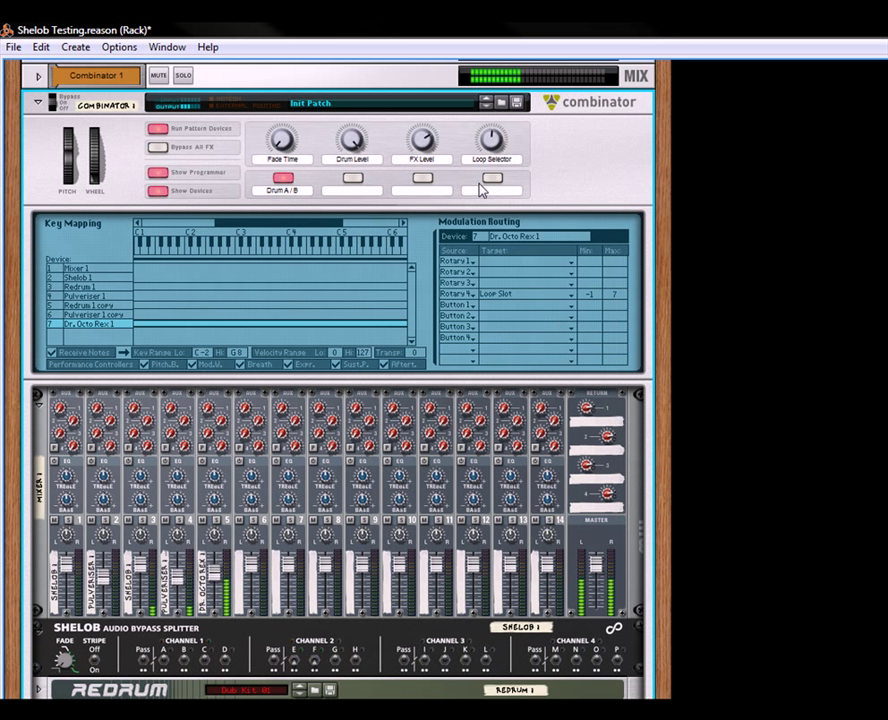
Test the Loop Selector at loop slot 6 with Drum A / B switched off, and stop the pattern devices.
drag(500, 150, 508, 87)
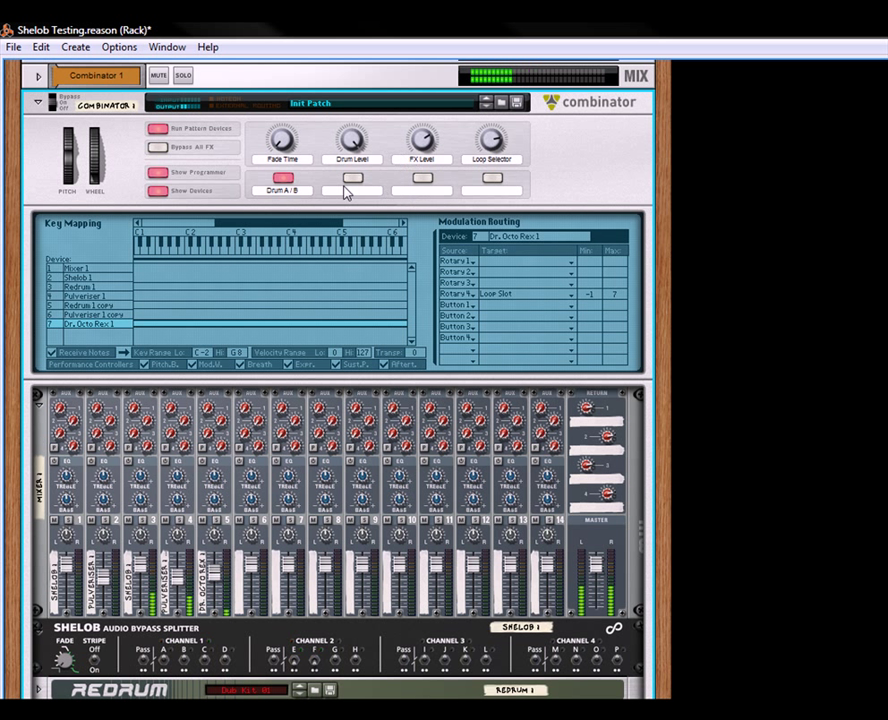
click(284, 179)
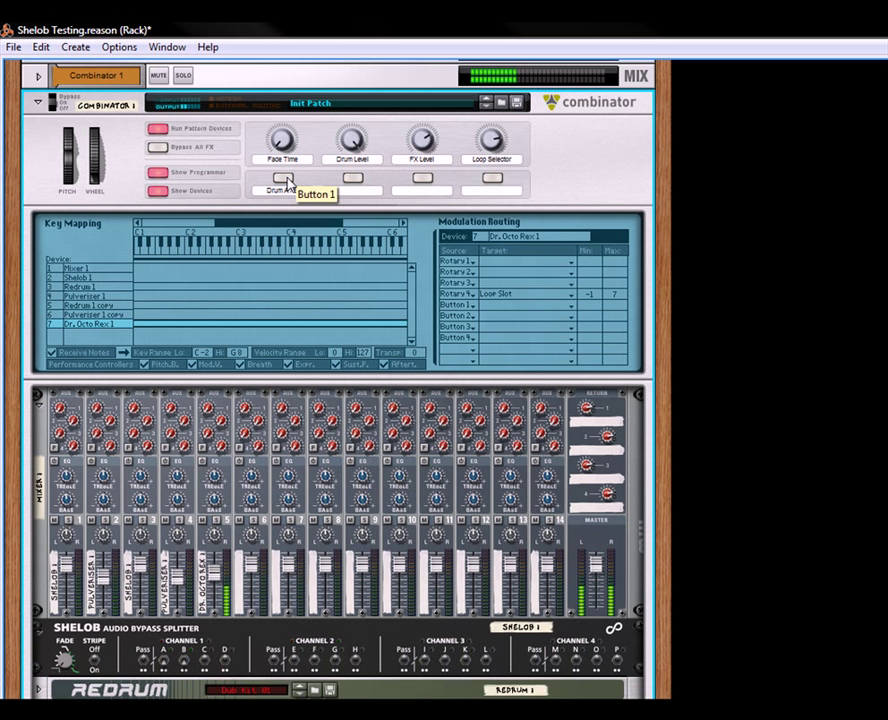
click(158, 131)
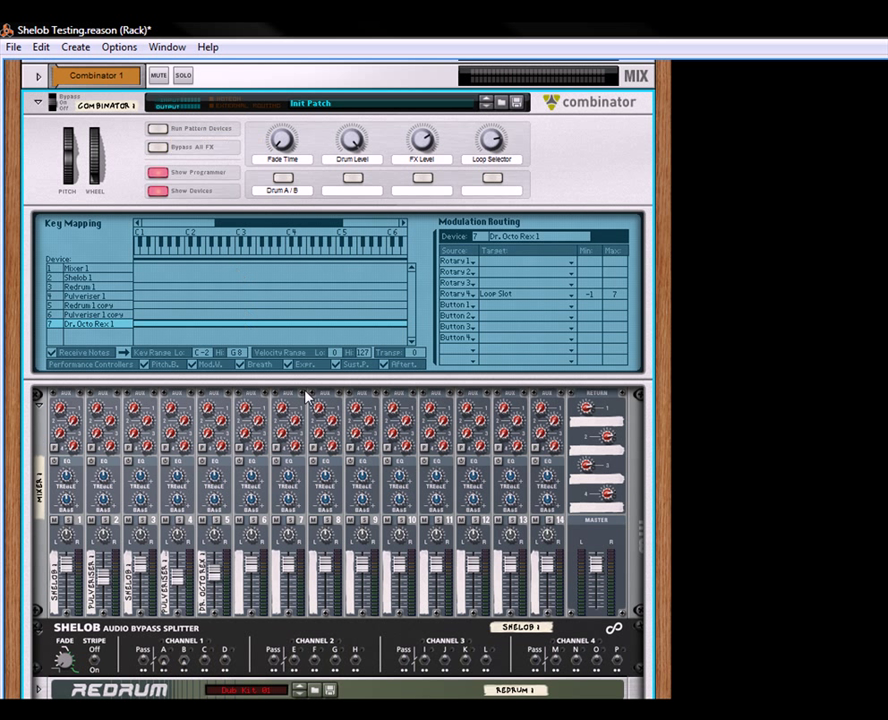
Label the Combinator's fourth button "Mute Rex" and assign Button 4 to Mixer 1's Channel 5 Mute.
scroll(677, 420, down, 5)
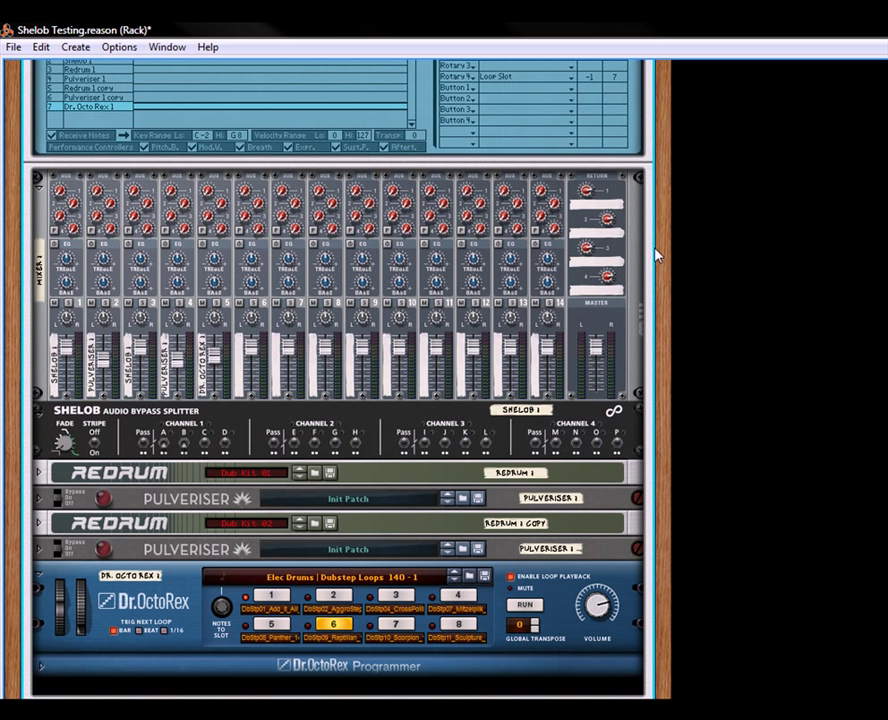
scroll(654, 253, up, 6)
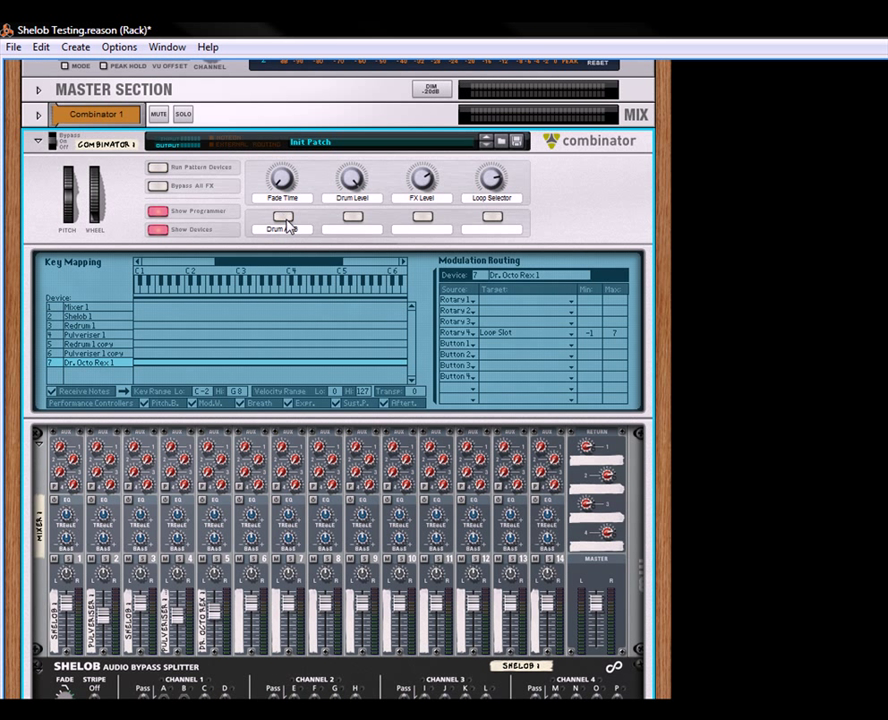
double_click(489, 233)
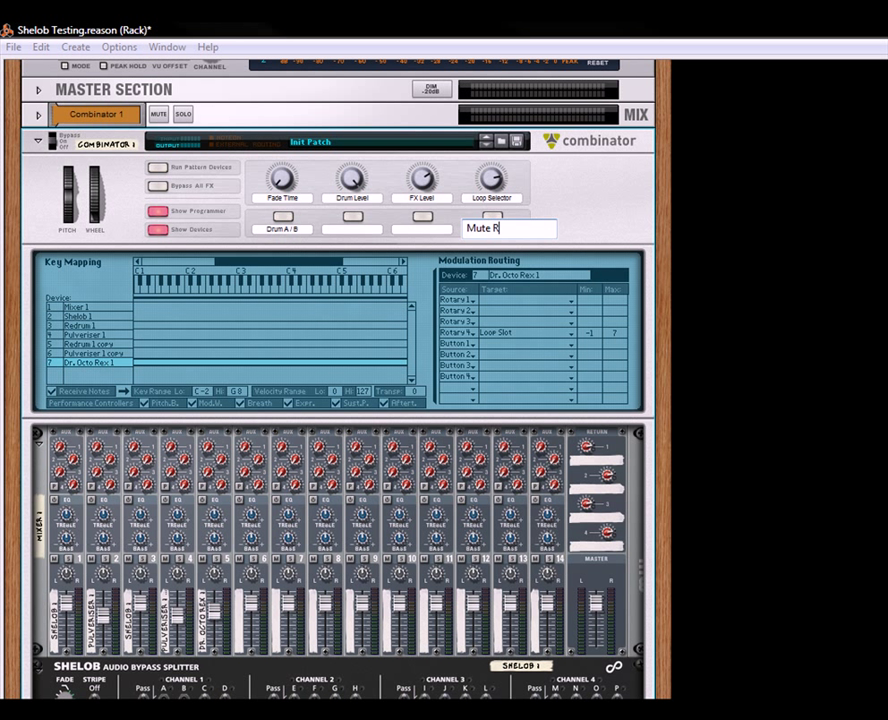
key(Return)
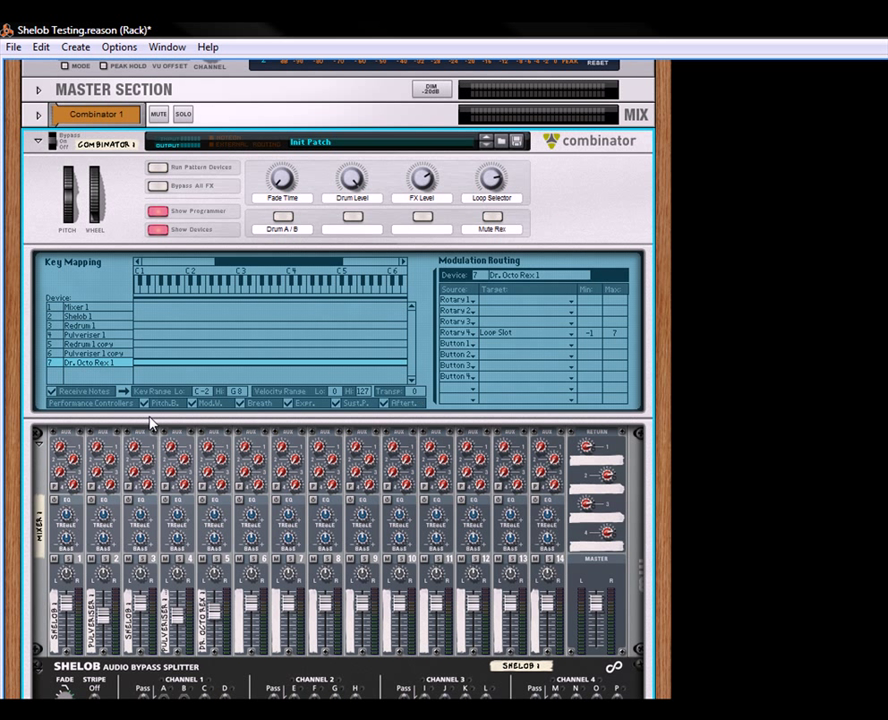
click(107, 310)
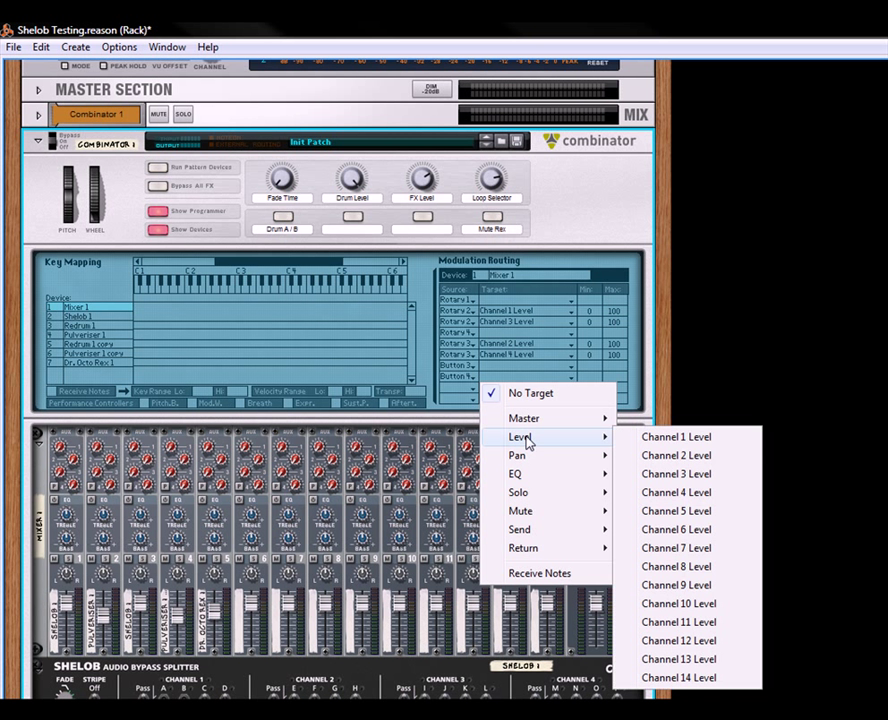
mouse_move(535, 514)
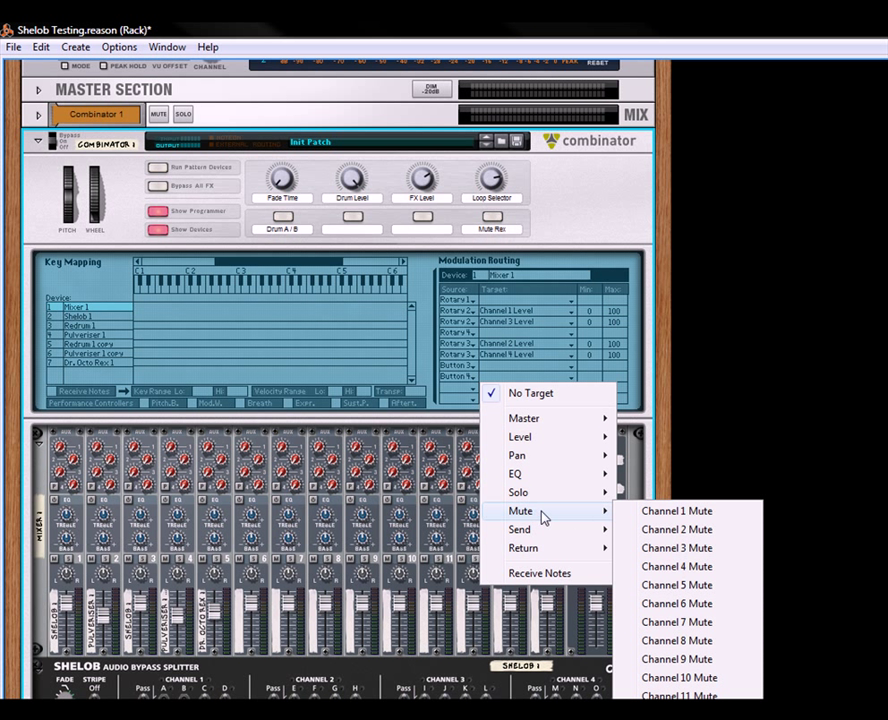
click(678, 585)
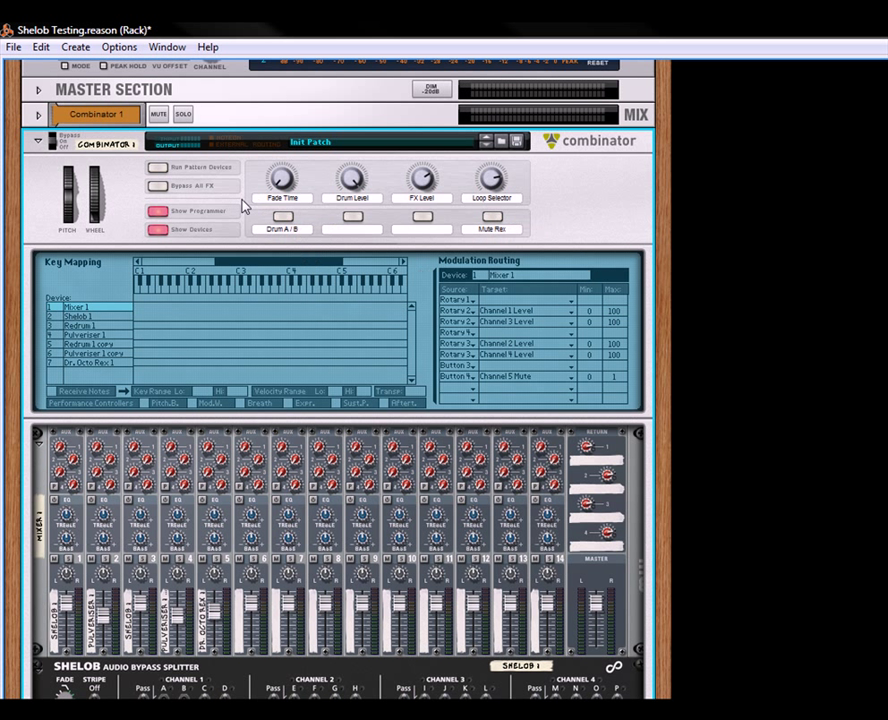
Run the pattern devices with Mute Rex switched on, and fold the Dr. Octo Rex 1 device.
key(space)
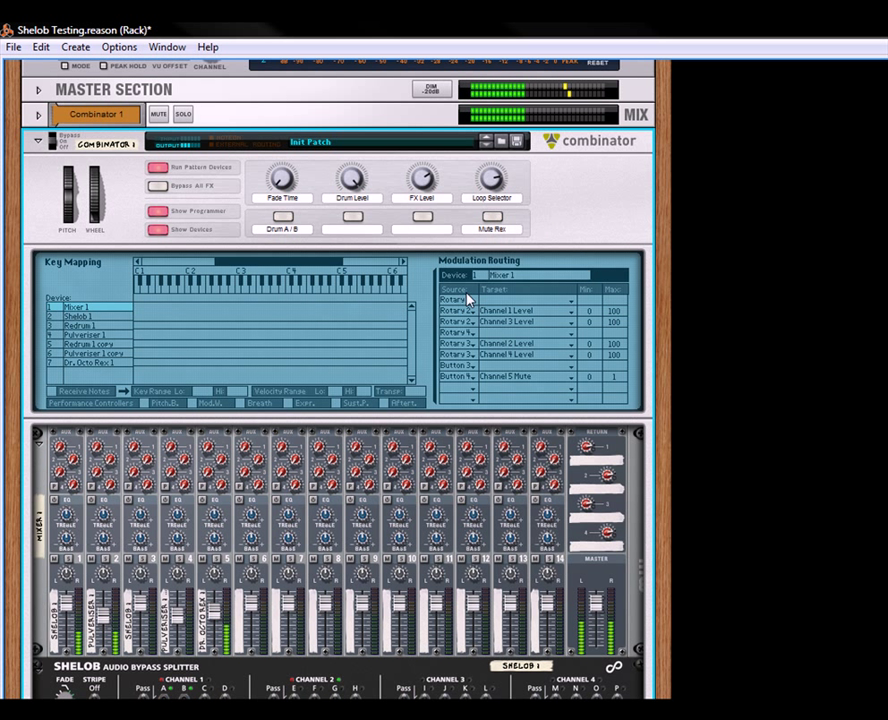
click(493, 217)
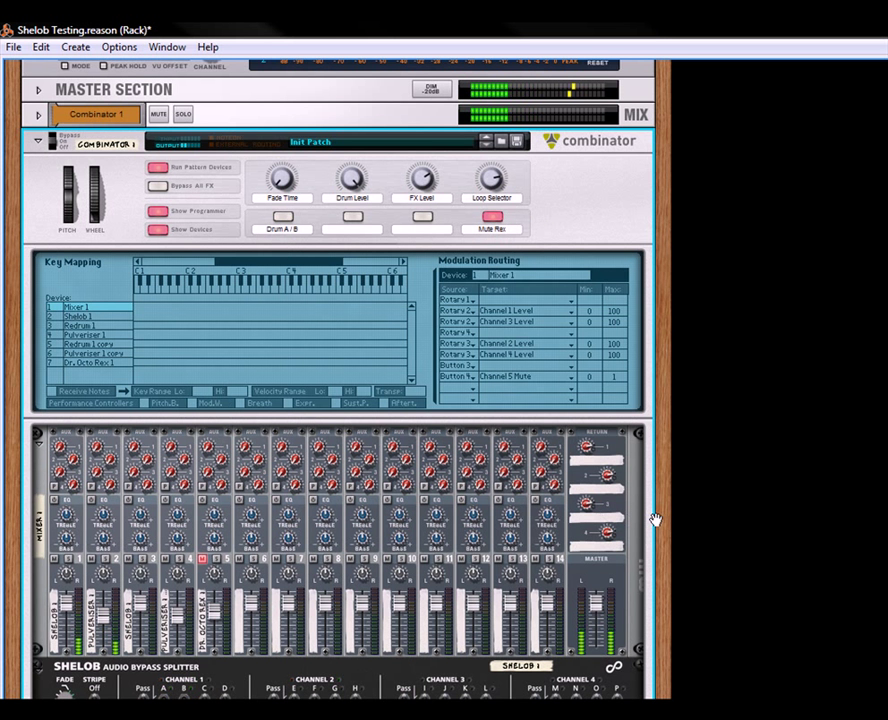
drag(656, 476, 668, 236)
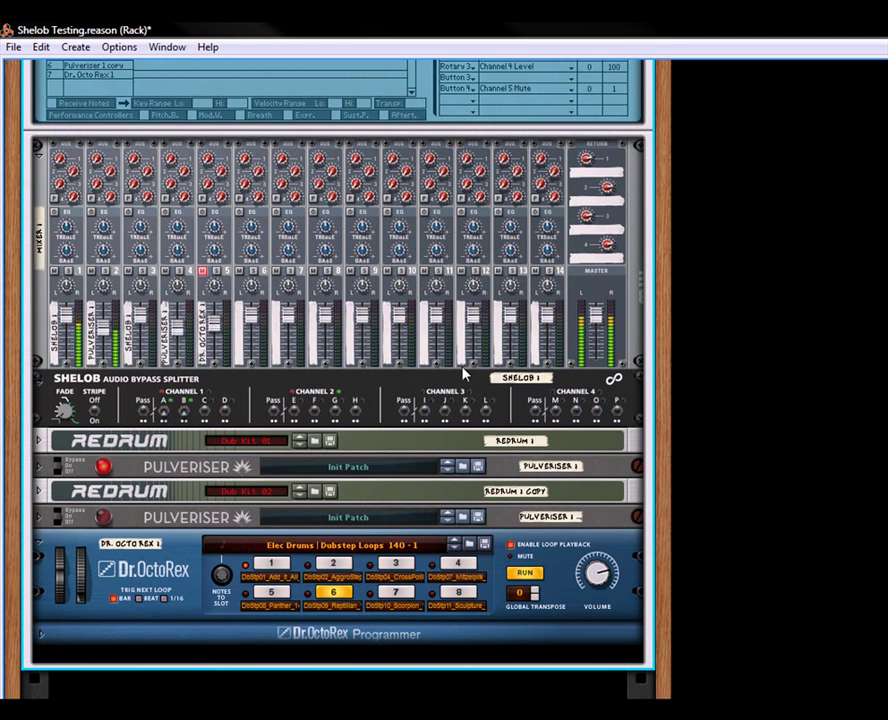
click(40, 545)
Raise the Combinator's Fade Time and switch Drum A / B on to test the crossfade between the drum kits.
drag(658, 260, 638, 418)
mouse_move(277, 111)
mouse_down()
mouse_move(299, 28)
mouse_move(283, 137)
mouse_move(307, 54)
mouse_move(288, 113)
mouse_move(292, 105)
mouse_up()
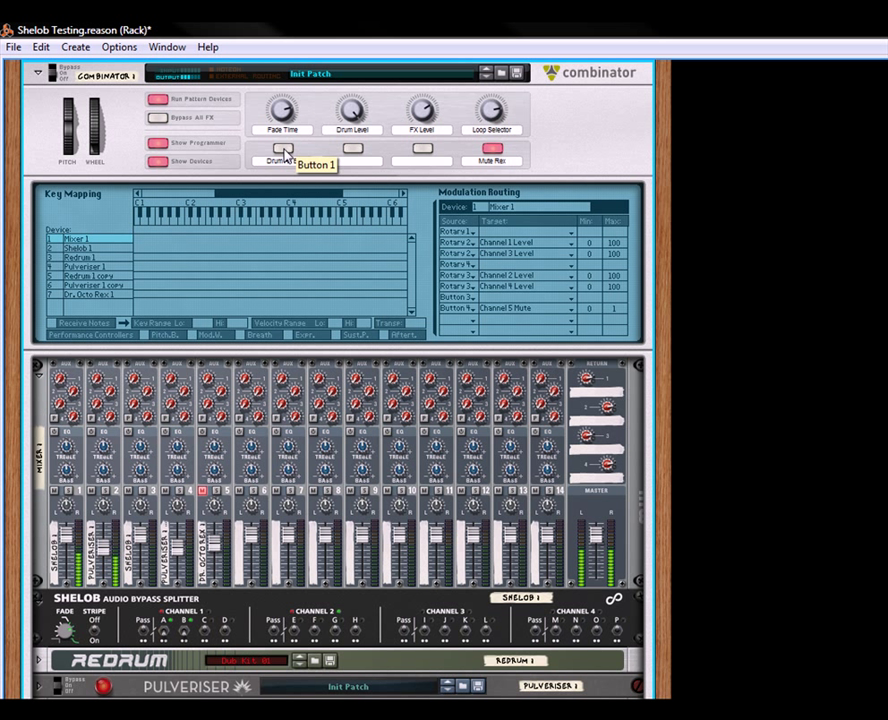
click(284, 150)
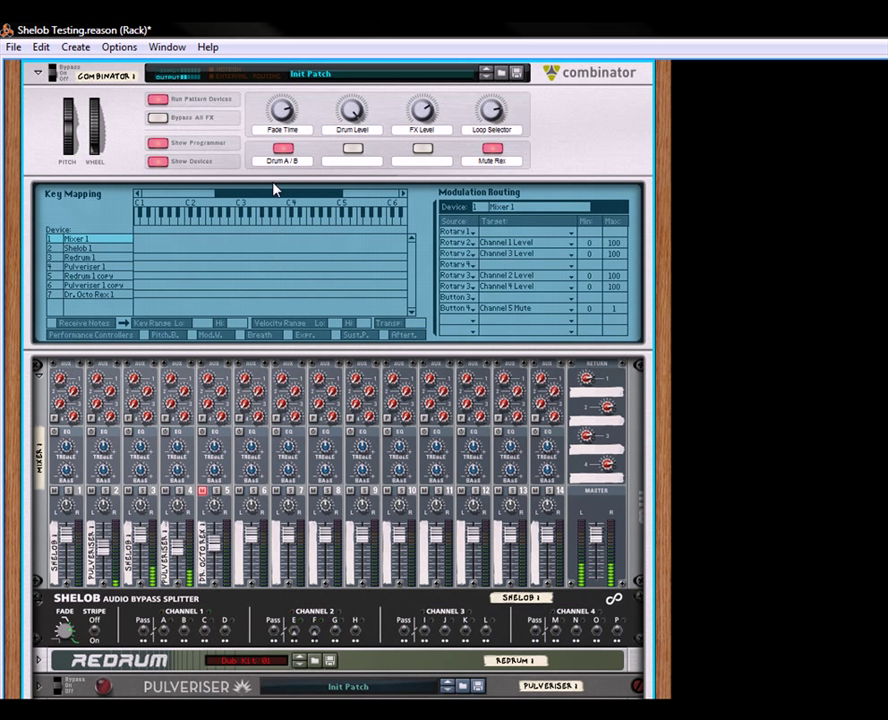
Lower the Fade Time, test it by toggling Drum A / B until it is off, and stop the pattern devices.
drag(282, 112, 291, 220)
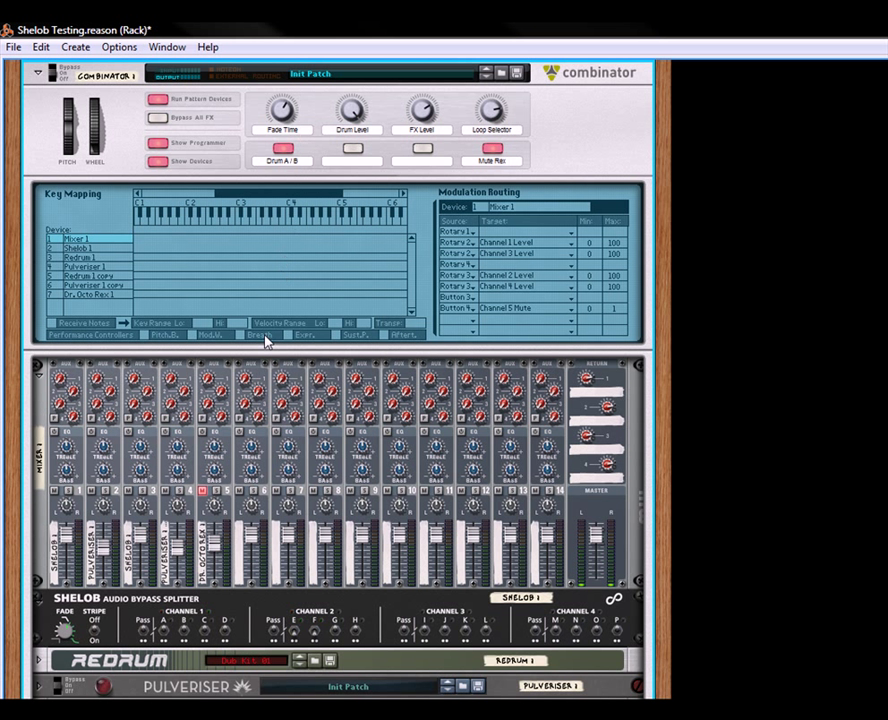
click(284, 148)
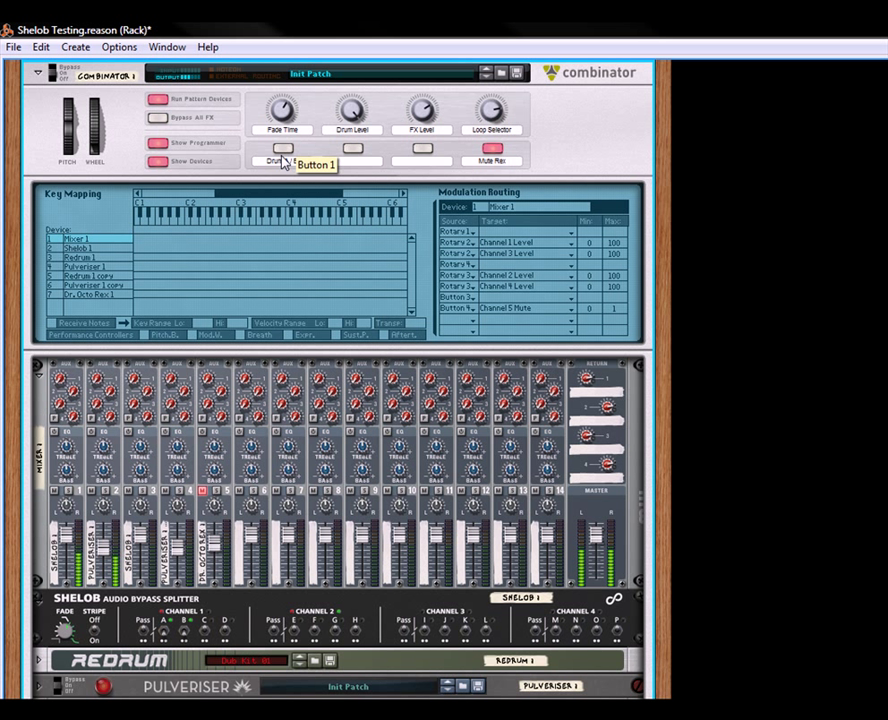
click(285, 149)
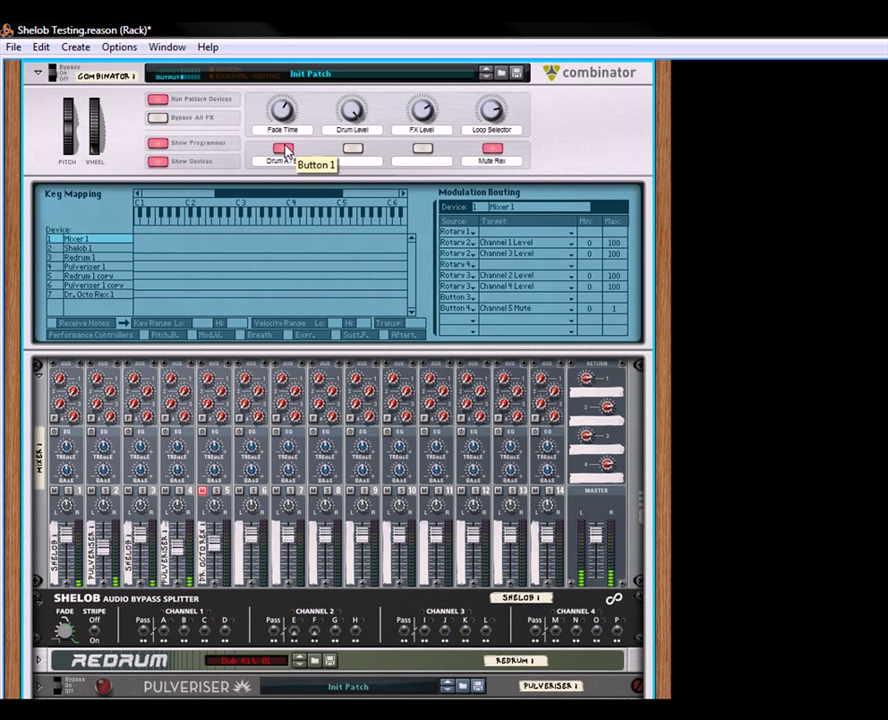
click(285, 149)
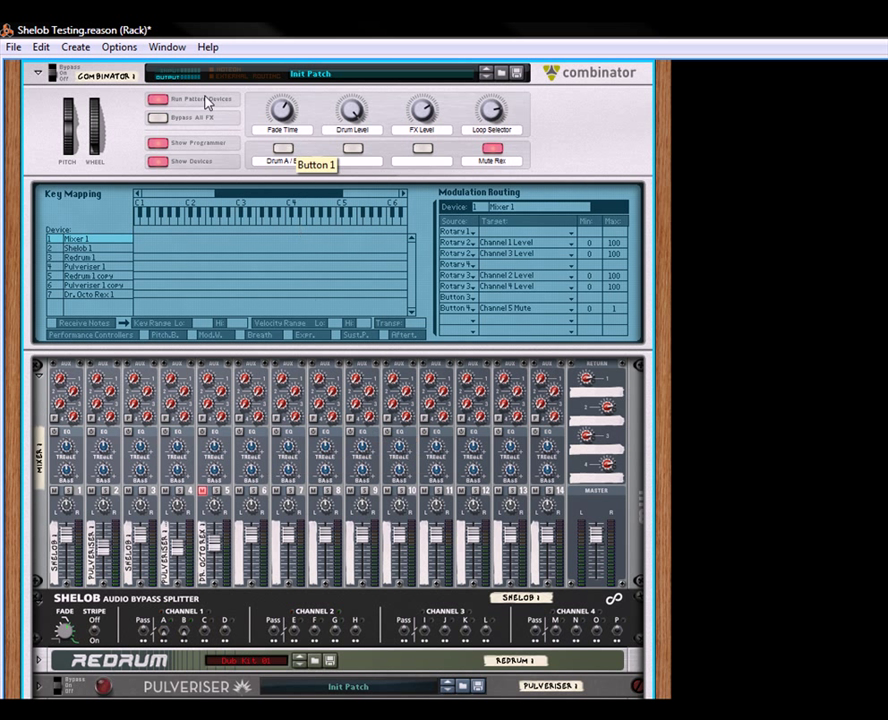
click(159, 99)
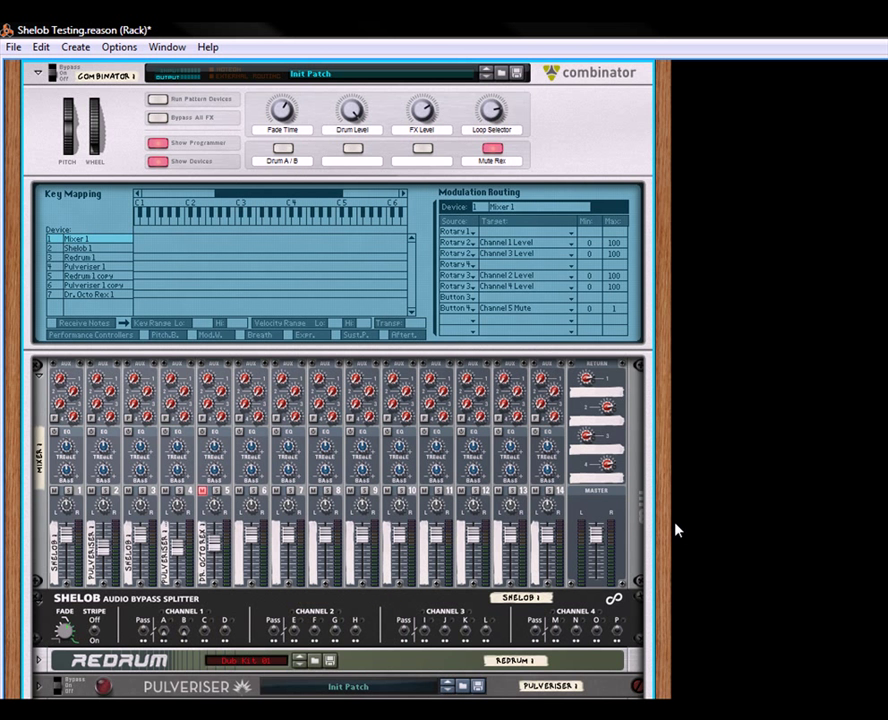
Examine the rear cabling between Mixer 1, Shelob, the Redrums, the Pulverisers and Dr. Octo Rex 1, and return to the front.
scroll(676, 267, down, 5)
scroll(676, 267, up, 1)
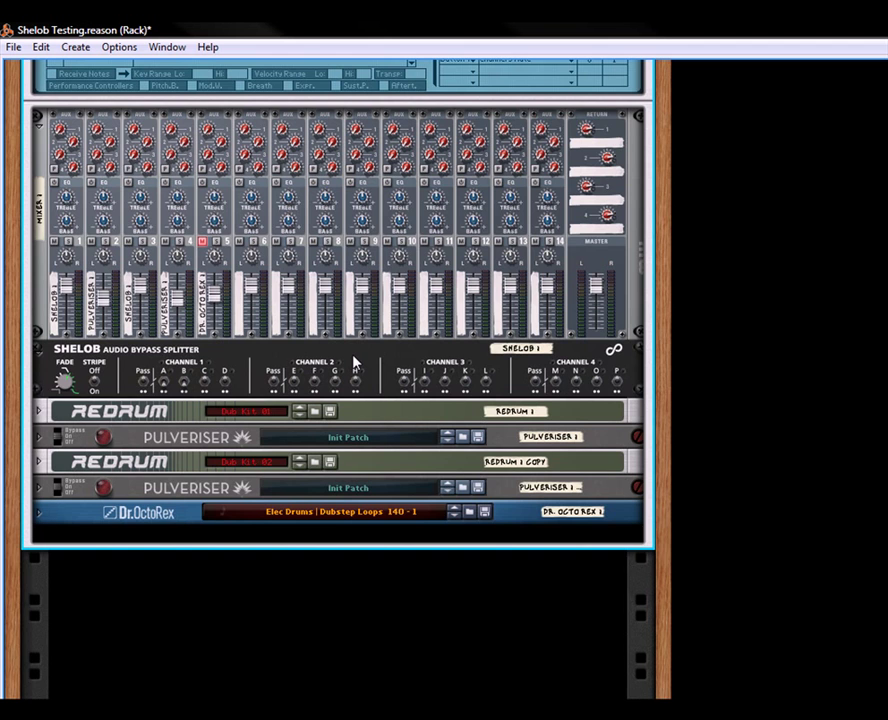
key(Tab)
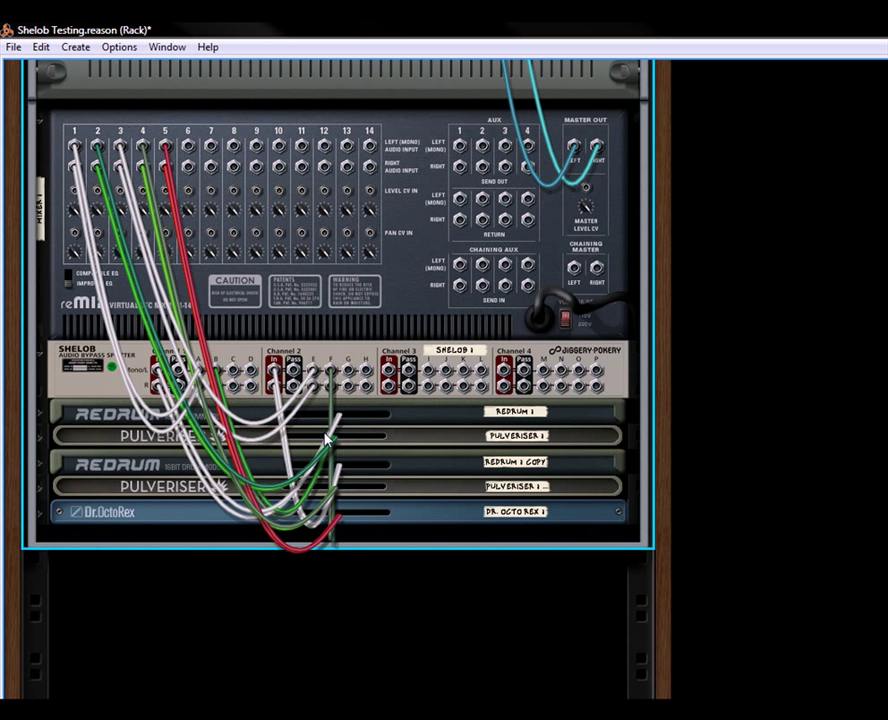
key(Tab)
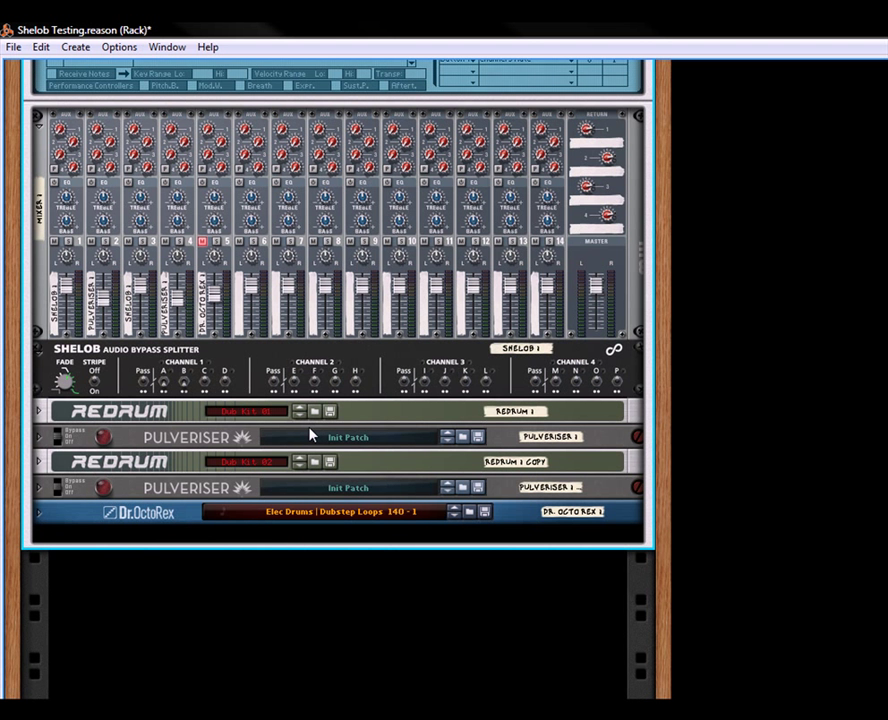